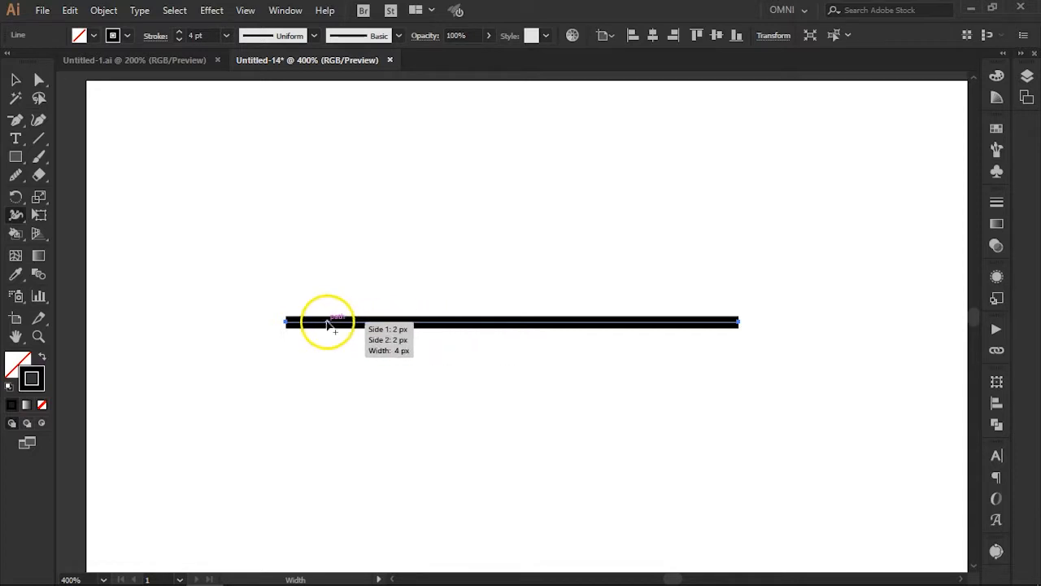
# Shape the horizontal line with the Width tool, widening it to about 12.7 pt near its left end and 18.75 pt right of centre
pyautogui.moveTo(325, 323)
pyautogui.mouseDown()
pyautogui.moveTo(334, 265)
pyautogui.moveTo(323, 322)
pyautogui.moveTo(330, 288)
pyautogui.moveTo(327, 296)
pyautogui.mouseUp()
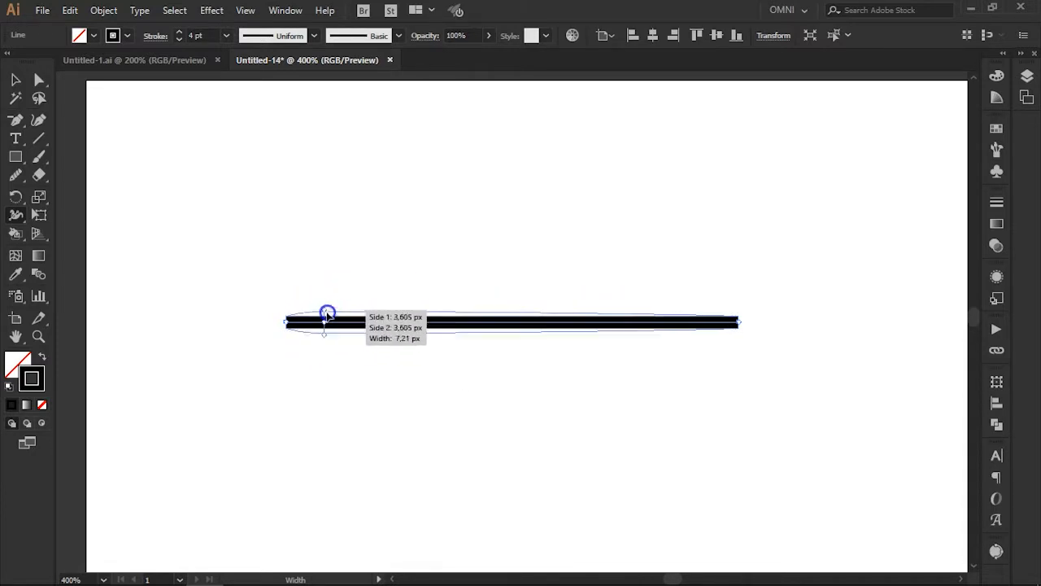
pyautogui.moveTo(295, 305); pyautogui.dragTo(297, 303)
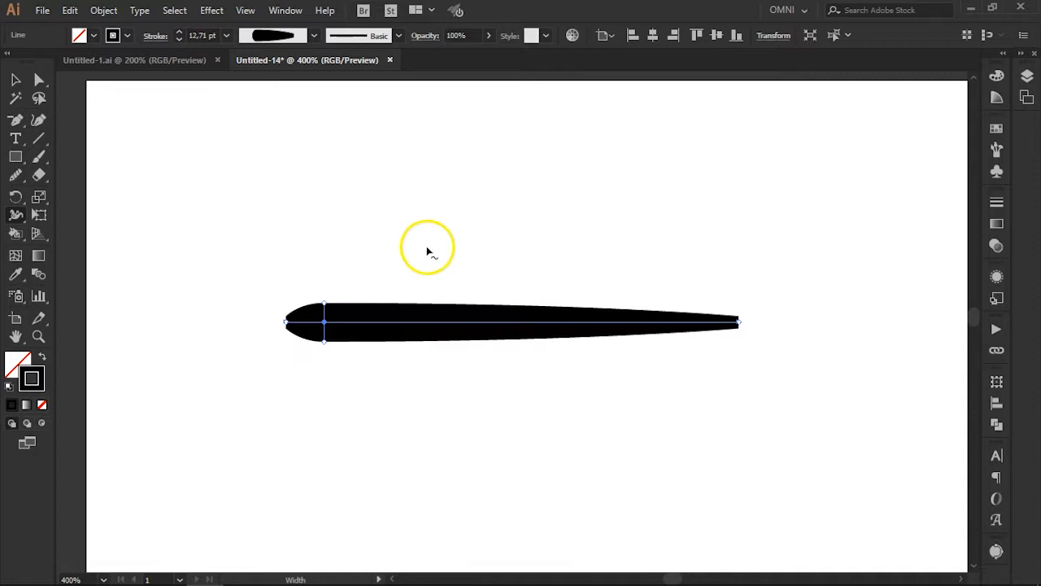
pyautogui.moveTo(480, 323)
pyautogui.mouseDown()
pyautogui.moveTo(488, 303)
pyautogui.moveTo(479, 307)
pyautogui.mouseUp()
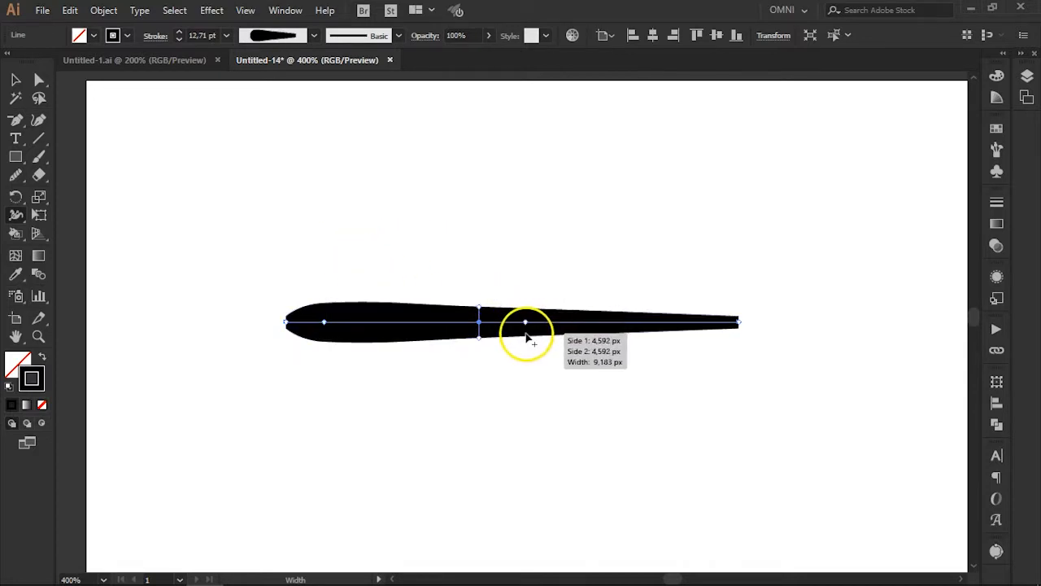
pyautogui.moveTo(549, 320)
pyautogui.mouseDown()
pyautogui.moveTo(564, 302)
pyautogui.moveTo(553, 293)
pyautogui.mouseUp()
pyautogui.moveTo(577, 323); pyautogui.dragTo(580, 350)
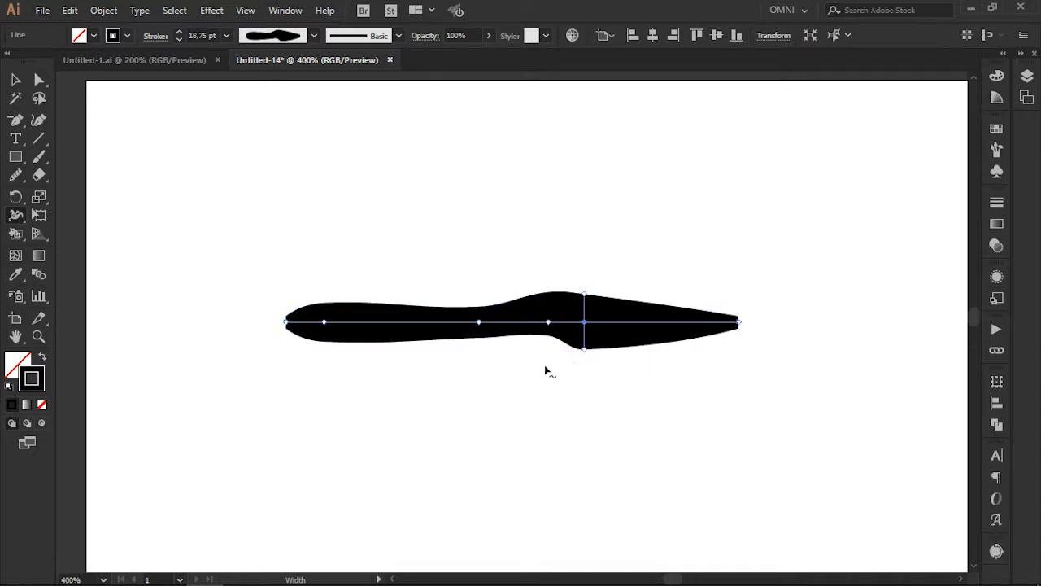
pyautogui.click(16, 79)
# Draw a straight horizontal line above the shaped stroke, set its stroke weight to 5 pt and shift it slightly down and left
pyautogui.click(39, 138)
pyautogui.moveTo(305, 178); pyautogui.dragTo(704, 177)
pyautogui.click(179, 32)
pyautogui.click(179, 31)
pyautogui.click(179, 31)
pyautogui.click(179, 31)
pyautogui.click(178, 39)
pyautogui.click(179, 32)
pyautogui.click(15, 79)
pyautogui.click(208, 121)
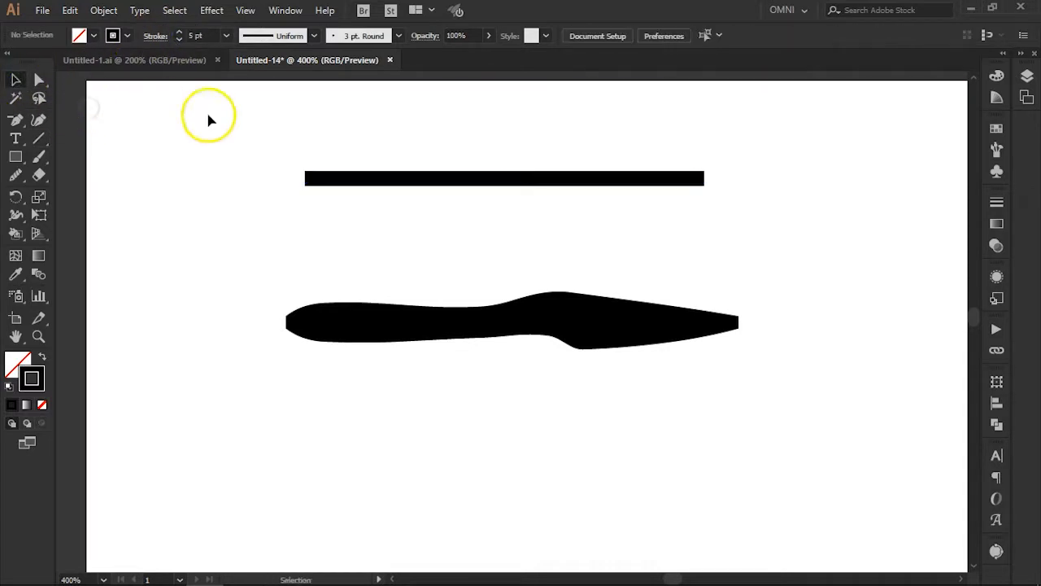
pyautogui.moveTo(350, 169); pyautogui.dragTo(340, 176)
pyautogui.click(314, 216)
# Taper the upper line with the Width tool, widening its left end to 15 pt and narrowing its right end to a point
pyautogui.press('shift')
pyautogui.hotkey('shift', 'w')
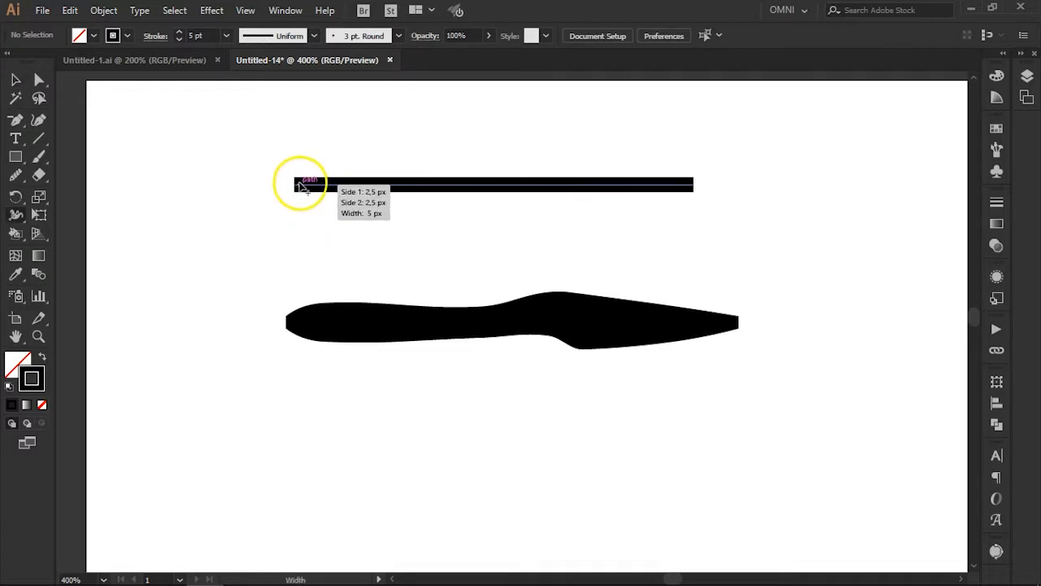
pyautogui.moveTo(296, 187); pyautogui.dragTo(298, 163)
pyautogui.moveTo(695, 189)
pyautogui.mouseDown()
pyautogui.moveTo(697, 177)
pyautogui.moveTo(694, 186)
pyautogui.mouseUp()
pyautogui.click(14, 79)
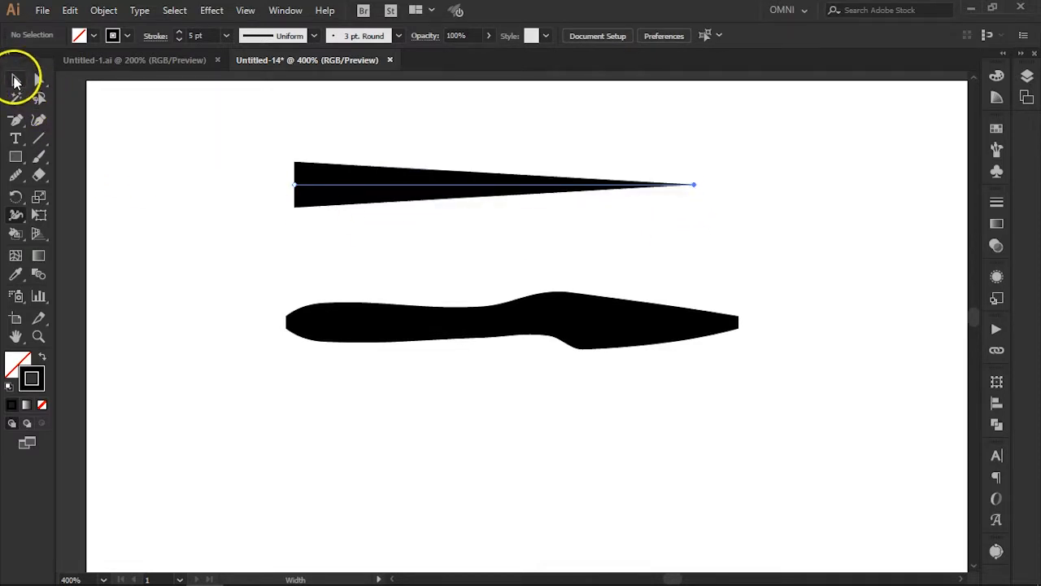
# Select the wedge, then select all unused brushes in the document and delete them
pyautogui.click(418, 174)
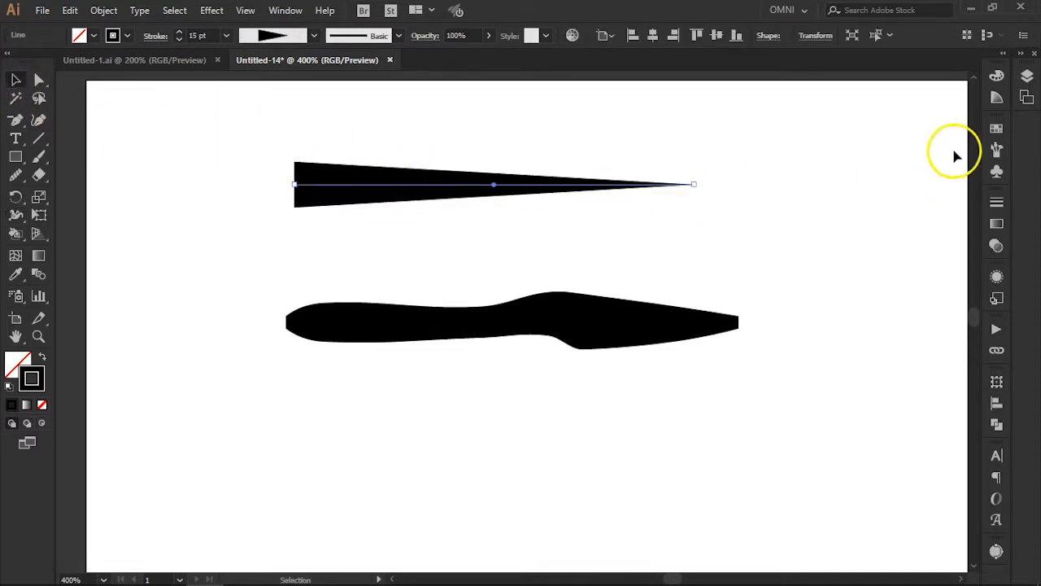
pyautogui.click(997, 149)
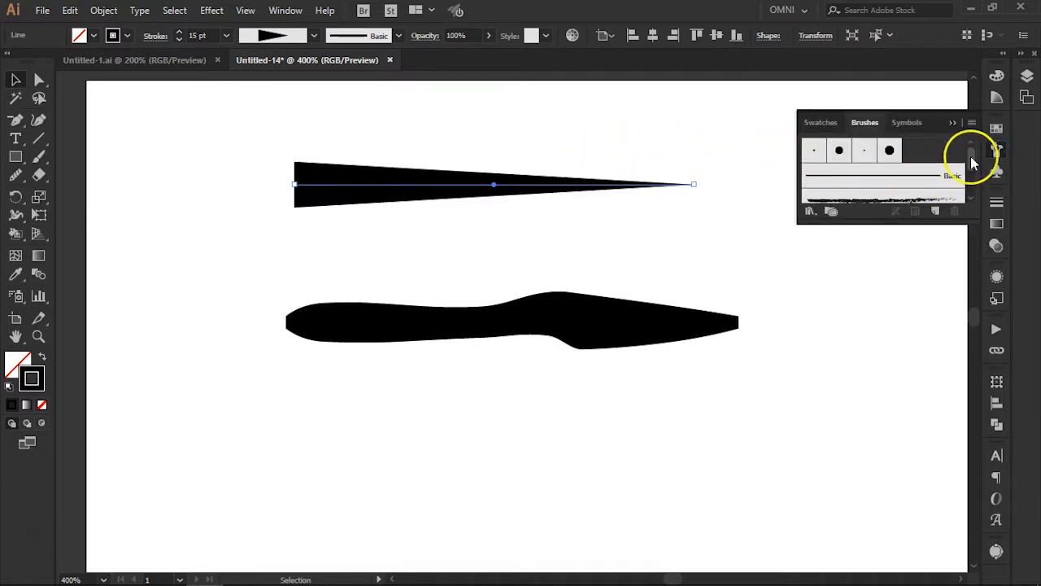
pyautogui.scroll(-2, 972, 162)
pyautogui.click(973, 124)
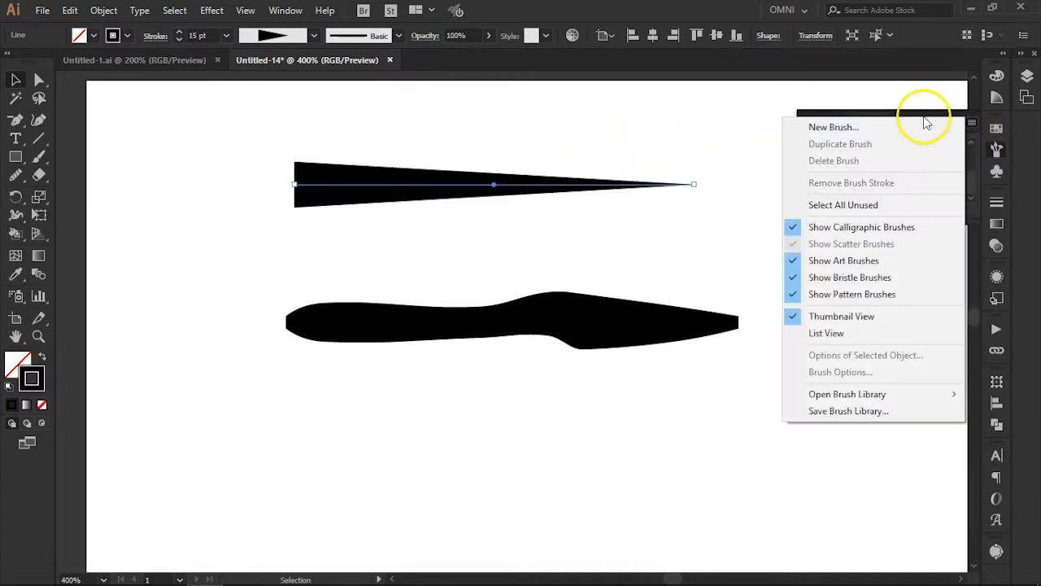
pyautogui.click(872, 204)
pyautogui.click(947, 213)
pyautogui.click(508, 321)
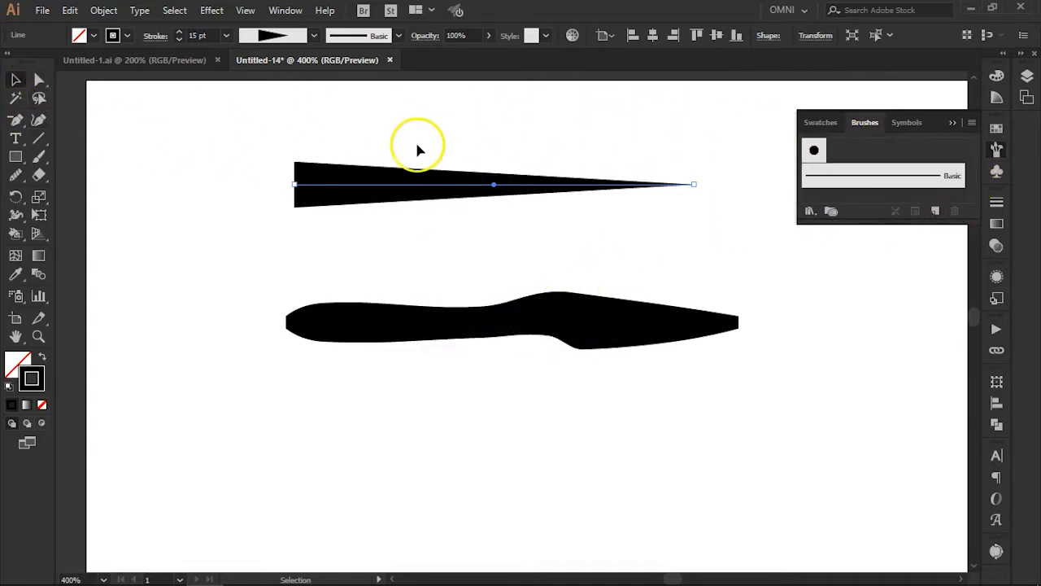
# Create an art brush from the wedge with the Hue Shift colorization method, then deselect the artwork
pyautogui.moveTo(377, 182)
pyautogui.mouseDown()
pyautogui.moveTo(830, 163)
pyautogui.moveTo(872, 199)
pyautogui.mouseUp()
pyautogui.click(481, 337)
pyautogui.click(483, 407)
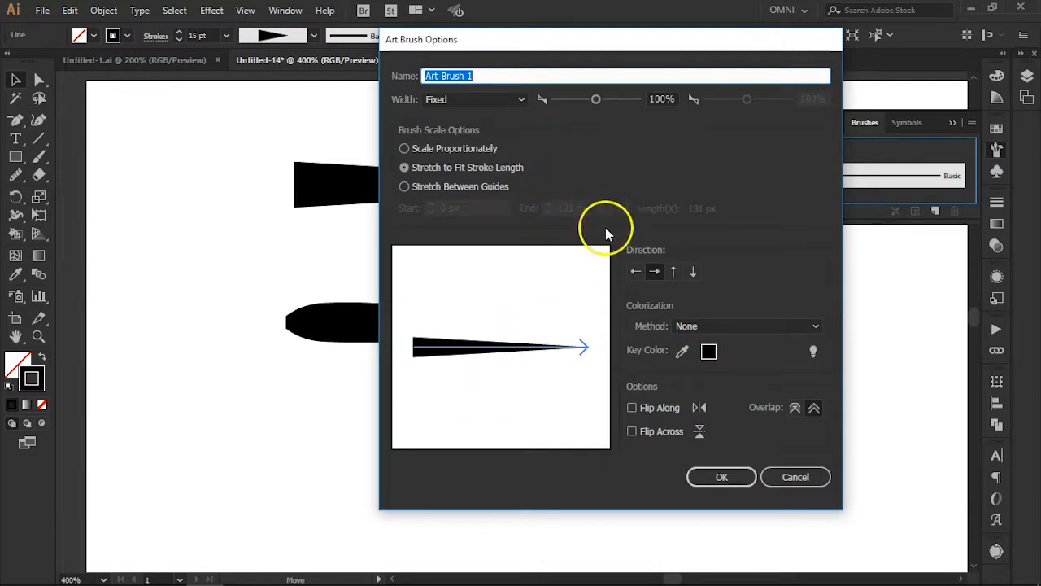
pyautogui.click(726, 478)
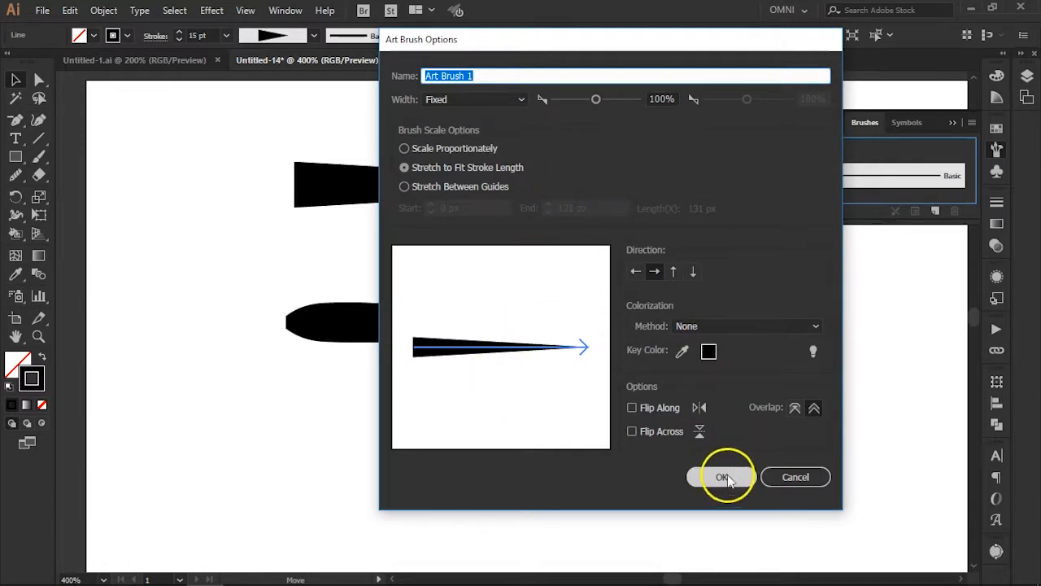
pyautogui.click(744, 326)
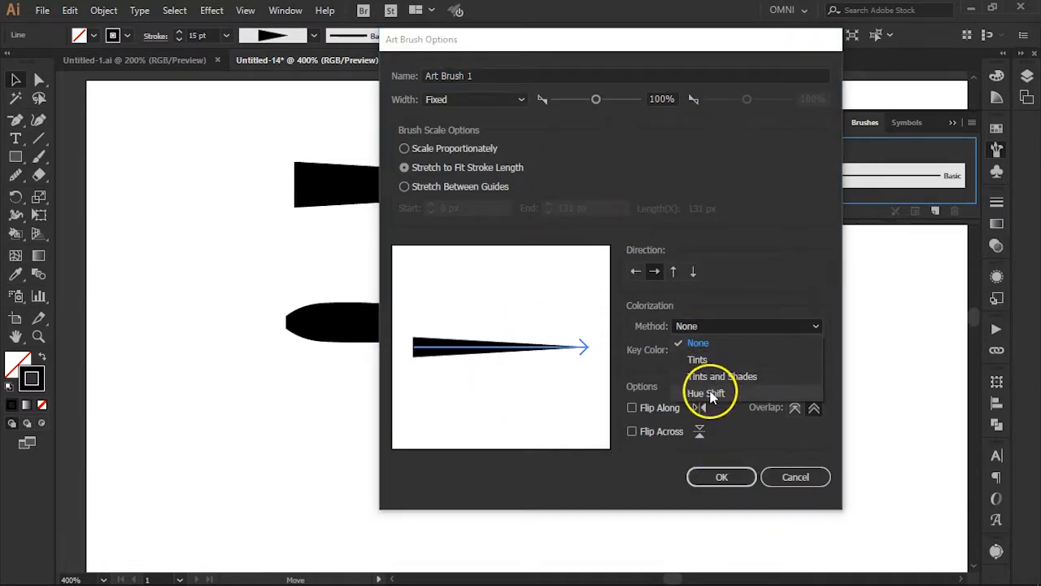
pyautogui.click(719, 395)
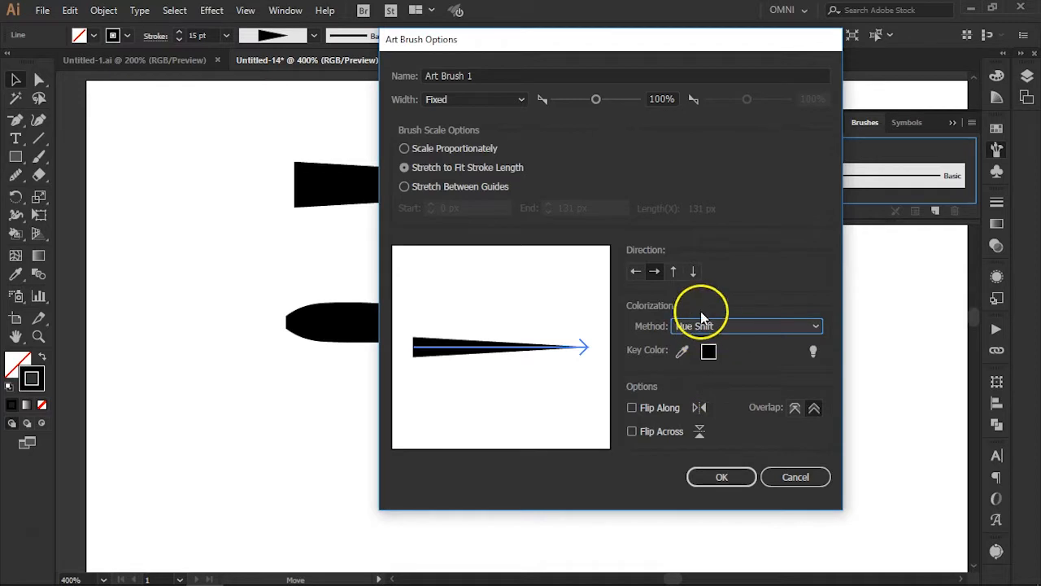
pyautogui.click(721, 477)
pyautogui.click(401, 211)
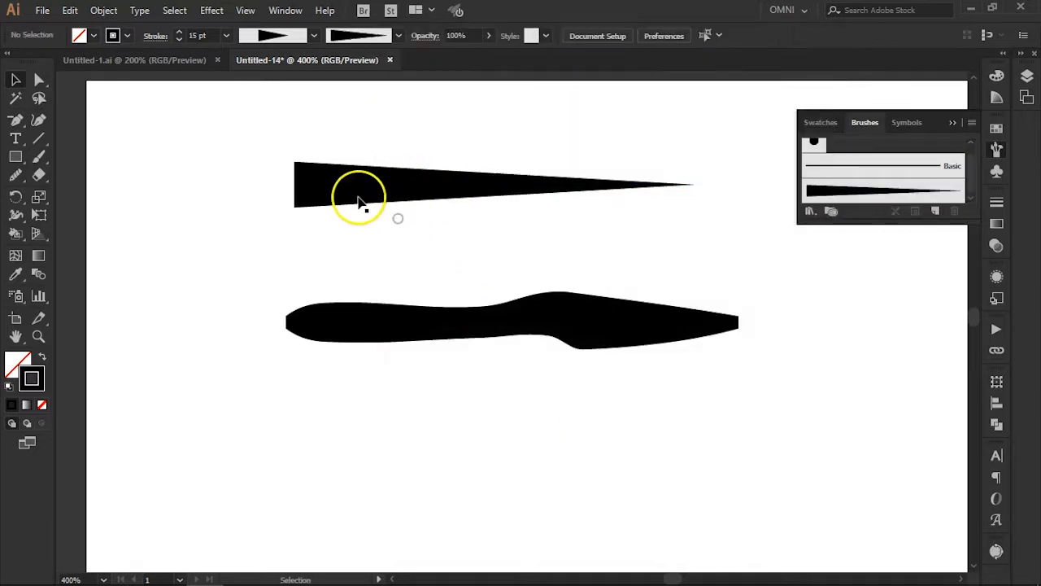
# Paint five curved strokes around the existing shapes with the Paintbrush and the new wedge art brush
pyautogui.click(38, 156)
pyautogui.moveTo(813, 240)
pyautogui.mouseDown()
pyautogui.moveTo(797, 309)
pyautogui.moveTo(708, 448)
pyautogui.mouseUp()
pyautogui.moveTo(464, 400); pyautogui.dragTo(684, 440)
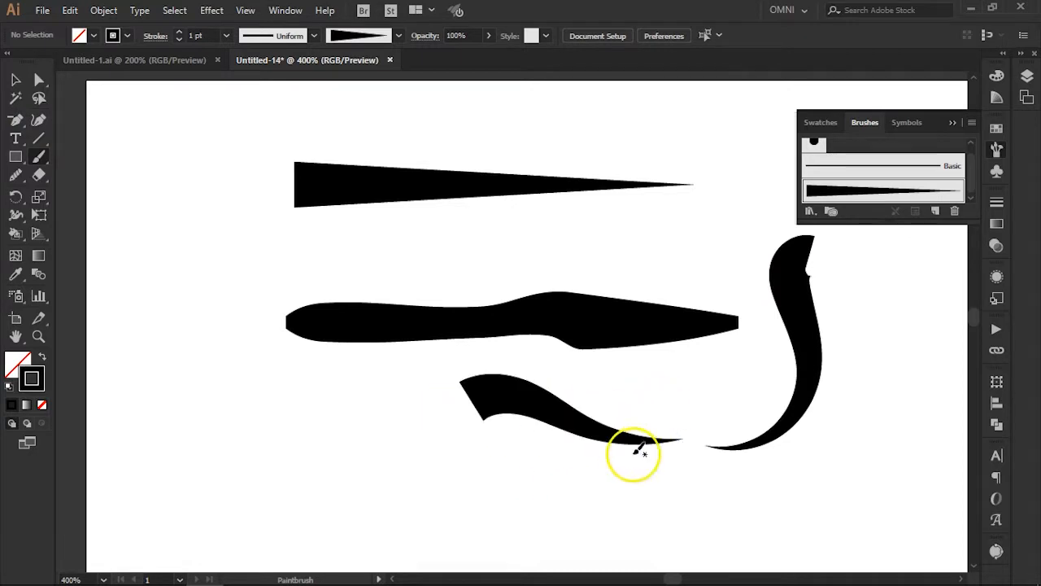
pyautogui.moveTo(302, 416); pyautogui.dragTo(507, 503)
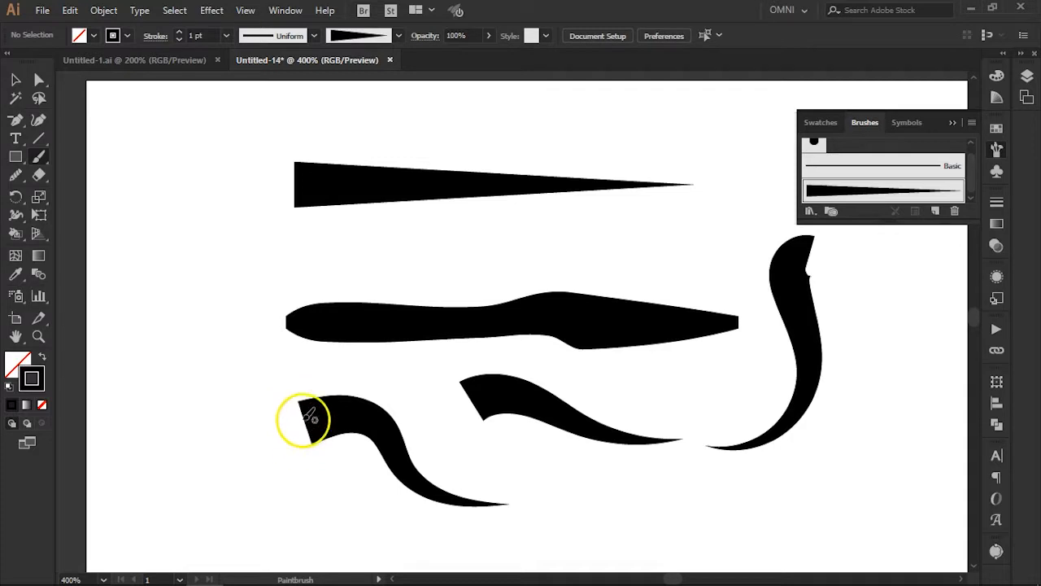
pyautogui.moveTo(94, 324)
pyautogui.mouseDown()
pyautogui.moveTo(193, 353)
pyautogui.moveTo(269, 356)
pyautogui.mouseUp()
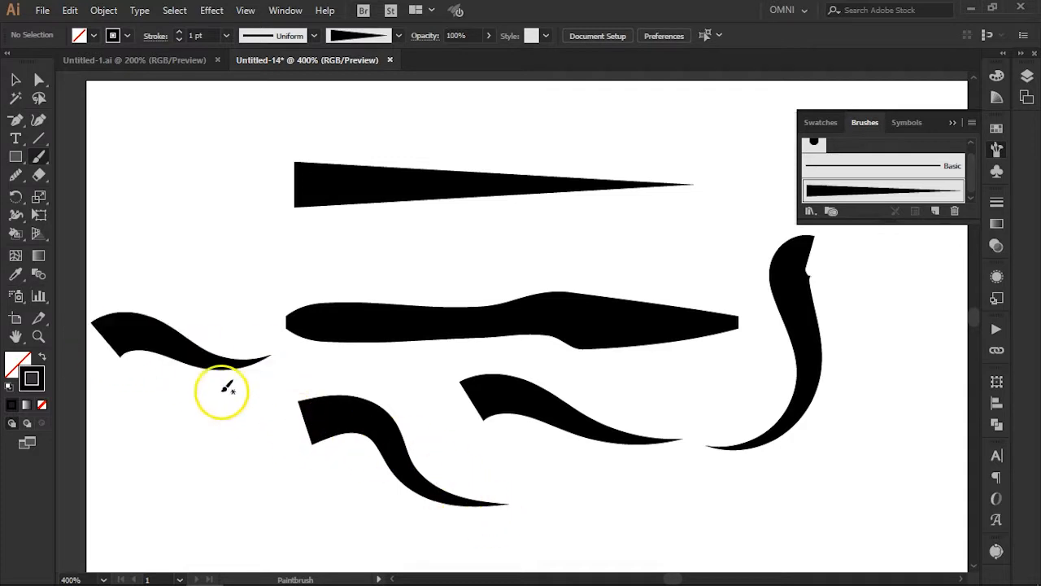
pyautogui.moveTo(254, 159); pyautogui.dragTo(189, 248)
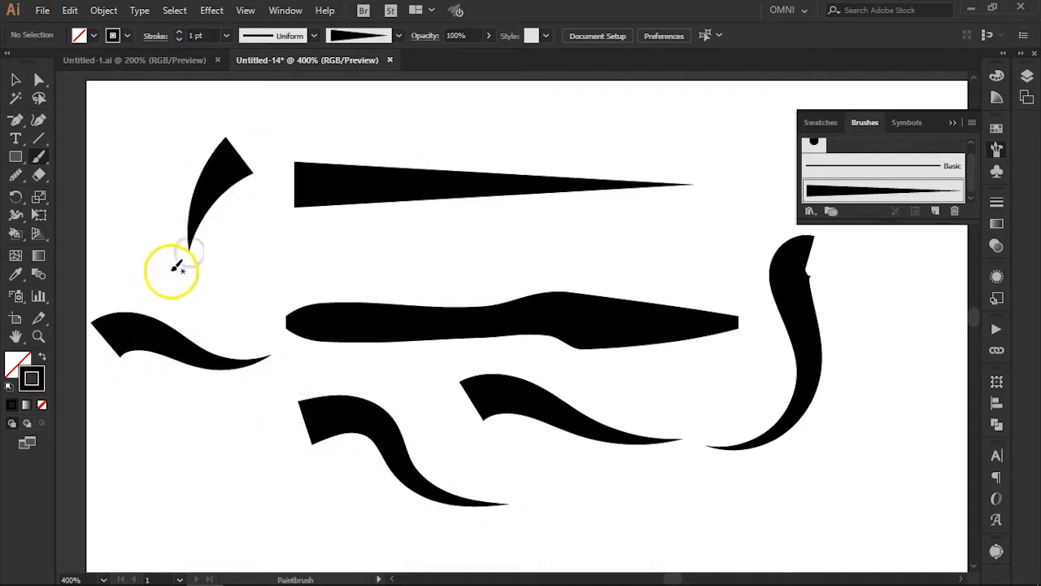
# Enable Flip Along in the wedge art brush's options and leave the existing strokes as they are
pyautogui.doubleClick(839, 196)
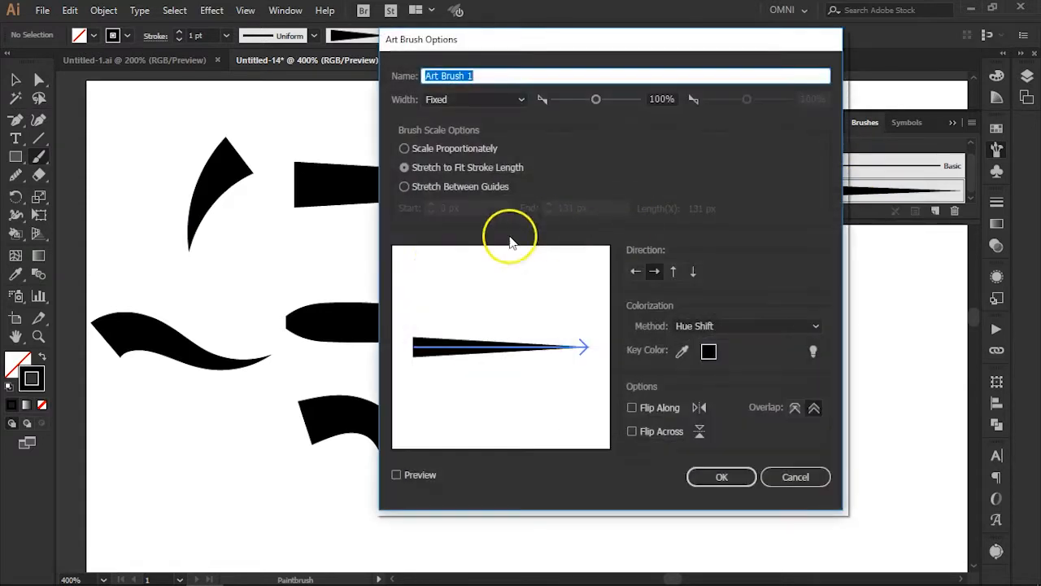
pyautogui.click(631, 409)
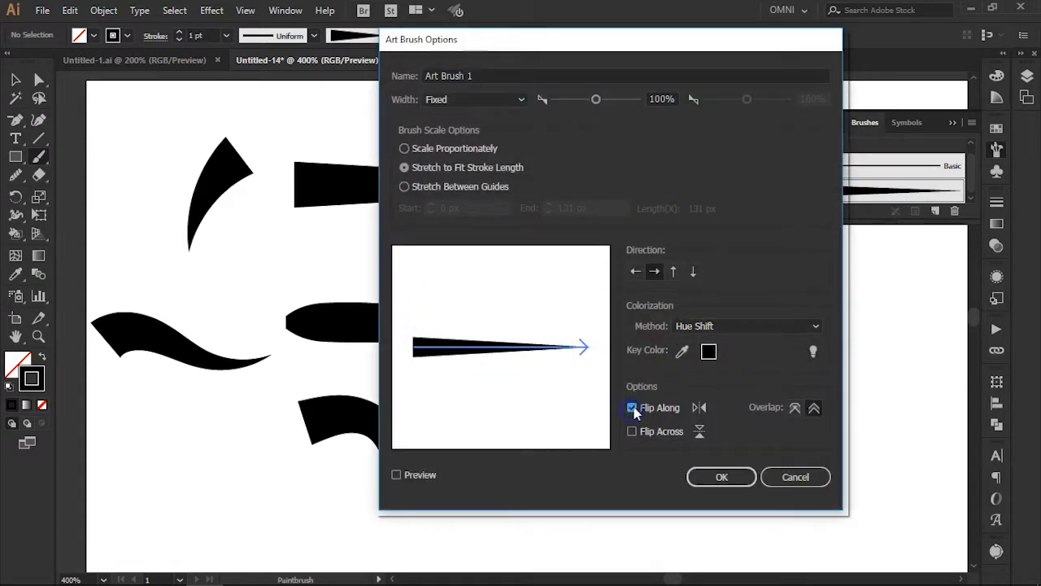
pyautogui.click(721, 480)
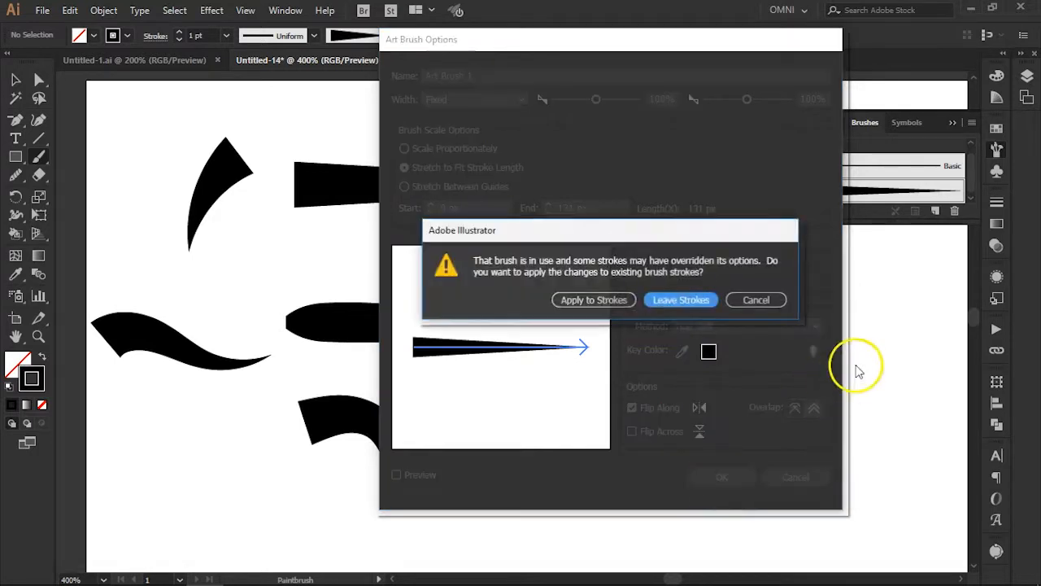
pyautogui.click(680, 300)
# Paint four curved strokes in the lower right part of the artboard with the flipped wedge brush
pyautogui.moveTo(895, 307)
pyautogui.mouseDown()
pyautogui.moveTo(863, 383)
pyautogui.moveTo(809, 472)
pyautogui.mouseUp()
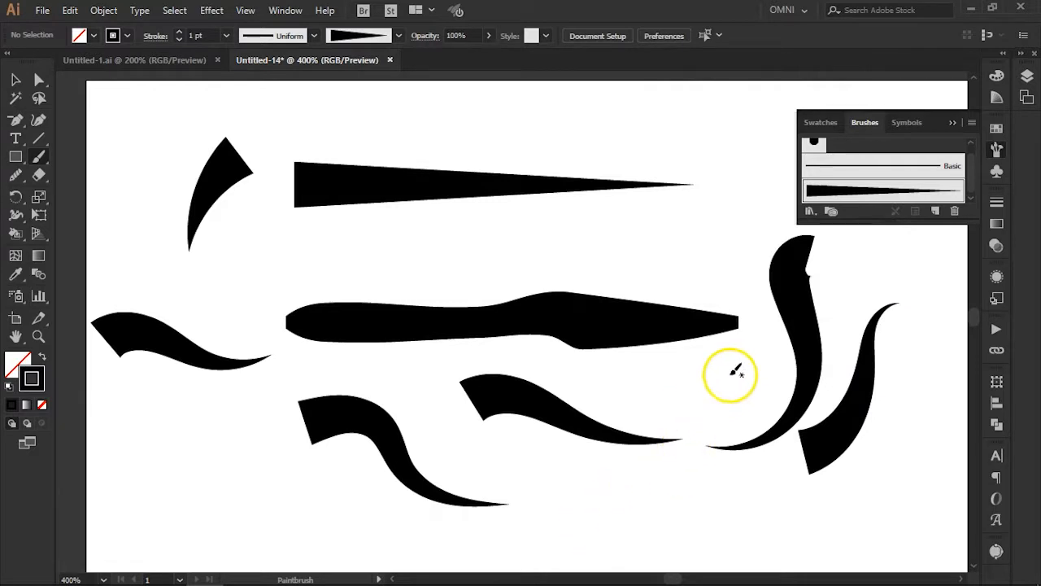
pyautogui.moveTo(719, 378); pyautogui.dragTo(622, 533)
pyautogui.moveTo(513, 552); pyautogui.dragTo(510, 566)
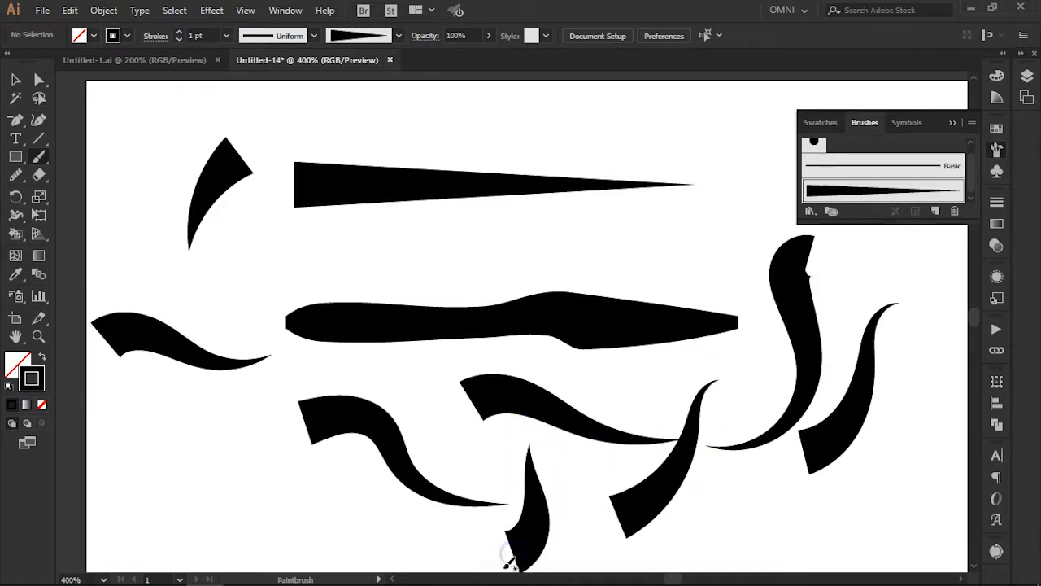
pyautogui.moveTo(657, 365); pyautogui.dragTo(540, 472)
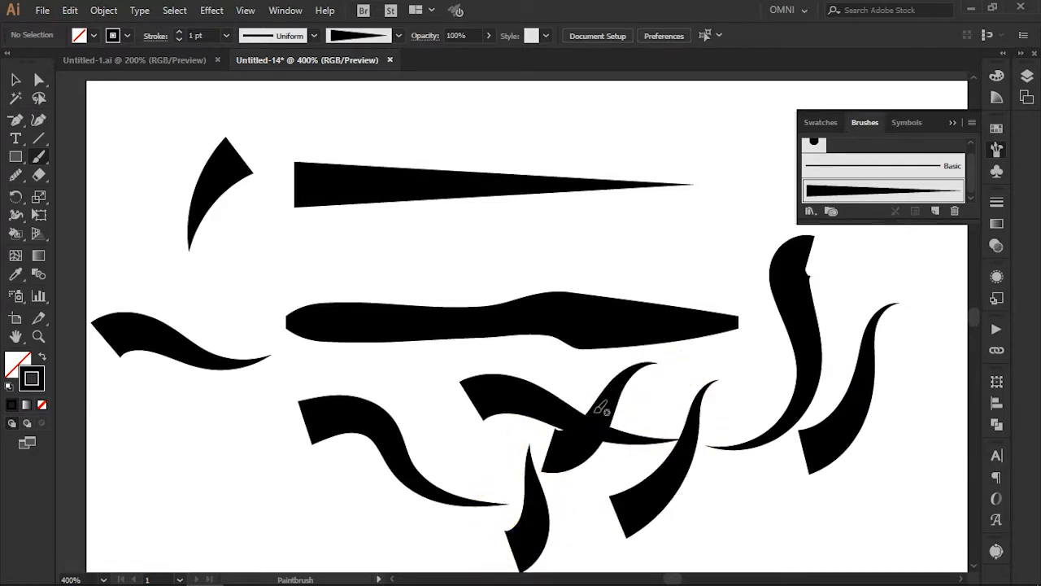
pyautogui.doubleClick(856, 192)
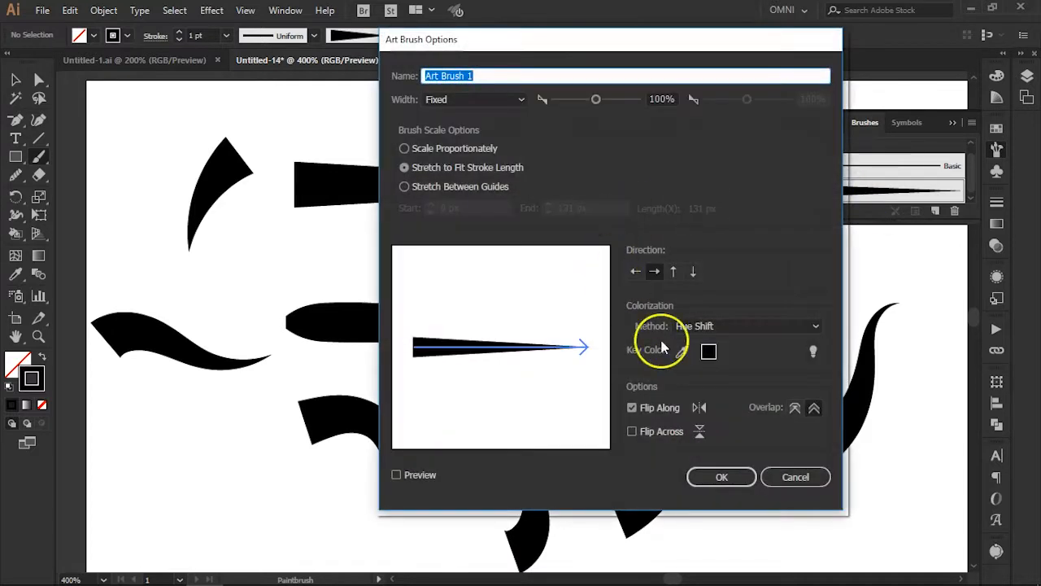
pyautogui.click(632, 432)
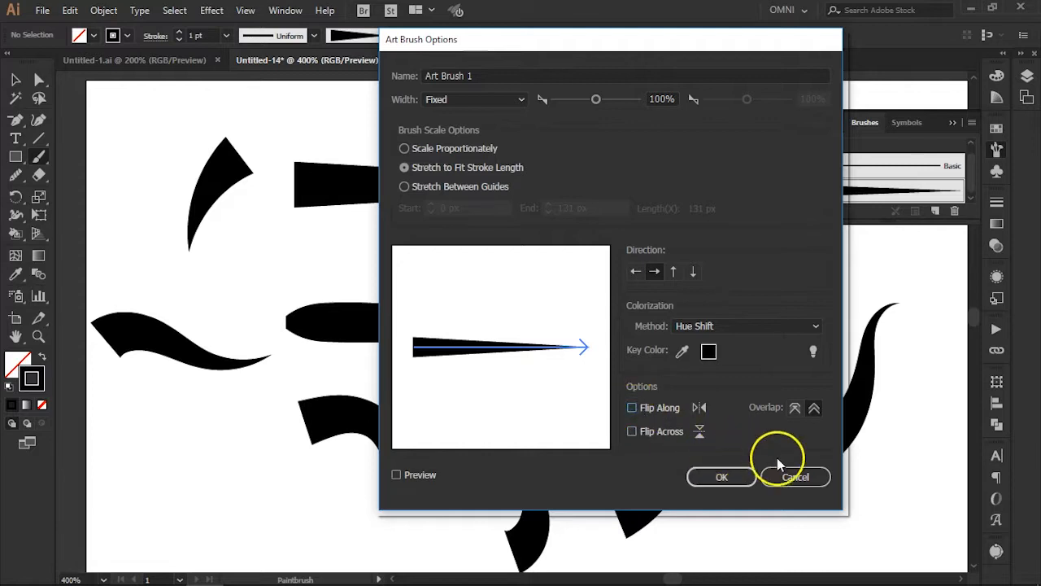
pyautogui.click(795, 477)
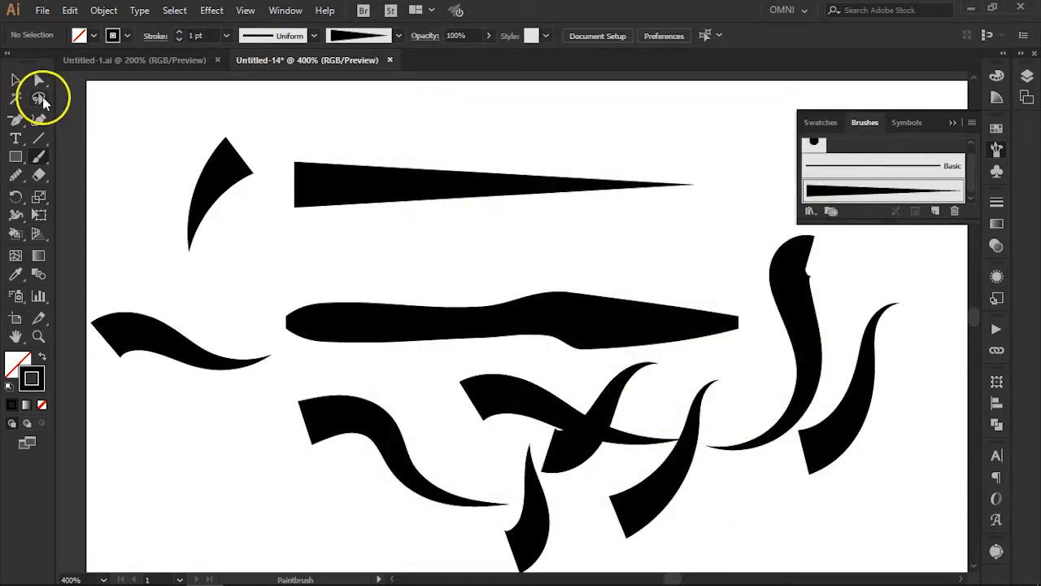
# Move the wedge slightly up and reflect it across the vertical axis so it points left
pyautogui.moveTo(435, 192)
pyautogui.mouseDown()
pyautogui.moveTo(441, 130)
pyautogui.moveTo(436, 174)
pyautogui.mouseUp()
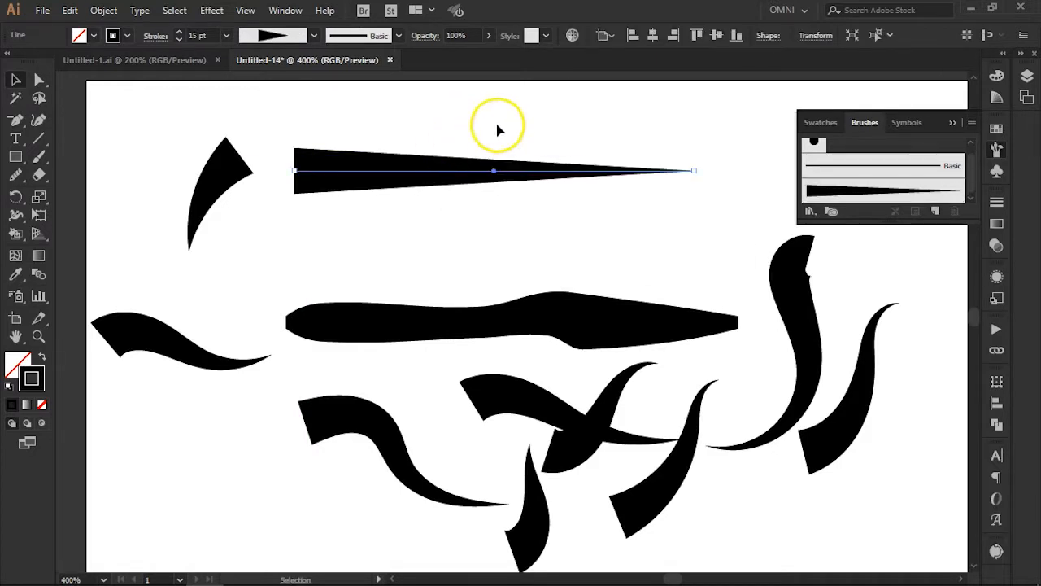
pyautogui.rightClick(472, 183)
pyautogui.click(545, 398)
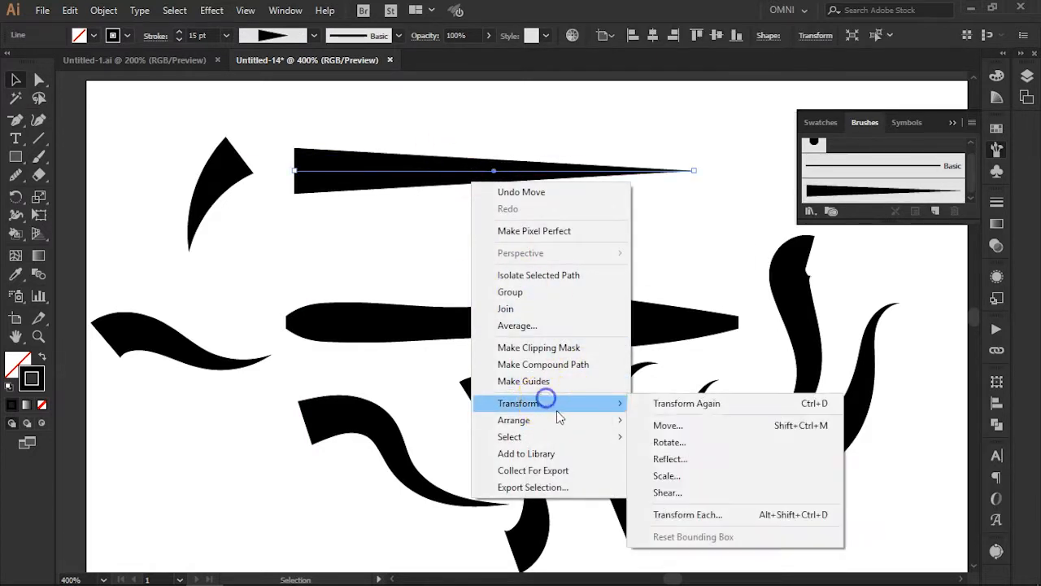
pyautogui.click(675, 460)
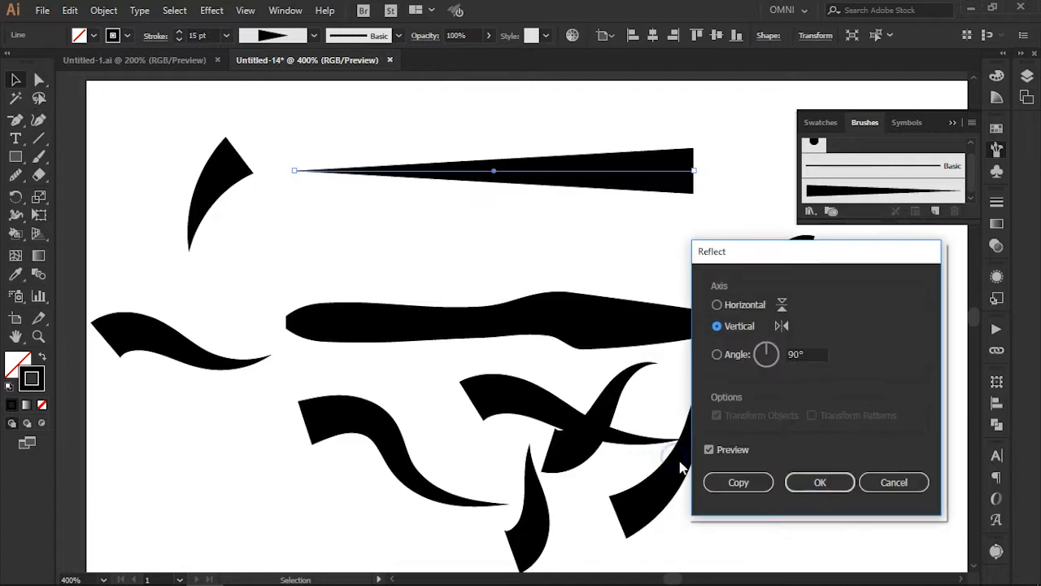
pyautogui.click(813, 482)
pyautogui.click(723, 172)
# Create a second art brush from the reflected wedge, keeping the default brush options
pyautogui.moveTo(642, 178); pyautogui.dragTo(894, 201)
pyautogui.click(483, 336)
pyautogui.click(483, 412)
pyautogui.click(727, 488)
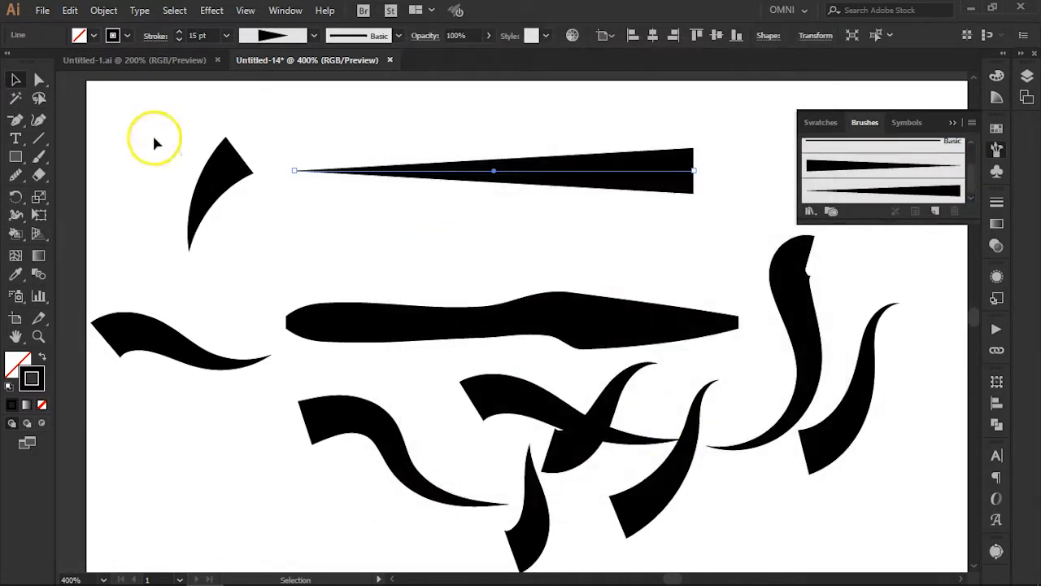
# Paint two curved strokes running down across the middle shape with the Paintbrush and the reflected wedge brush
pyautogui.click(39, 162)
pyautogui.moveTo(427, 216); pyautogui.dragTo(322, 358)
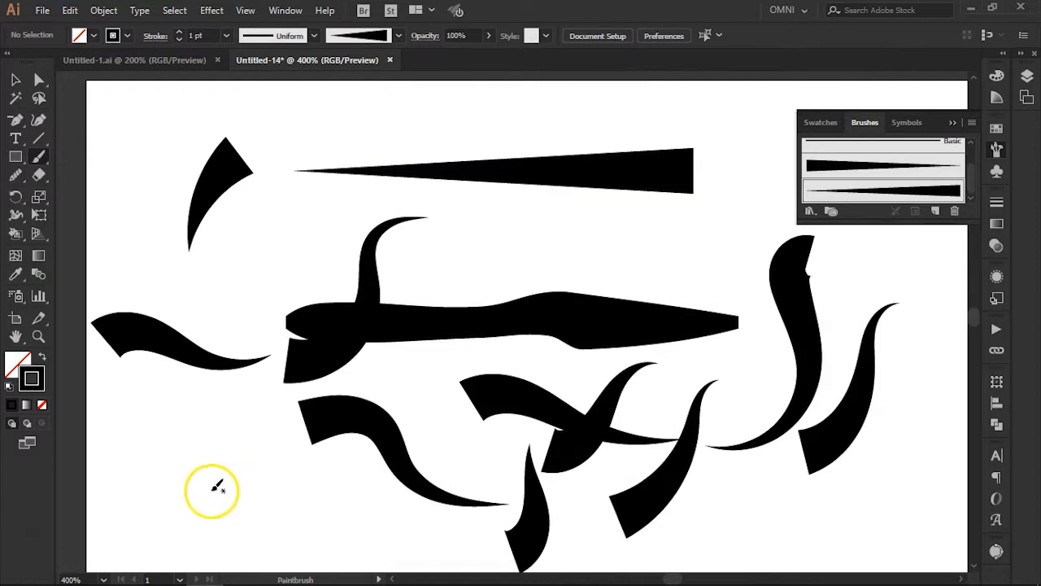
pyautogui.moveTo(610, 216); pyautogui.dragTo(525, 374)
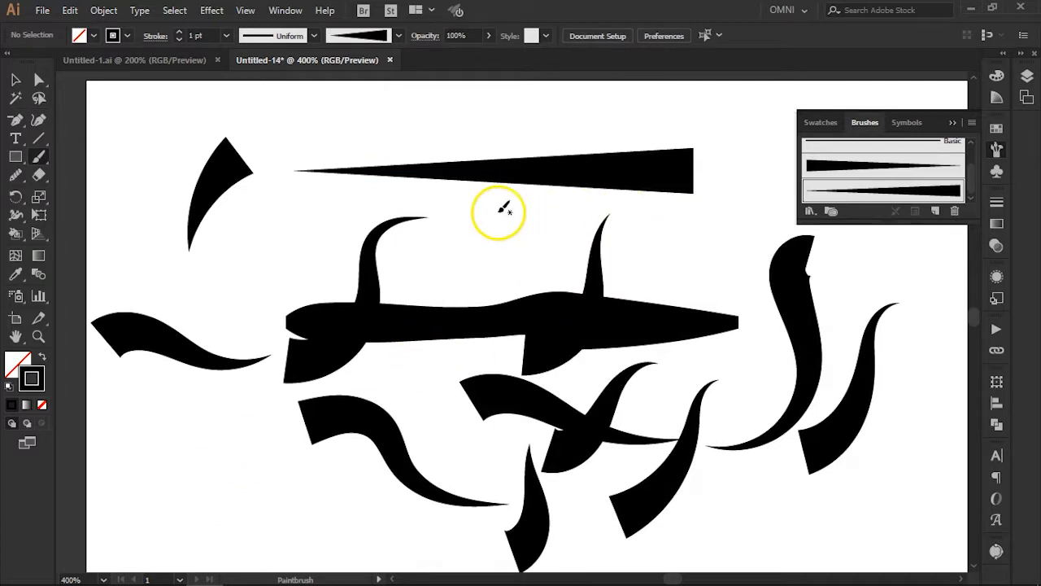
# Paint four curved strokes across the left part of the artboard with the reflected wedge brush
pyautogui.moveTo(313, 230); pyautogui.dragTo(218, 340)
pyautogui.moveTo(323, 169); pyautogui.dragTo(187, 362)
pyautogui.moveTo(262, 146)
pyautogui.mouseDown()
pyautogui.moveTo(205, 187)
pyautogui.moveTo(96, 317)
pyautogui.mouseUp()
pyautogui.moveTo(163, 206); pyautogui.dragTo(159, 210)
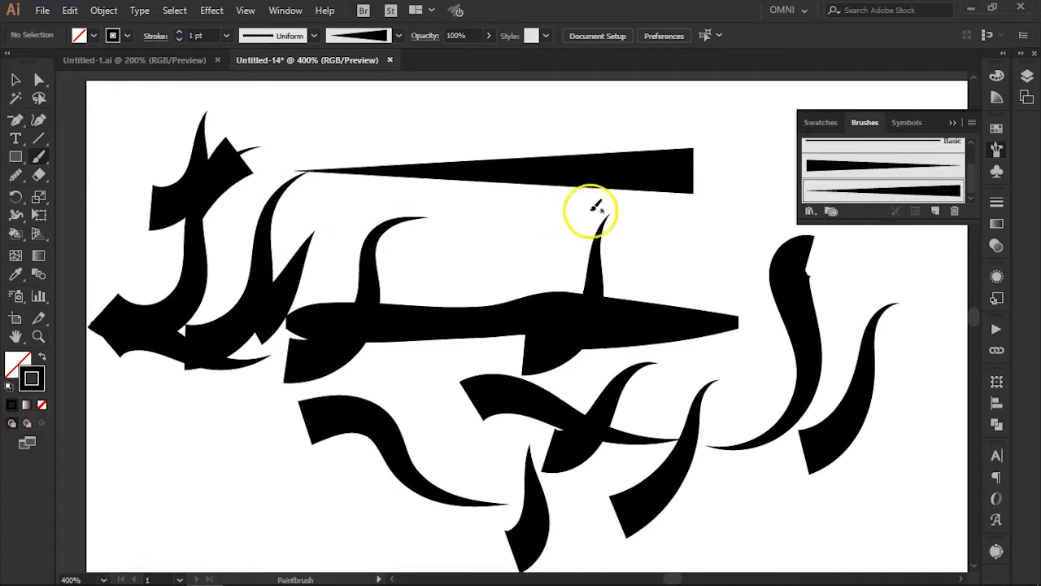
# Select all the artwork on the artboard and delete it
pyautogui.click(16, 81)
pyautogui.moveTo(142, 112)
pyautogui.mouseDown()
pyautogui.moveTo(818, 447)
pyautogui.moveTo(864, 524)
pyautogui.mouseUp()
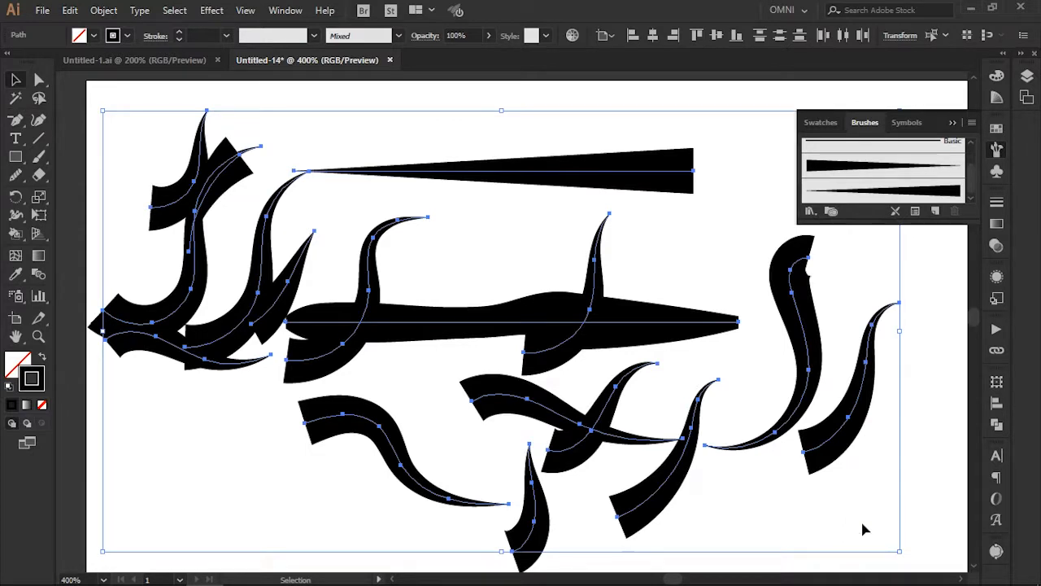
pyautogui.press('Delete')
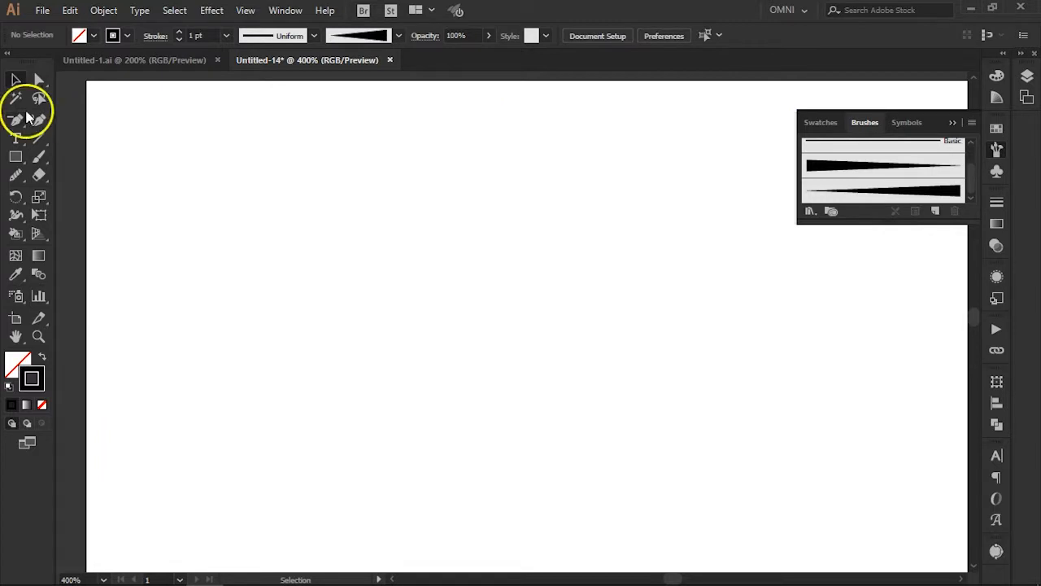
# Draw a long, thin horizontal rectangle near the top of the artboard with a black fill and no stroke
pyautogui.click(18, 156)
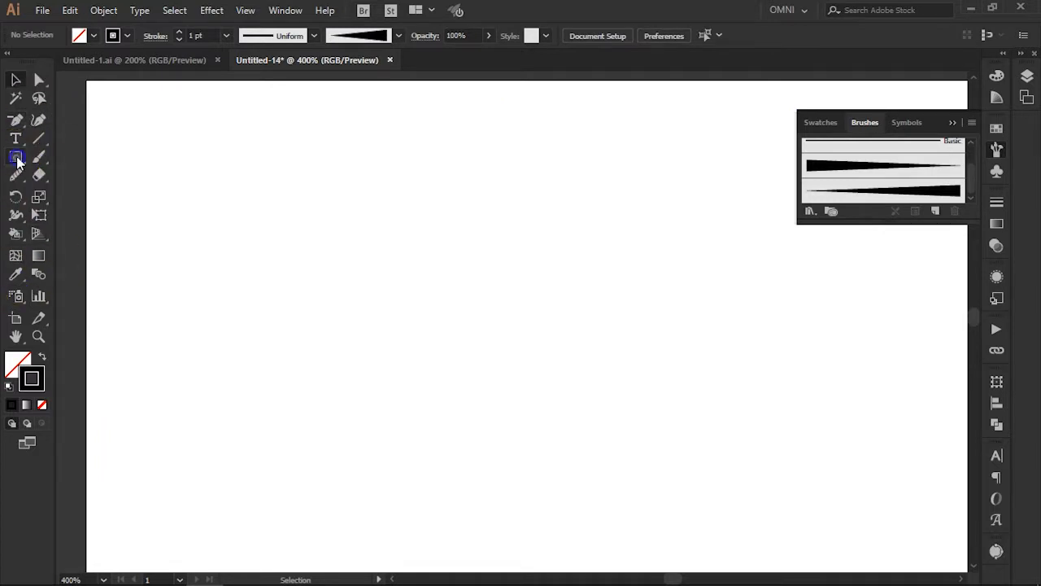
pyautogui.moveTo(308, 173)
pyautogui.mouseDown()
pyautogui.moveTo(518, 209)
pyautogui.moveTo(570, 194)
pyautogui.mouseUp()
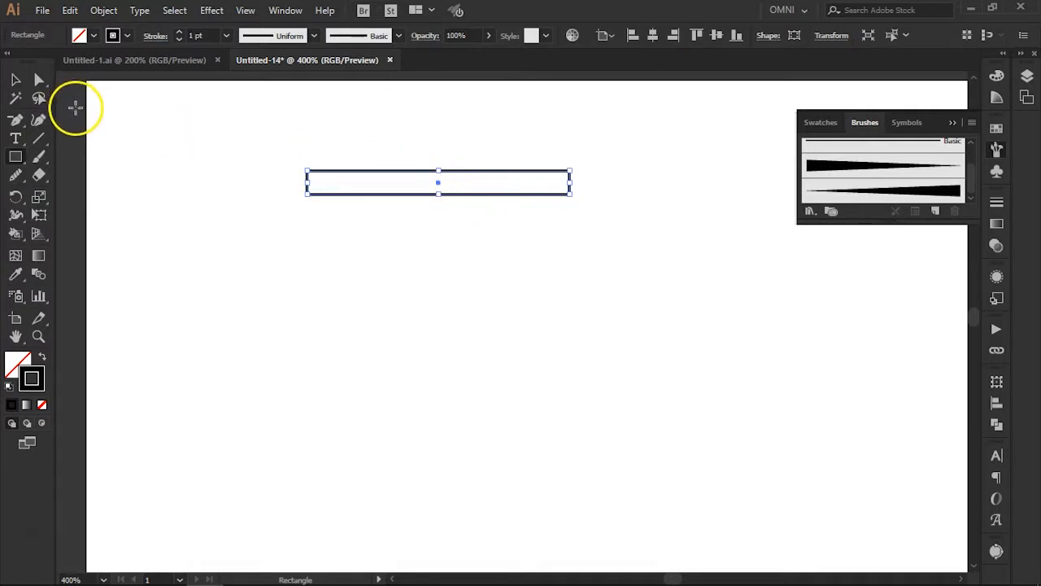
pyautogui.hotkey('shift', 'x')
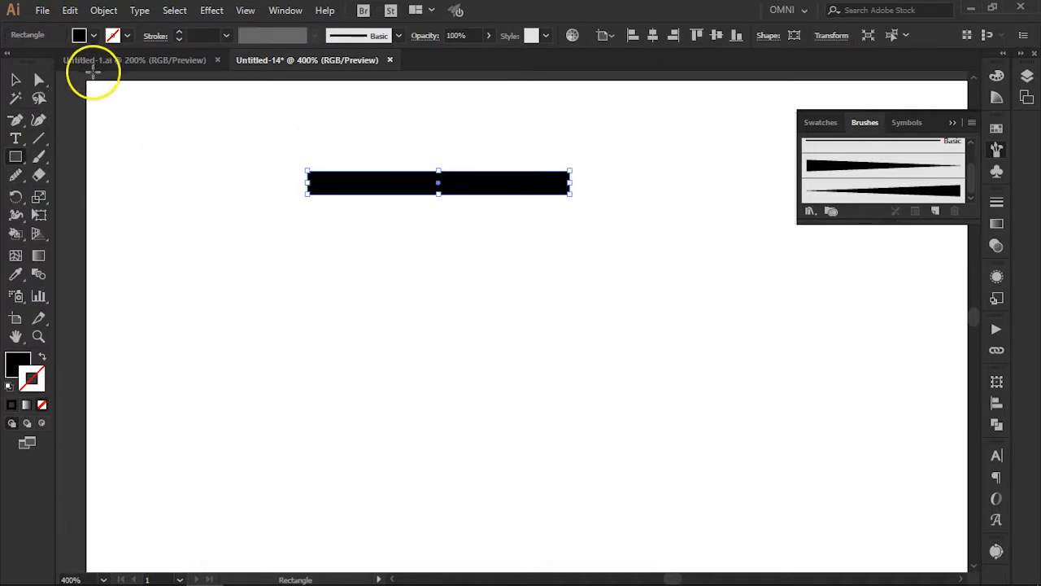
pyautogui.click(15, 82)
pyautogui.click(108, 123)
# Apply a Scribble effect to the black rectangle with the path overlap variation set to 0 px
pyautogui.click(399, 177)
pyautogui.click(411, 137)
pyautogui.click(416, 184)
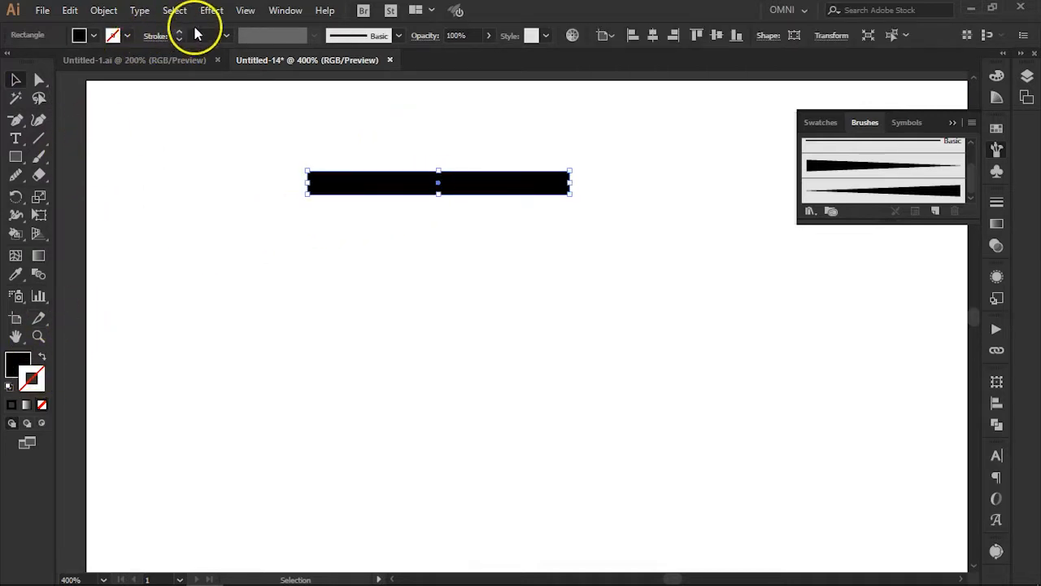
pyautogui.click(214, 10)
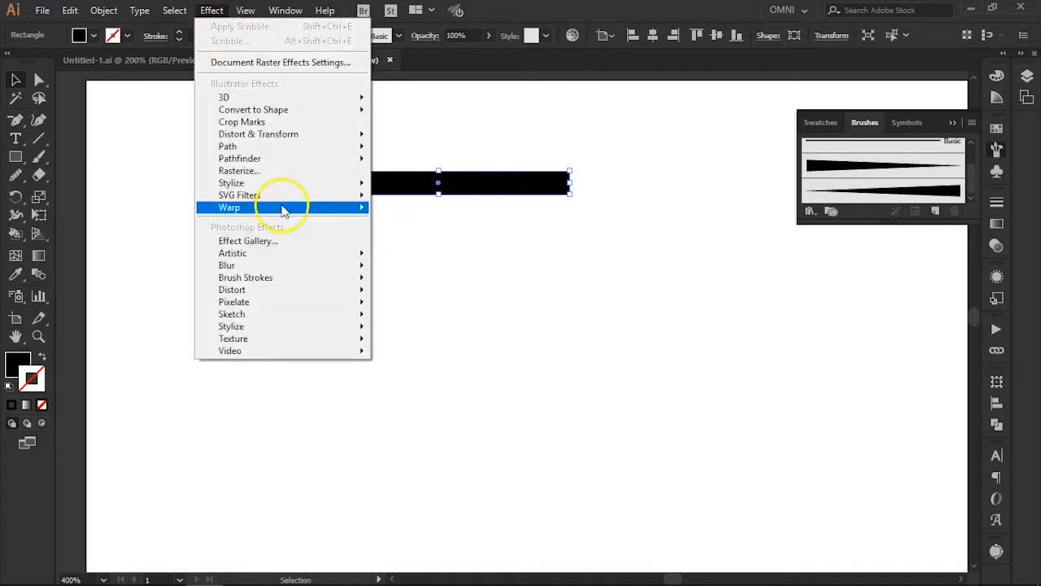
pyautogui.moveTo(358, 183)
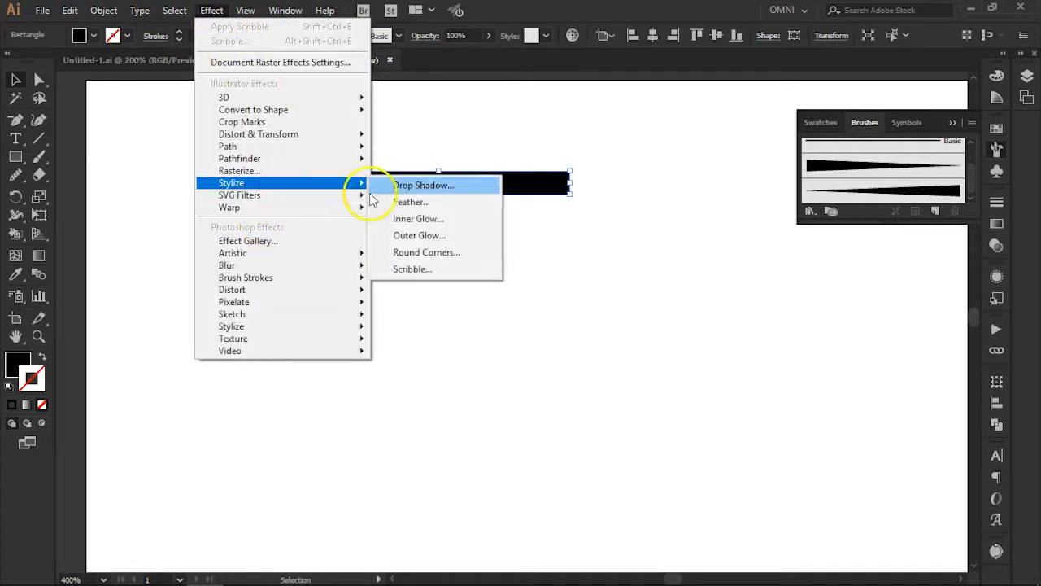
pyautogui.click(420, 270)
pyautogui.moveTo(478, 84)
pyautogui.mouseDown()
pyautogui.moveTo(591, 115)
pyautogui.moveTo(828, 120)
pyautogui.mouseUp()
pyautogui.click(880, 240)
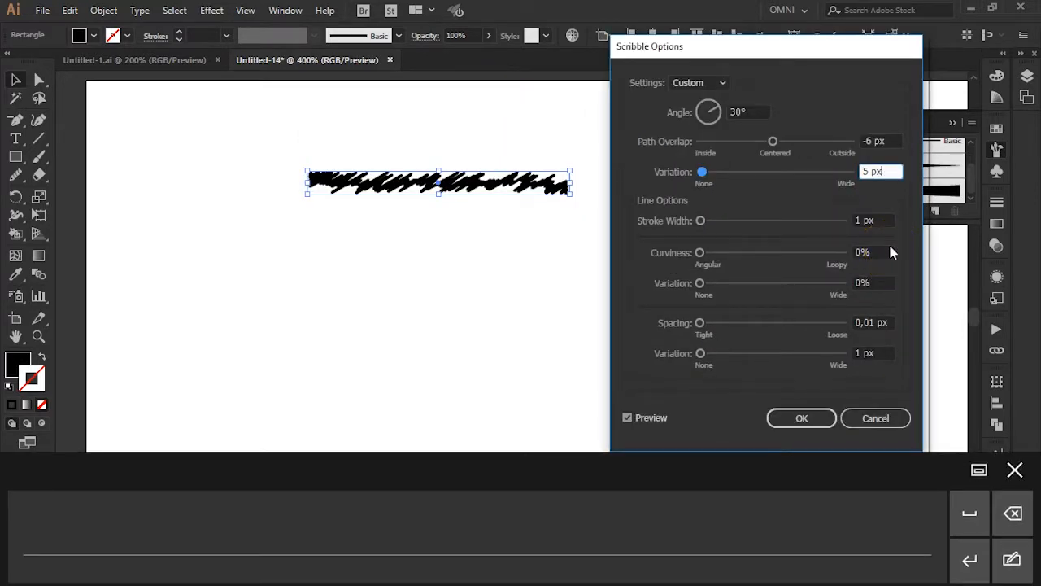
pyautogui.press('Up')
pyautogui.press('Down')
pyautogui.press('Down')
pyautogui.press('Down')
pyautogui.press('Down')
pyautogui.press('Down')
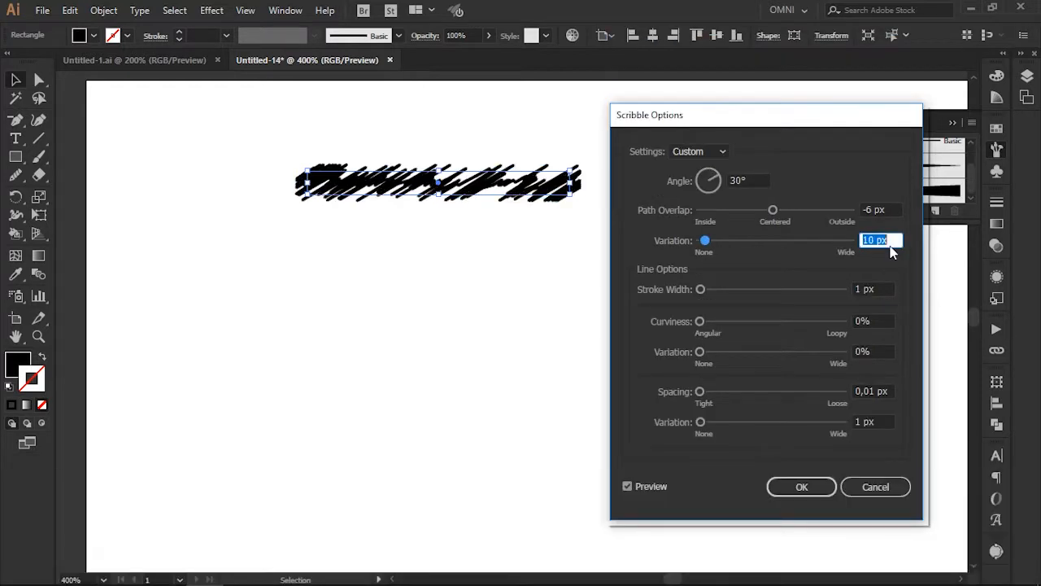
pyautogui.press('Down')
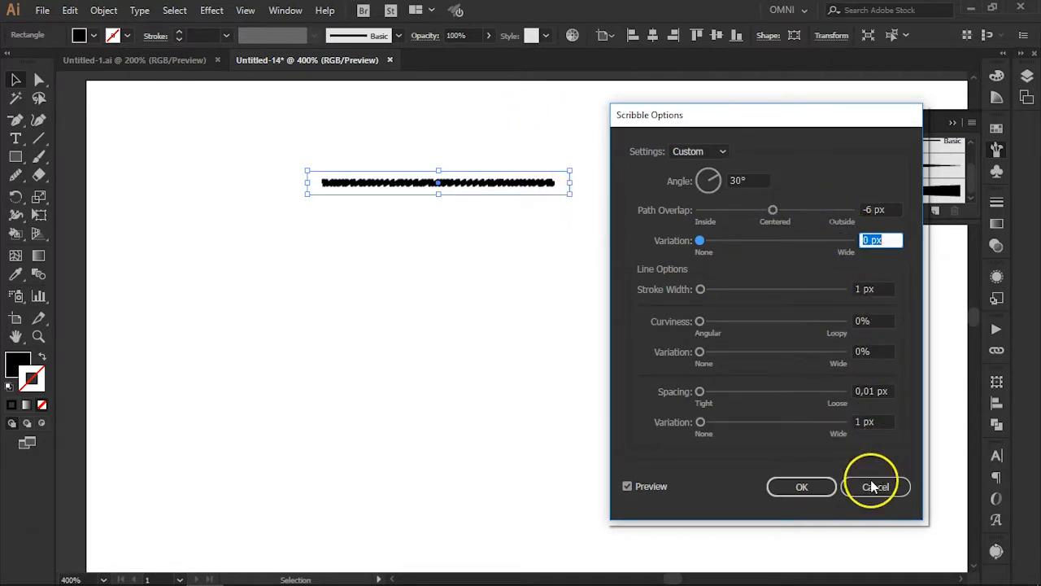
pyautogui.click(802, 487)
pyautogui.click(202, 105)
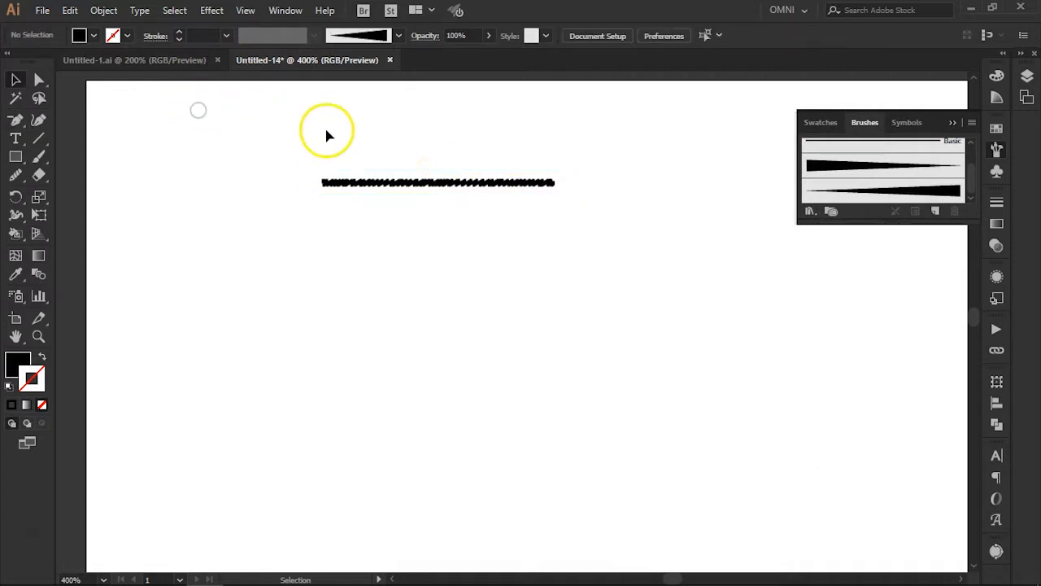
# Create an art brush from the scribbled bar, keeping the default brush options
pyautogui.moveTo(400, 188); pyautogui.dragTo(894, 198)
pyautogui.click(482, 339)
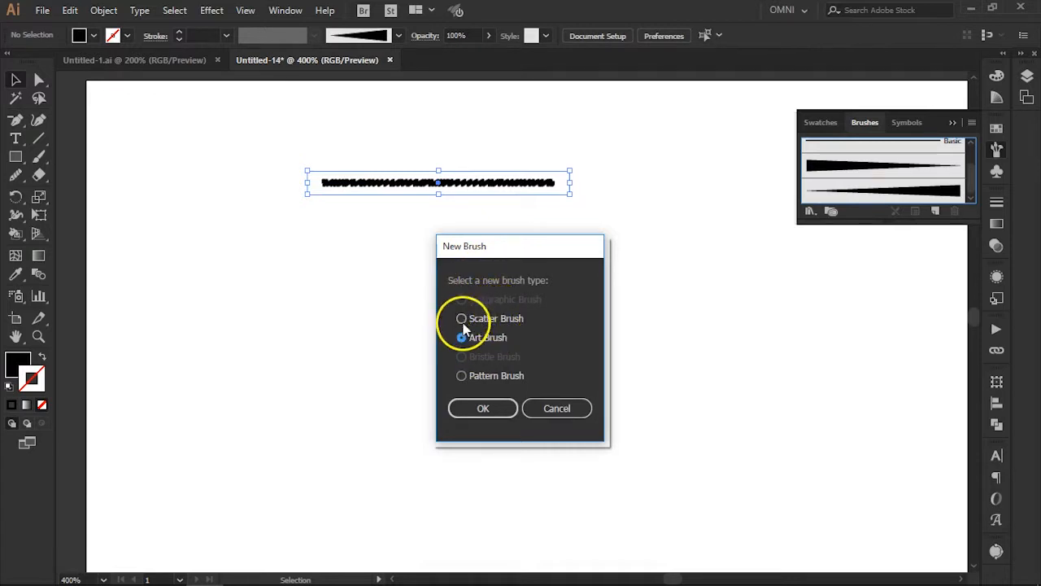
pyautogui.click(483, 409)
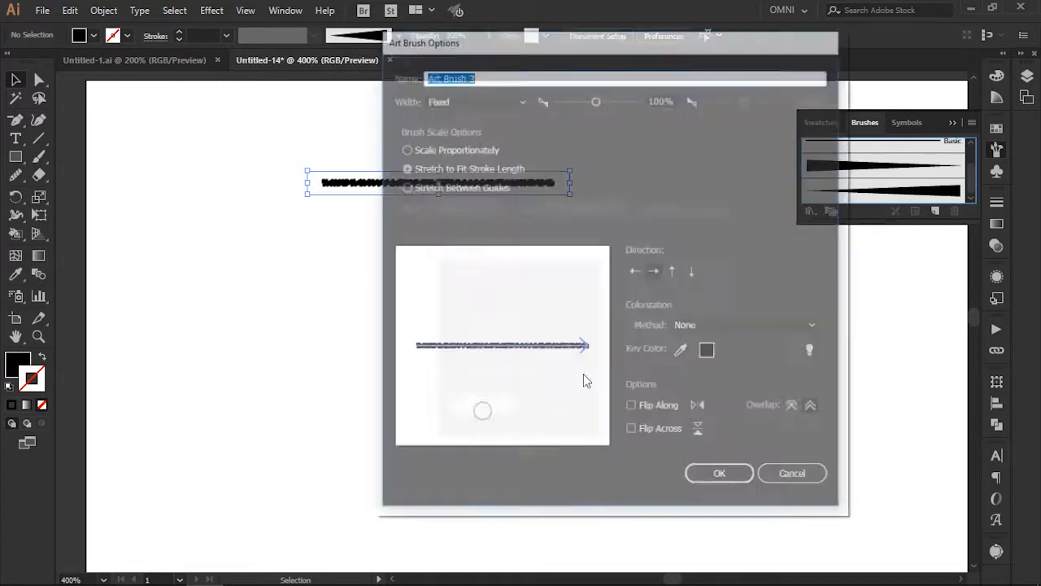
pyautogui.click(716, 476)
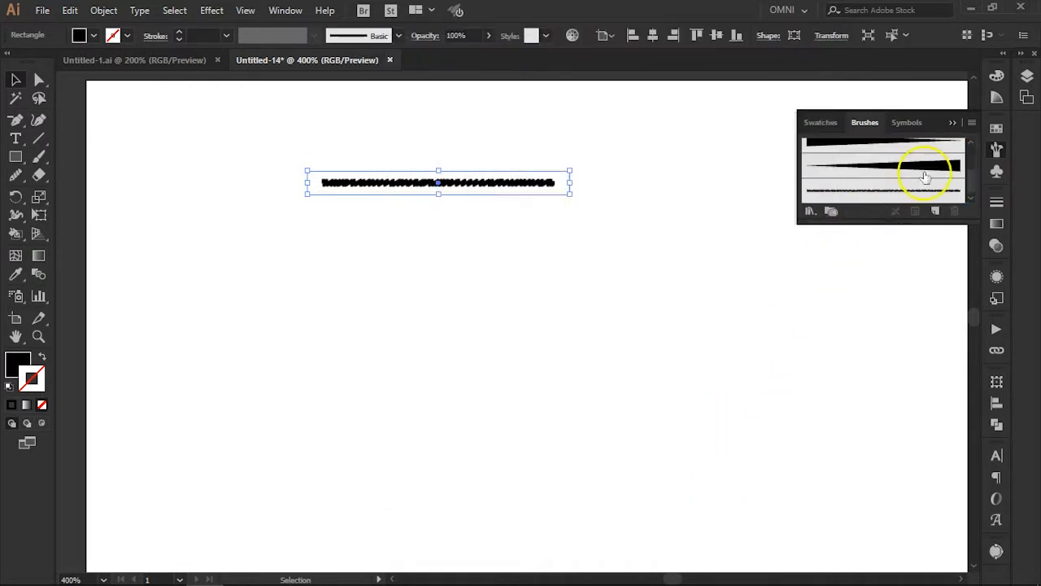
pyautogui.moveTo(970, 185); pyautogui.dragTo(974, 155)
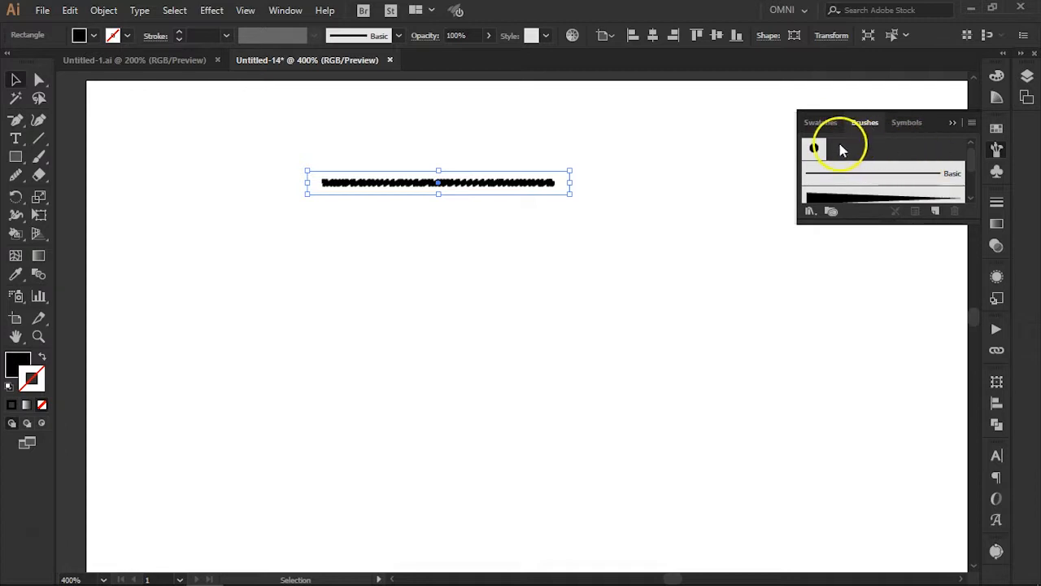
pyautogui.click(702, 198)
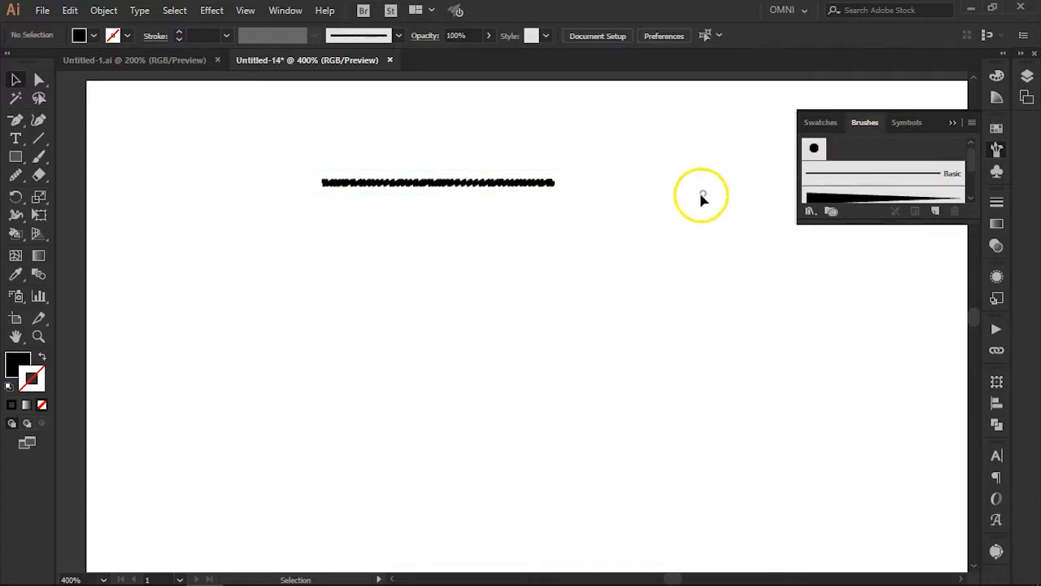
pyautogui.scroll(-2, 960, 179)
pyautogui.click(453, 187)
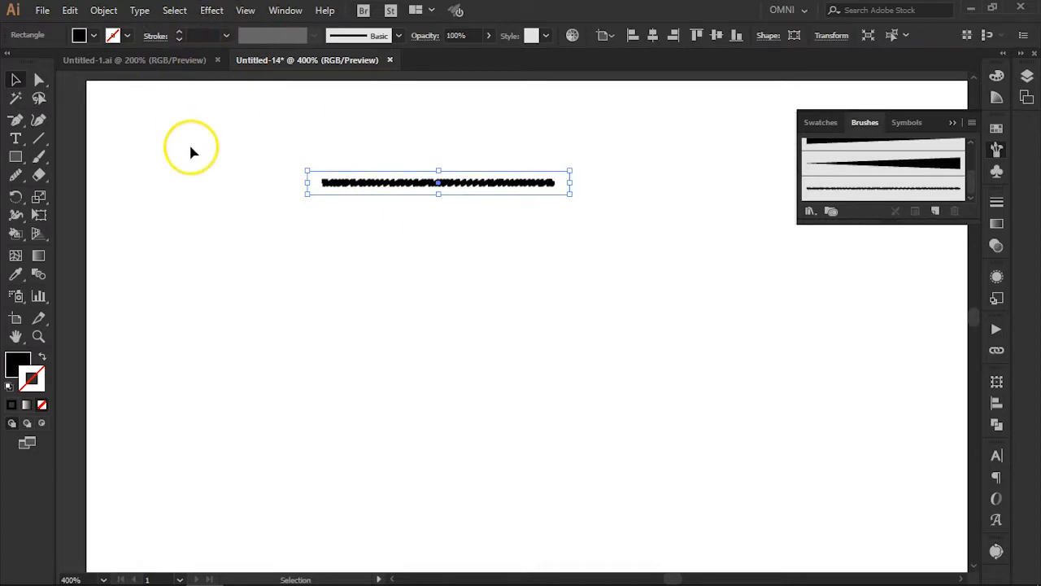
pyautogui.click(197, 172)
pyautogui.click(16, 158)
pyautogui.click(214, 11)
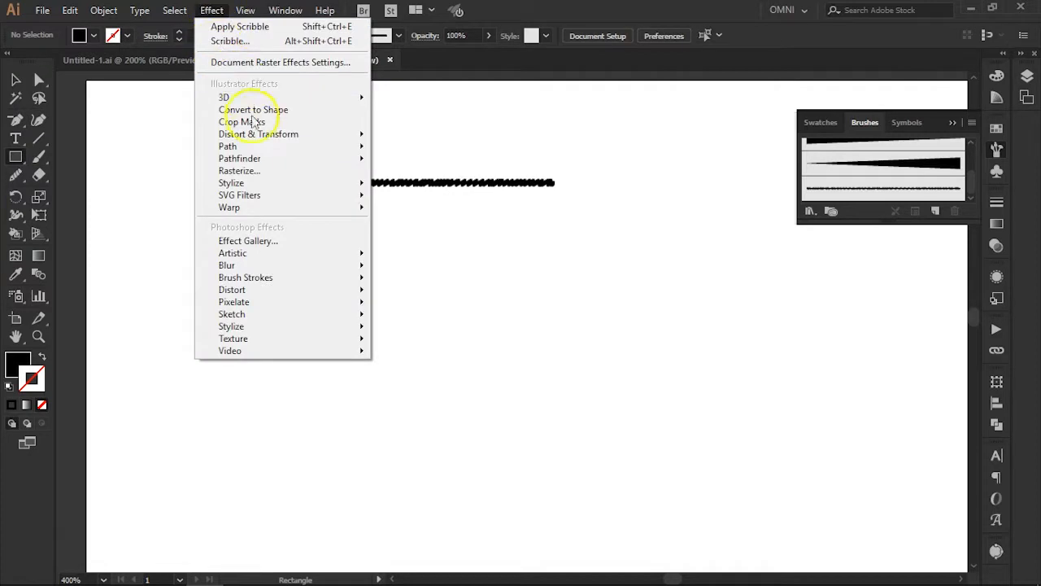
pyautogui.moveTo(259, 134)
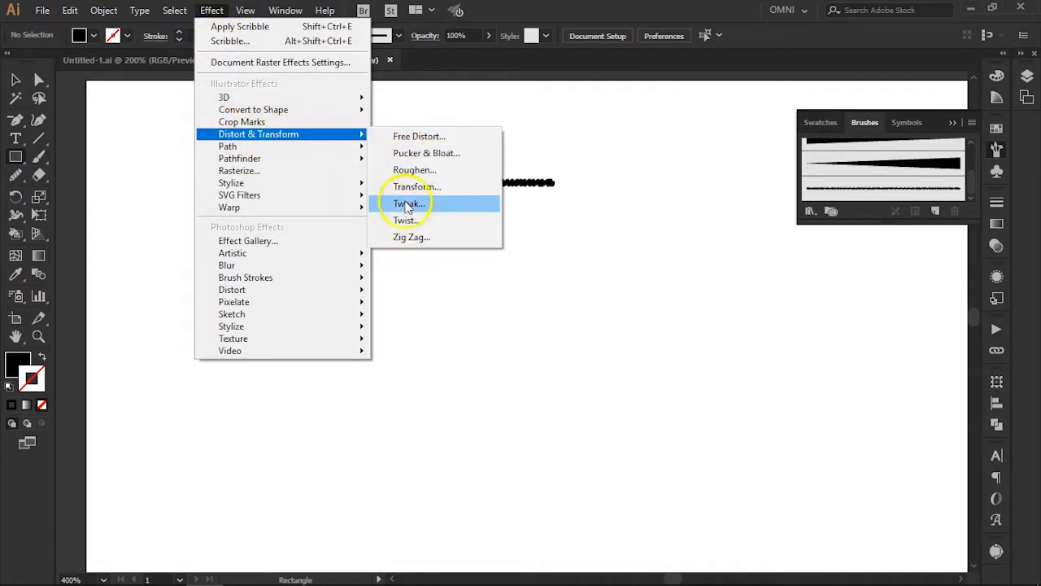
pyautogui.click(15, 80)
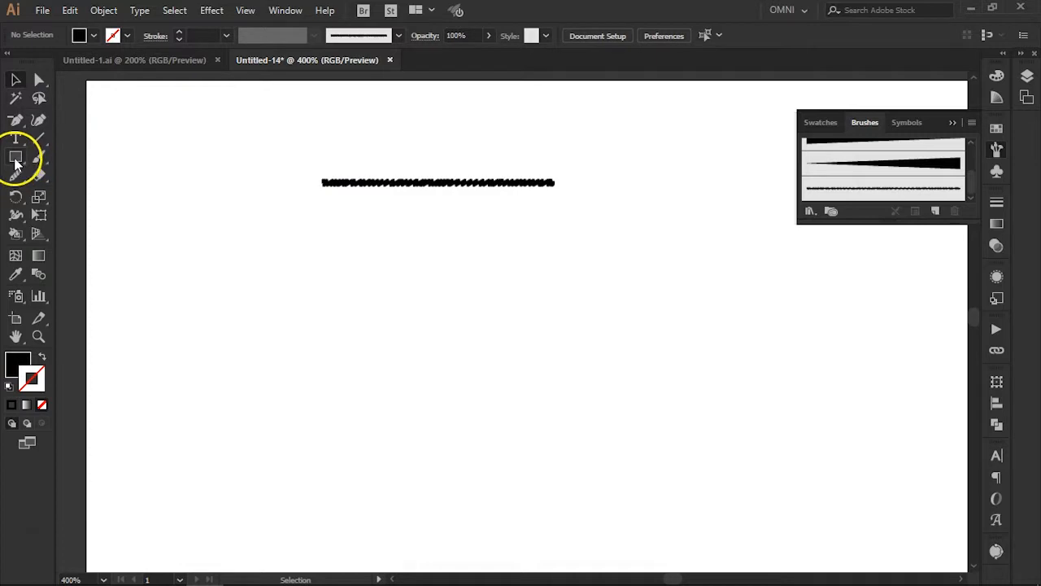
pyautogui.moveTo(30, 157)
pyautogui.mouseDown()
pyautogui.moveTo(19, 156)
pyautogui.moveTo(57, 177)
pyautogui.mouseUp()
pyautogui.moveTo(321, 152); pyautogui.dragTo(528, 152)
pyautogui.press('Delete')
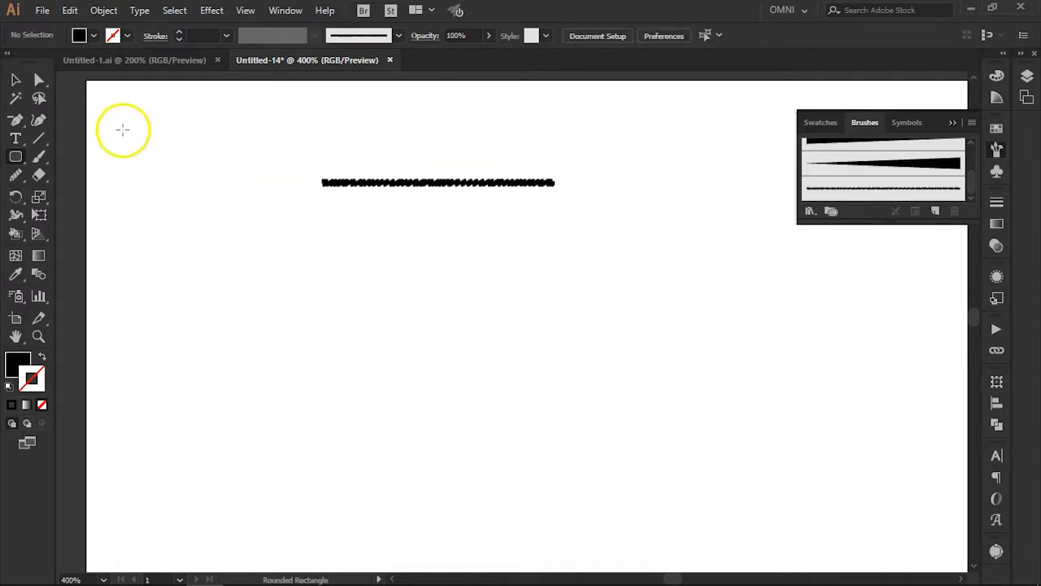
# Draw a very flat, wide black ellipse just above the scribbled bar with the Ellipse tool
pyautogui.moveTo(15, 158); pyautogui.dragTo(47, 192)
pyautogui.moveTo(314, 146); pyautogui.dragTo(556, 153)
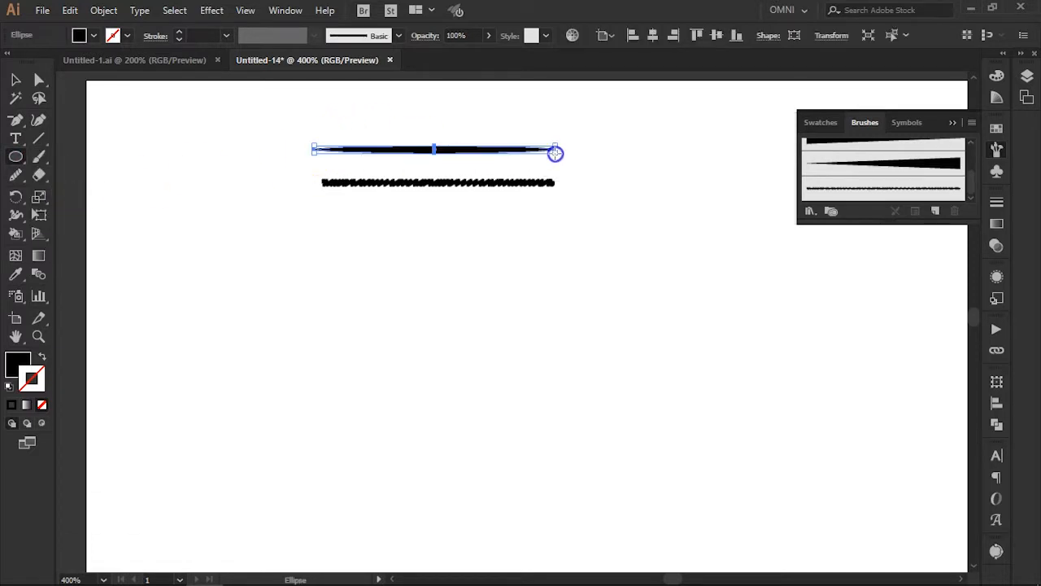
pyautogui.click(16, 79)
pyautogui.click(198, 135)
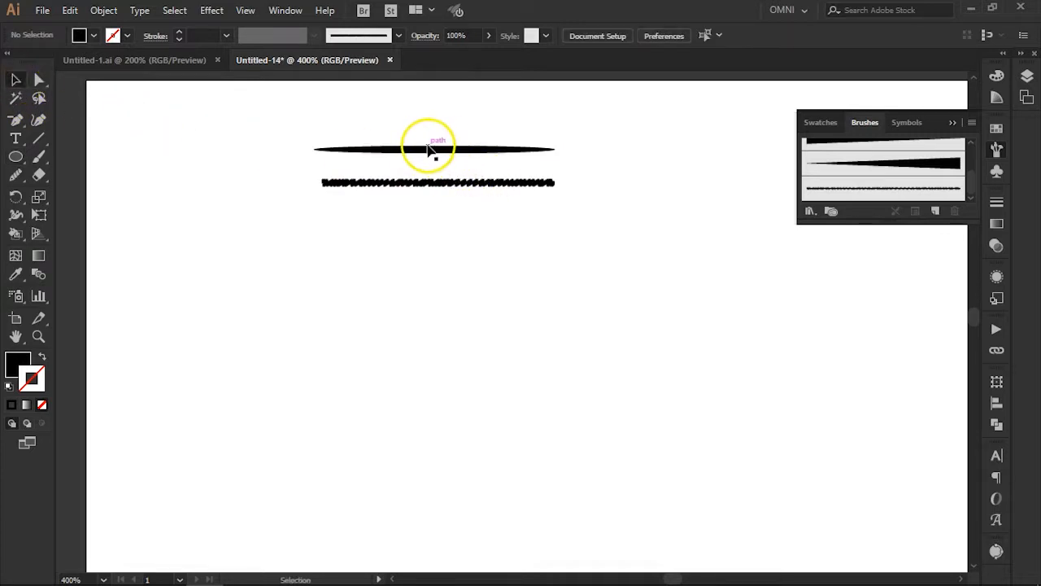
# Examine the flat ellipse and the scribbled bar up close, comparing their shapes and selection outlines
pyautogui.press('ctrl')
pyautogui.hotkey('ctrl', '+')
pyautogui.hotkey('ctrl', '+')
pyautogui.hotkey('ctrl', '+')
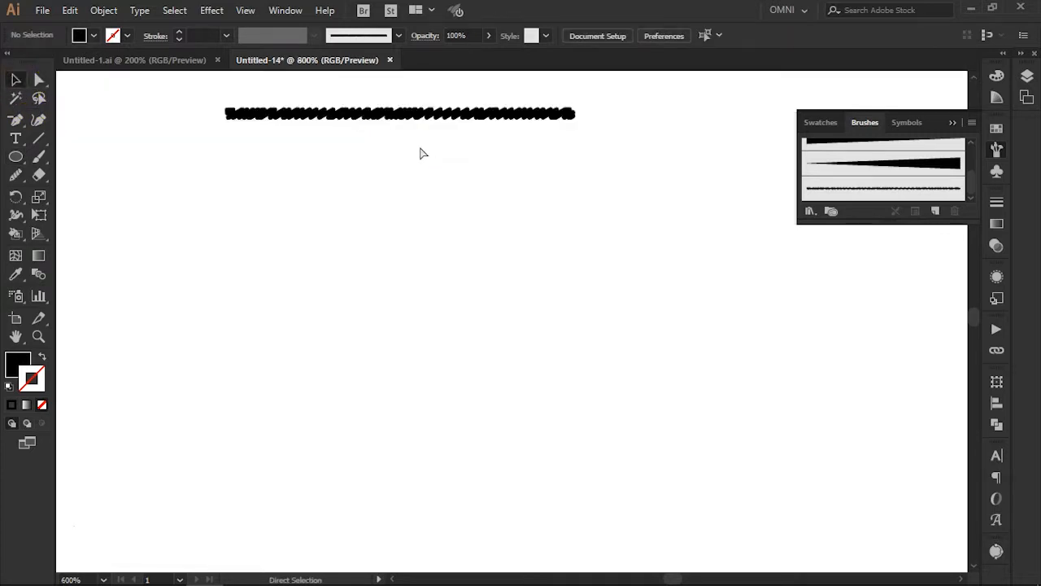
pyautogui.click(452, 199)
pyautogui.press('space')
pyautogui.moveTo(439, 154); pyautogui.dragTo(523, 397)
pyautogui.moveTo(461, 230); pyautogui.dragTo(587, 380)
pyautogui.moveTo(569, 322); pyautogui.dragTo(477, 303)
pyautogui.click(468, 192)
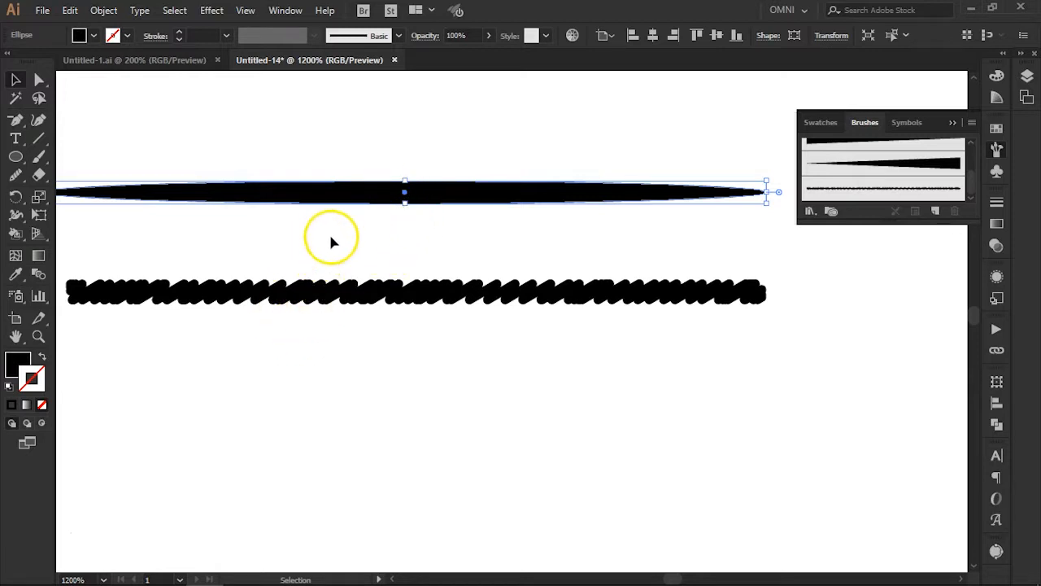
pyautogui.click(369, 228)
pyautogui.click(390, 198)
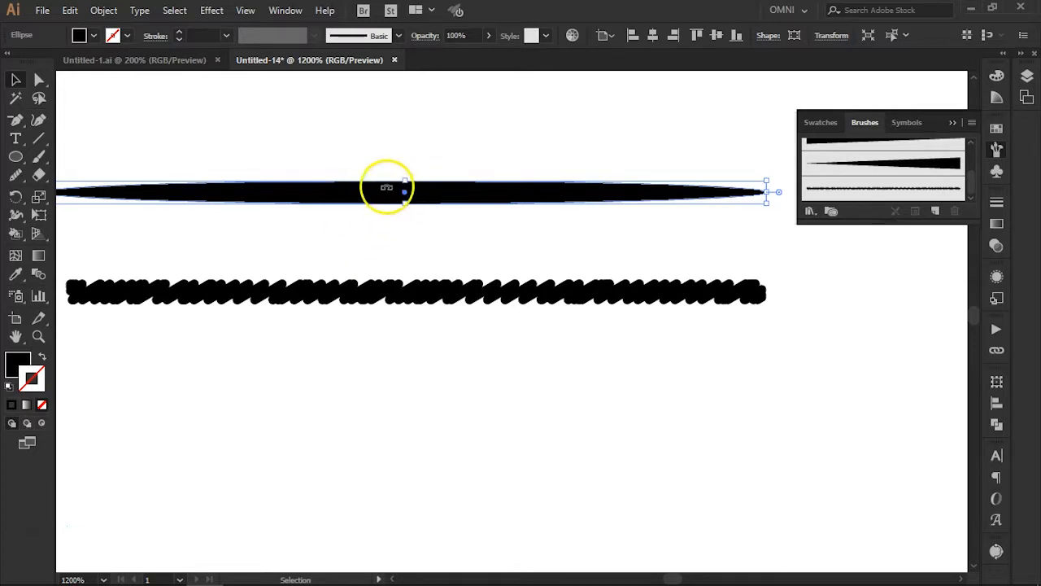
pyautogui.click(388, 262)
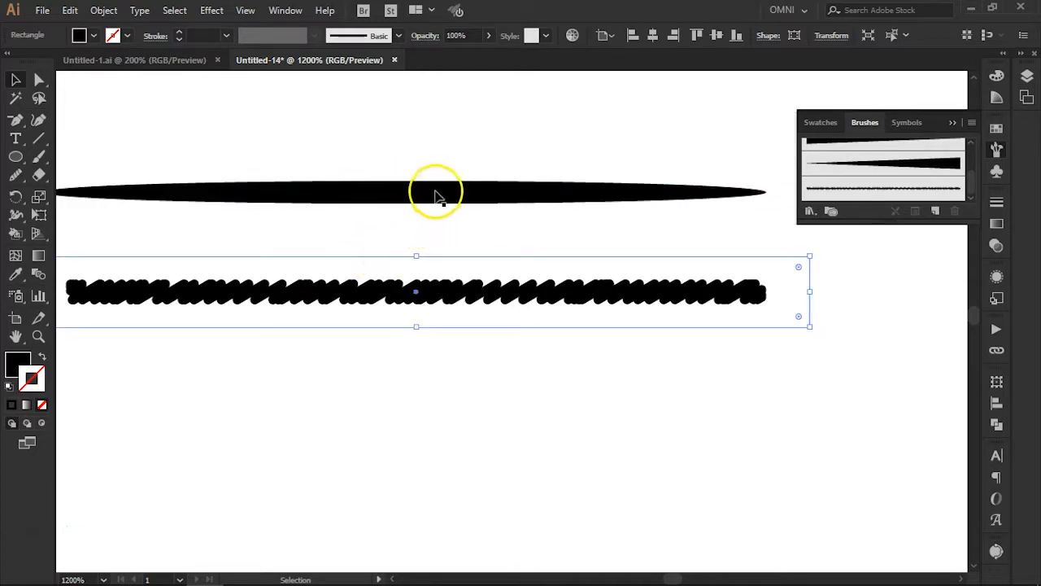
pyautogui.click(432, 192)
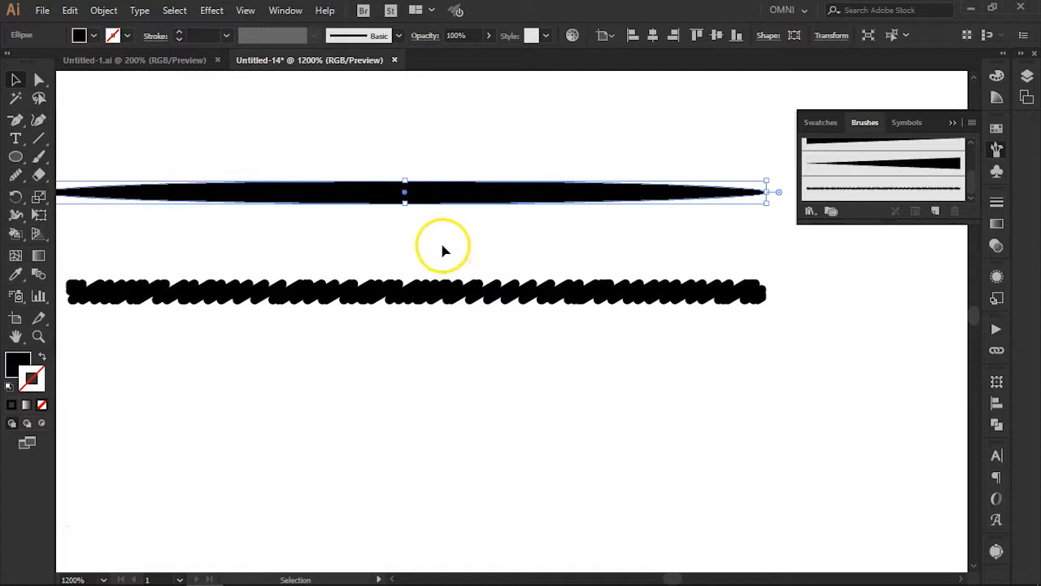
pyautogui.click(443, 246)
# Create an art brush from the flat ellipse, keeping the default brush options
pyautogui.moveTo(373, 191); pyautogui.dragTo(861, 195)
pyautogui.click(465, 337)
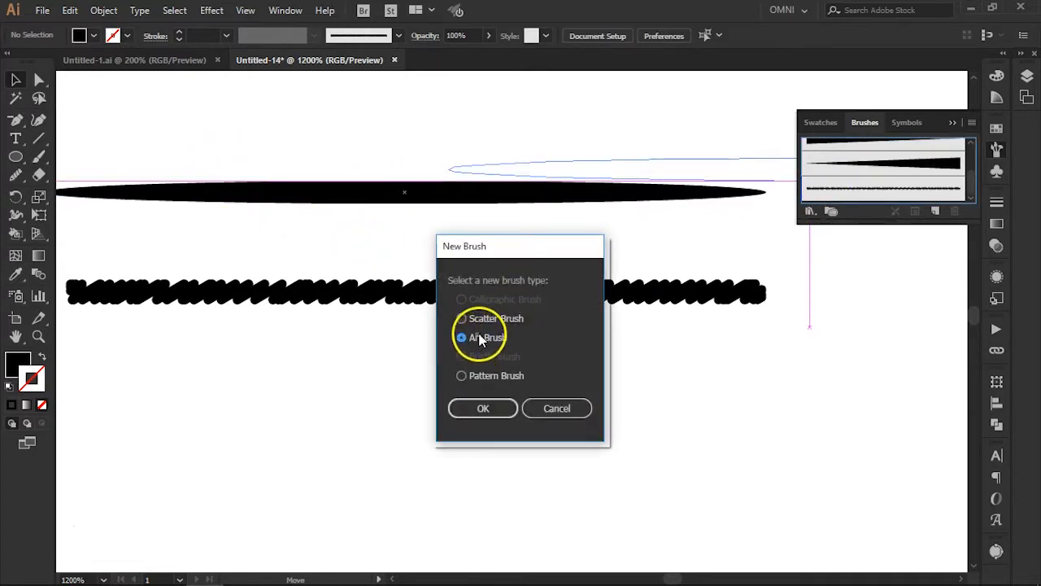
pyautogui.click(478, 407)
pyautogui.click(720, 478)
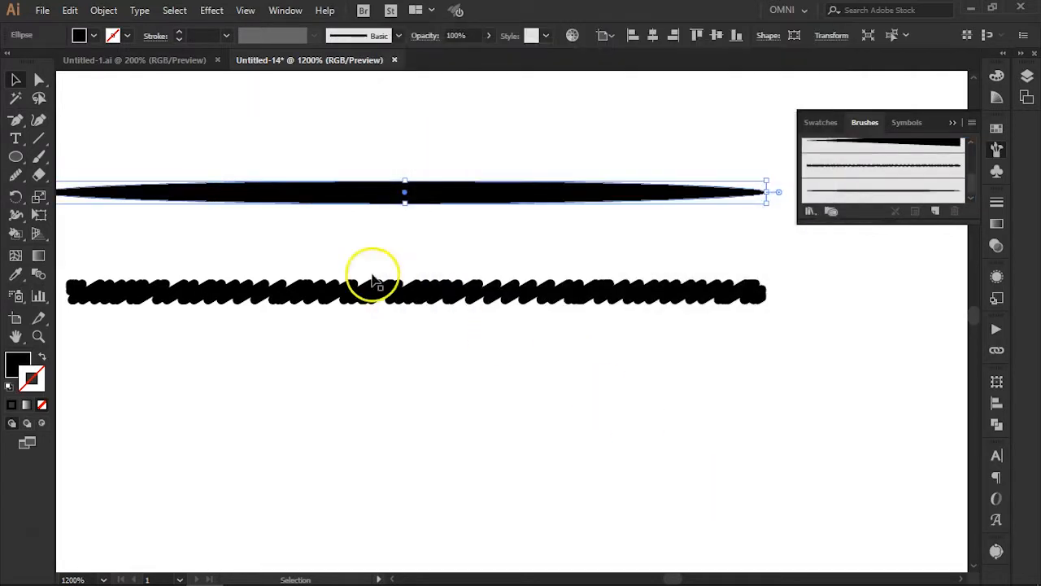
# Paint one S-shaped stroke below the scribbled bar with the Paintbrush and the ellipse brush, and select it
pyautogui.click(37, 155)
pyautogui.moveTo(691, 333); pyautogui.dragTo(507, 480)
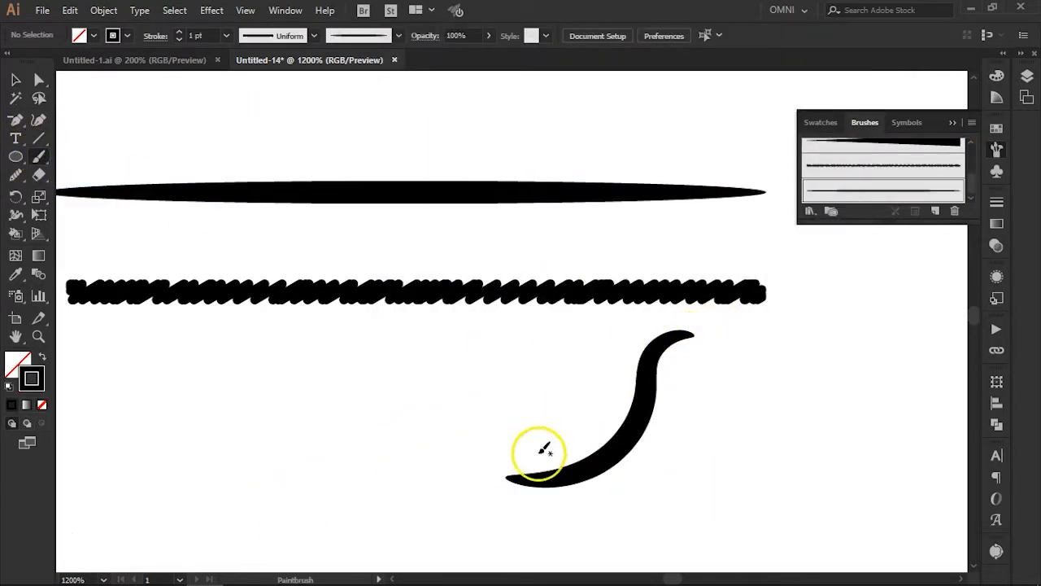
pyautogui.click(20, 83)
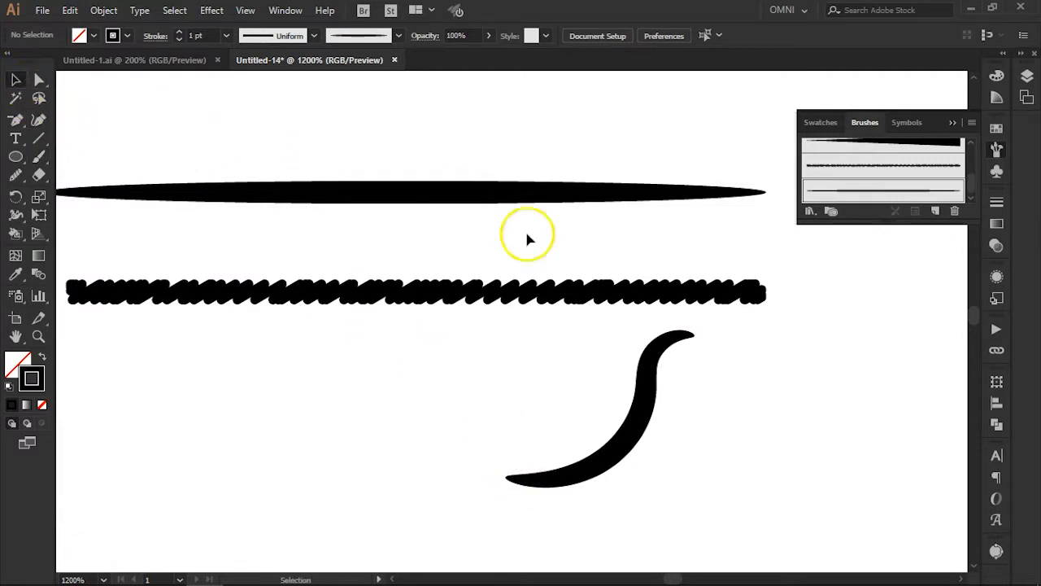
pyautogui.click(642, 368)
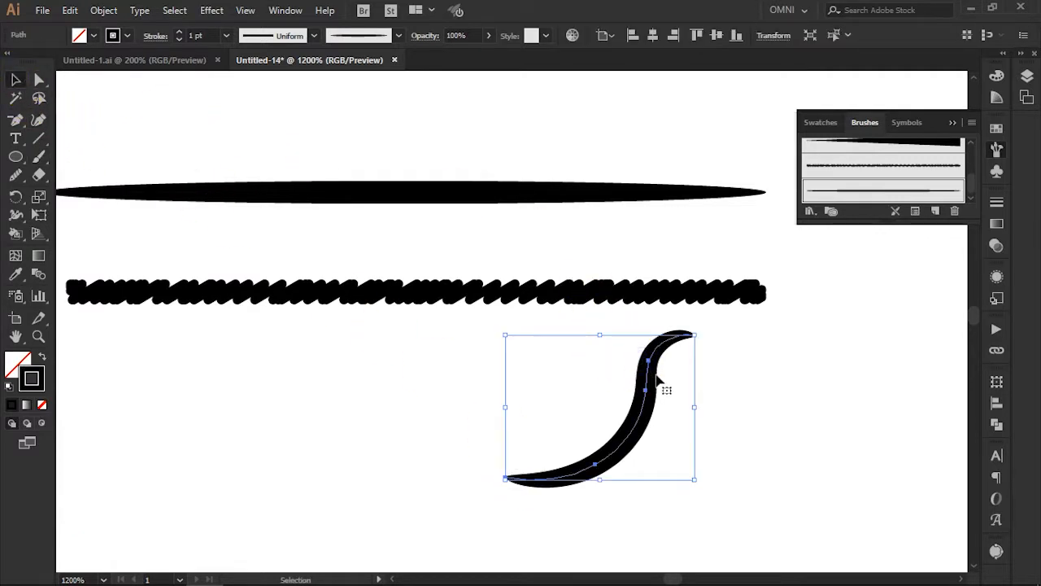
# Delete the test stroke and convert the flat ellipse's two end anchor points to corners so both tips are sharp
pyautogui.press('Delete')
pyautogui.click(569, 192)
pyautogui.click(39, 79)
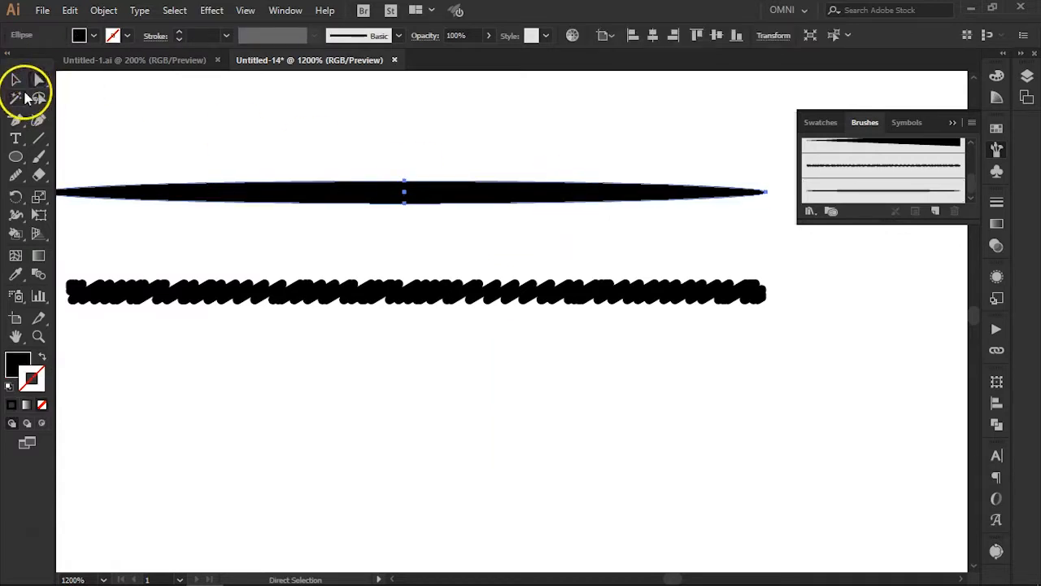
pyautogui.moveTo(305, 231); pyautogui.dragTo(426, 257)
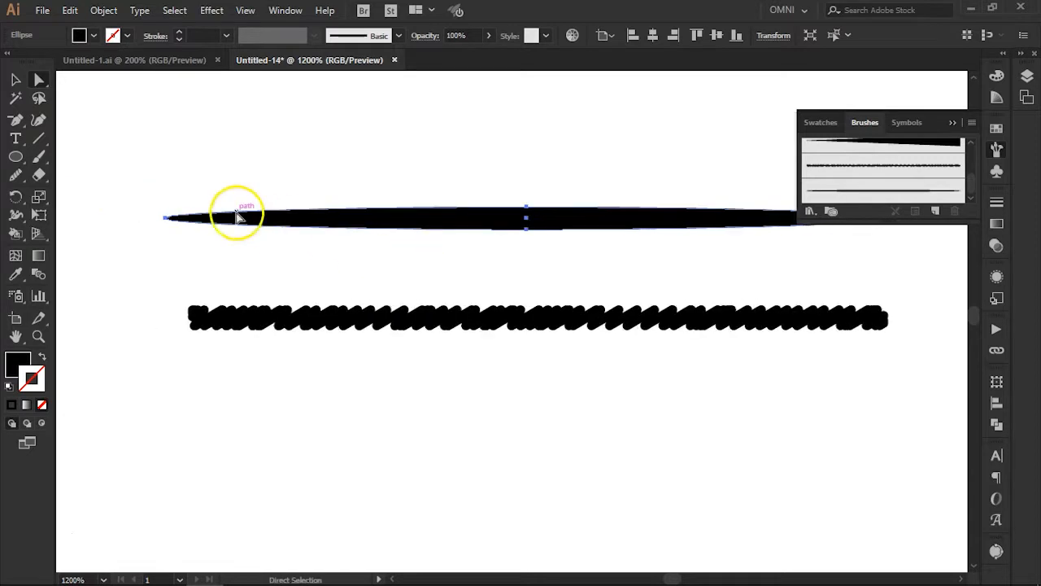
pyautogui.click(166, 220)
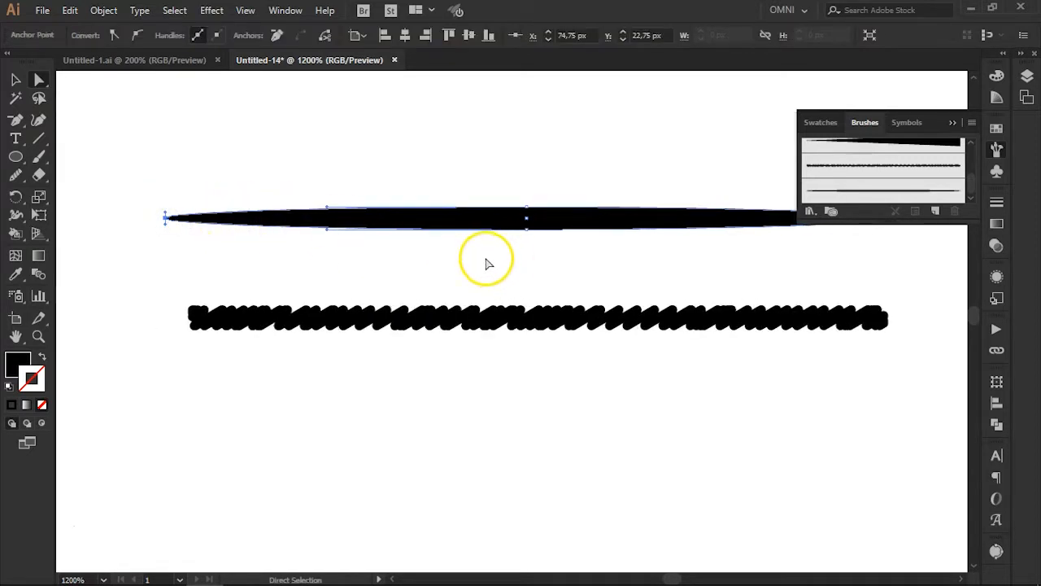
pyautogui.moveTo(602, 257); pyautogui.dragTo(507, 258)
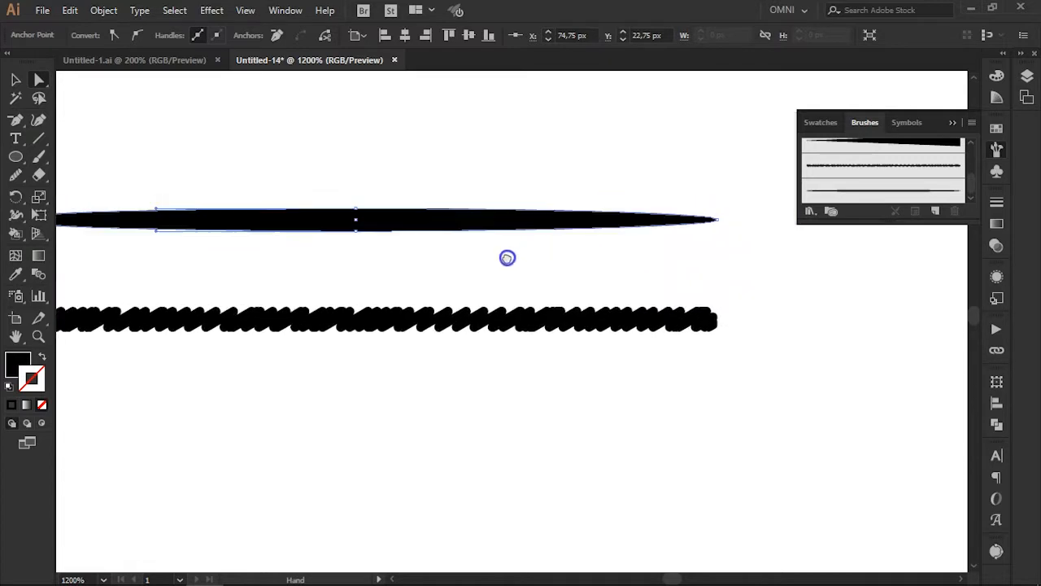
pyautogui.keyDown('shift'); pyautogui.click(719, 220); pyautogui.keyUp('shift')
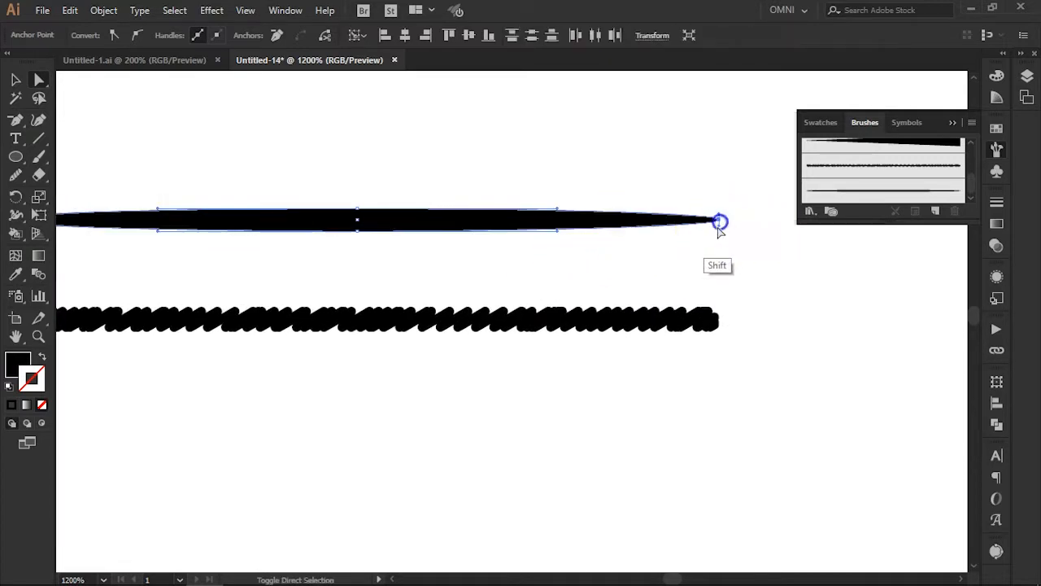
pyautogui.click(114, 36)
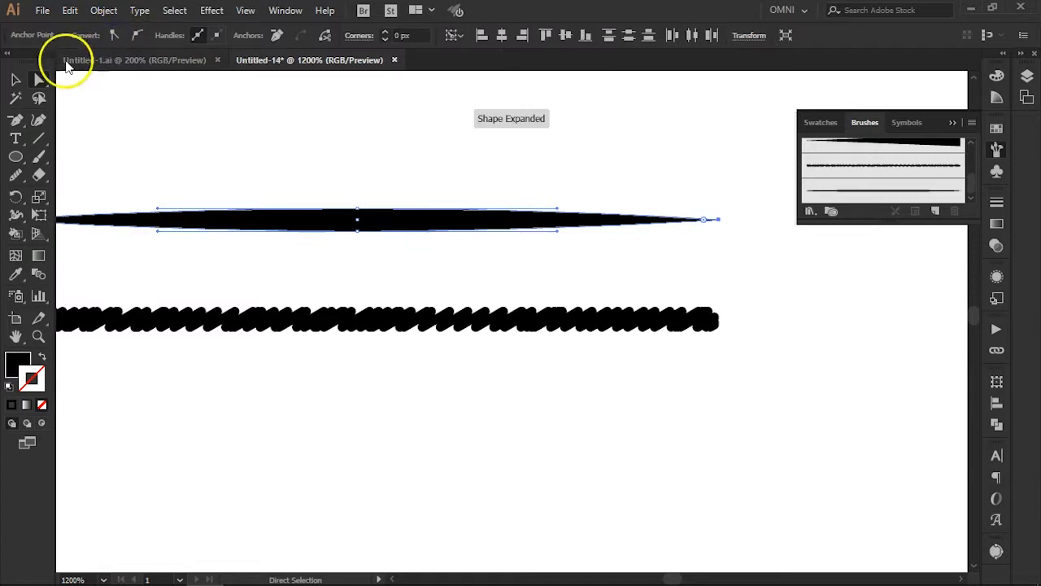
# Create an art brush from the sharp-tipped ellipse, keeping the default brush options
pyautogui.click(16, 79)
pyautogui.click(418, 168)
pyautogui.moveTo(498, 209); pyautogui.dragTo(857, 201)
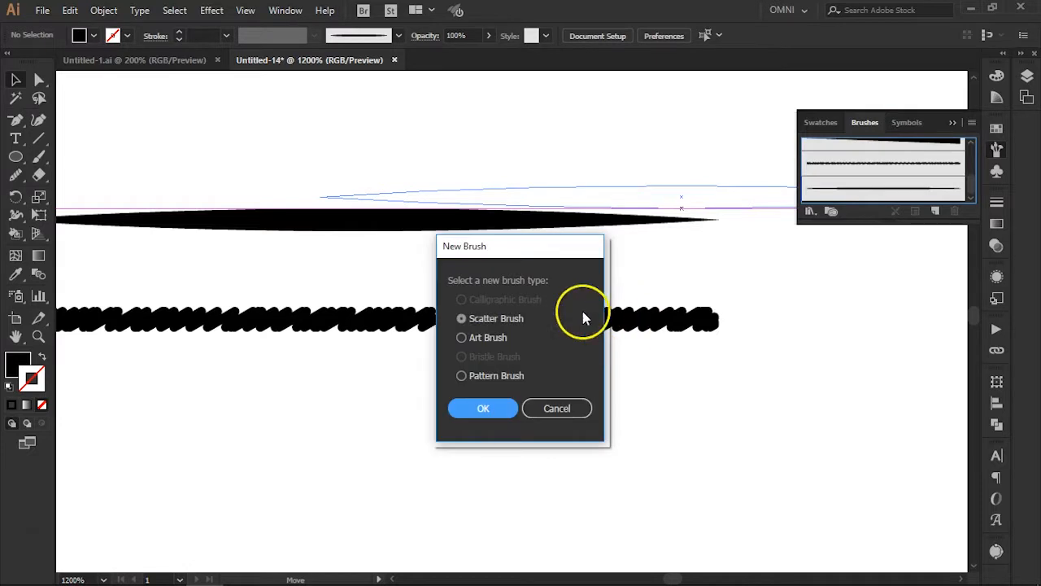
pyautogui.click(471, 337)
pyautogui.click(481, 409)
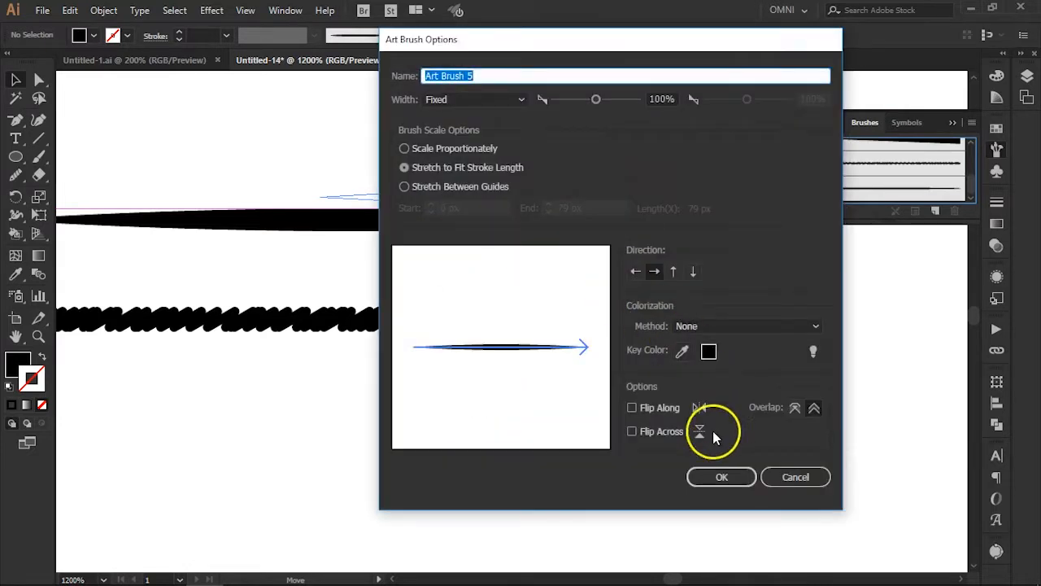
pyautogui.click(716, 475)
# Test the new brush with one S-shaped Paintbrush stroke across the pointed ellipse, and delete that stroke
pyautogui.click(39, 156)
pyautogui.moveTo(439, 137)
pyautogui.mouseDown()
pyautogui.moveTo(506, 236)
pyautogui.moveTo(655, 259)
pyautogui.mouseUp()
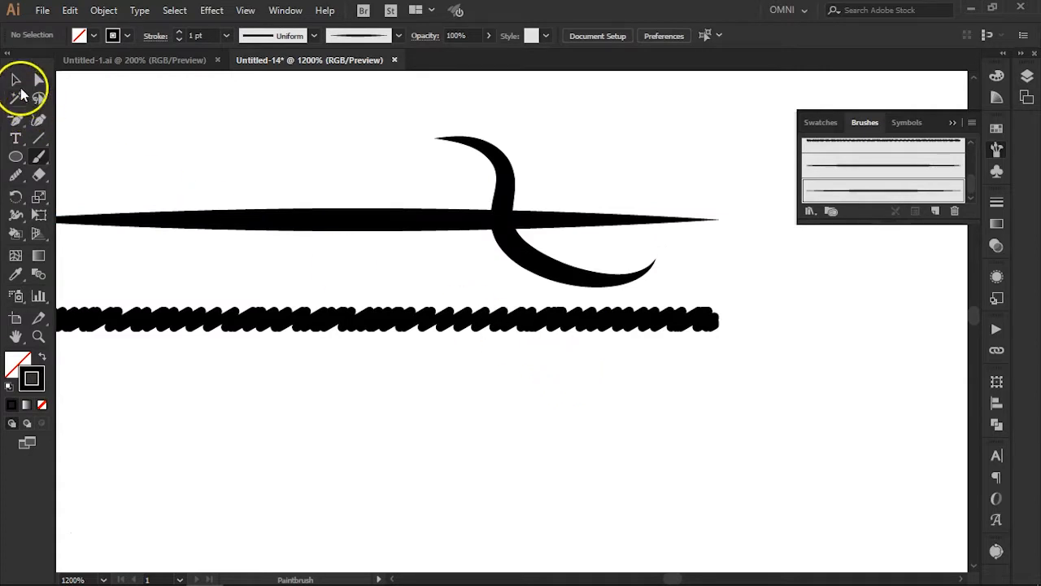
pyautogui.click(14, 81)
pyautogui.click(495, 177)
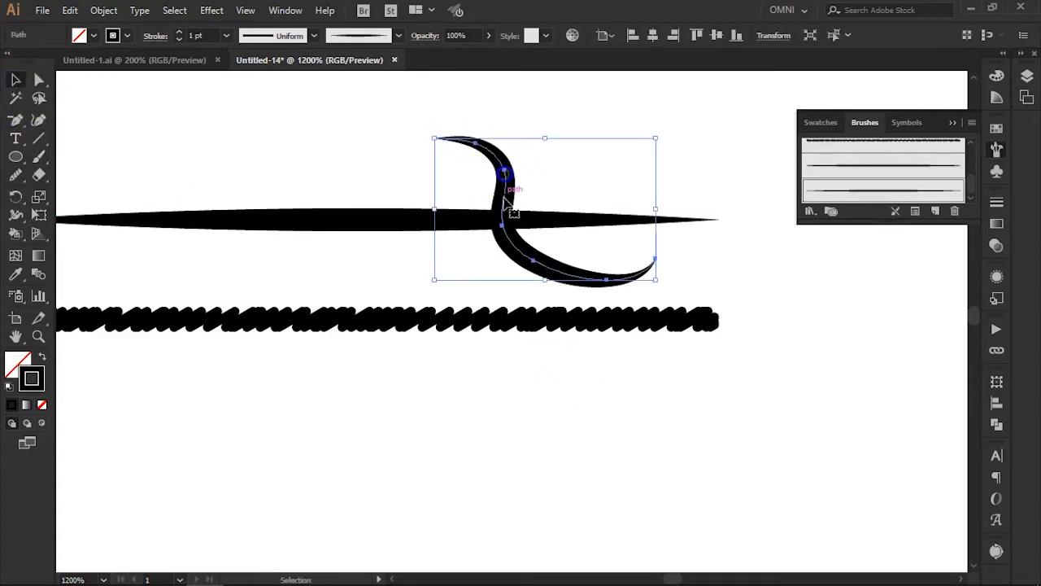
pyautogui.press('Delete')
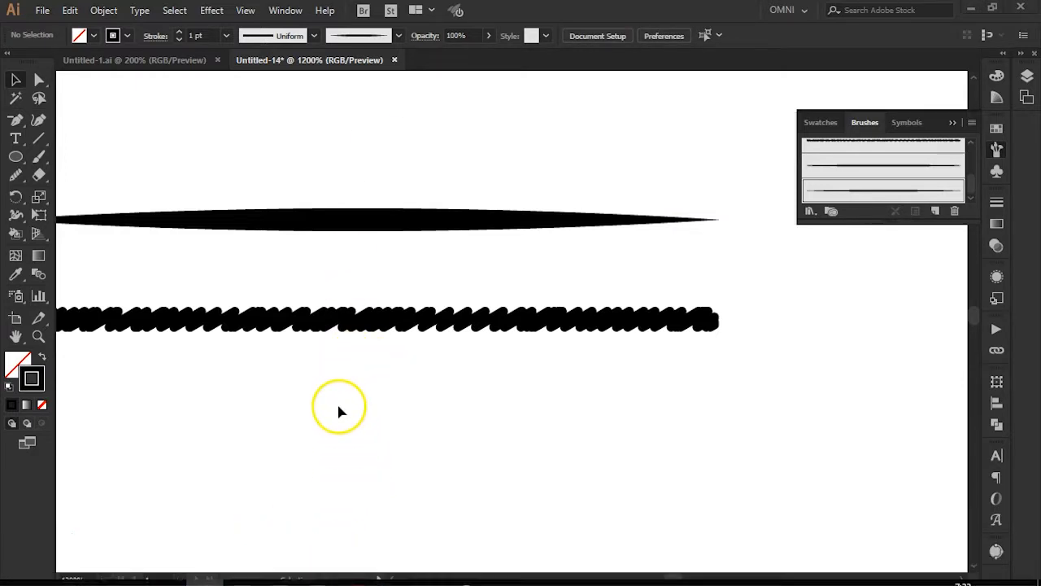
pyautogui.click(252, 264)
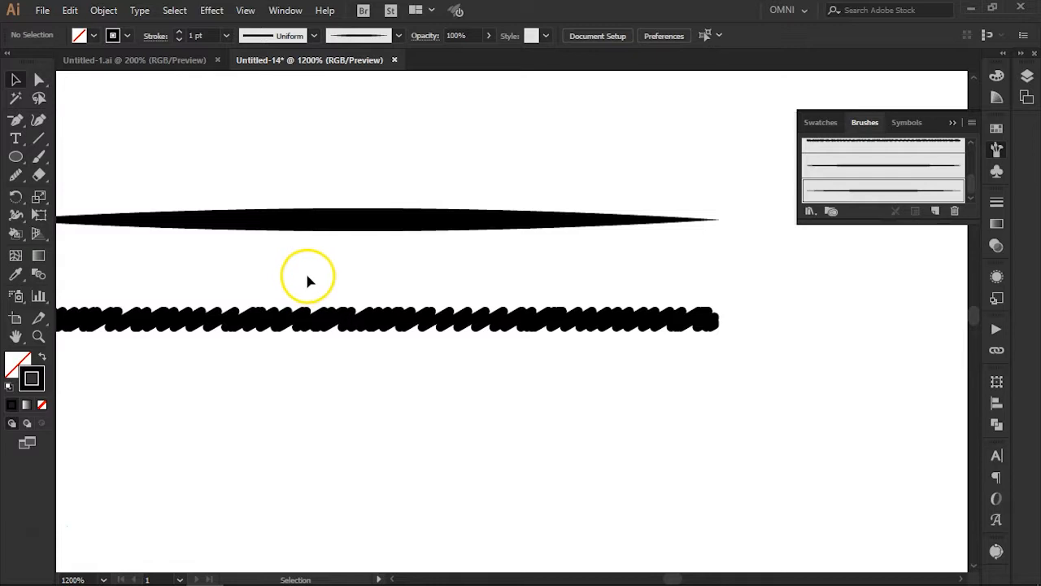
pyautogui.press('space')
pyautogui.moveTo(352, 271)
pyautogui.mouseDown()
pyautogui.moveTo(435, 290)
pyautogui.moveTo(489, 289)
pyautogui.mouseUp()
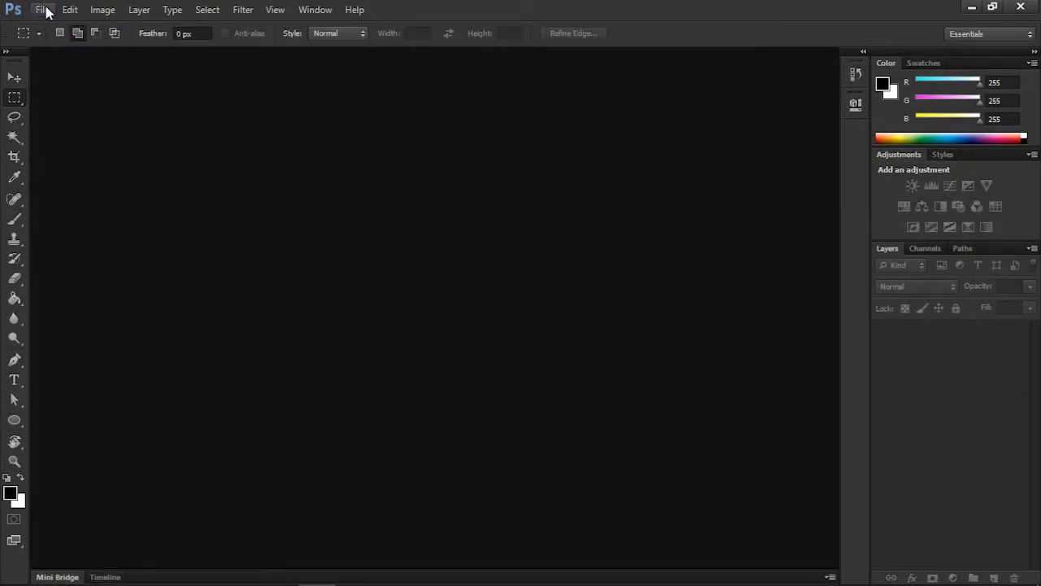
# Switch to Photoshop, create a new blank white document and add an empty layer above the background
pyautogui.click(46, 11)
pyautogui.click(50, 29)
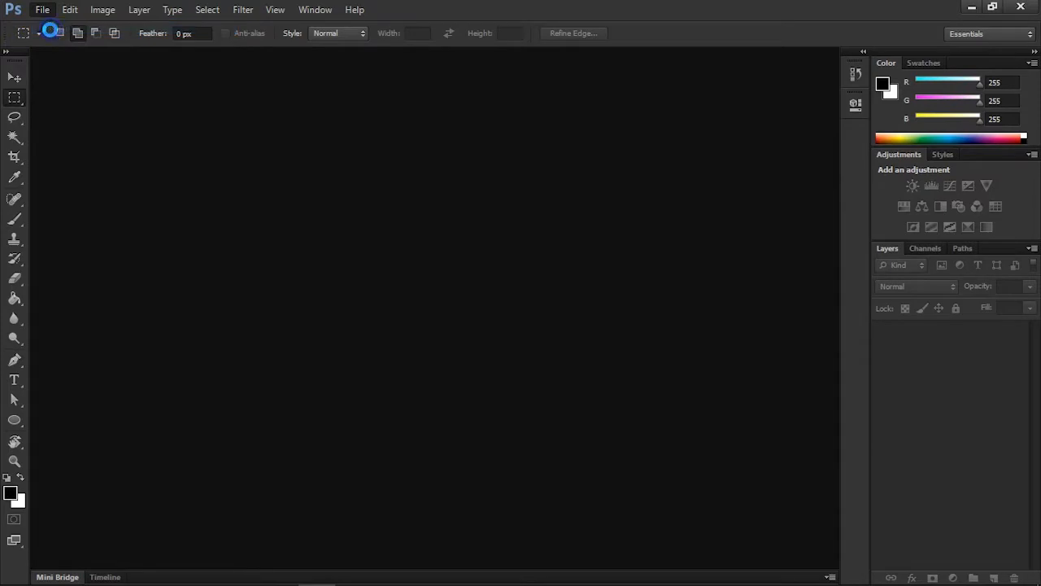
pyautogui.click(665, 137)
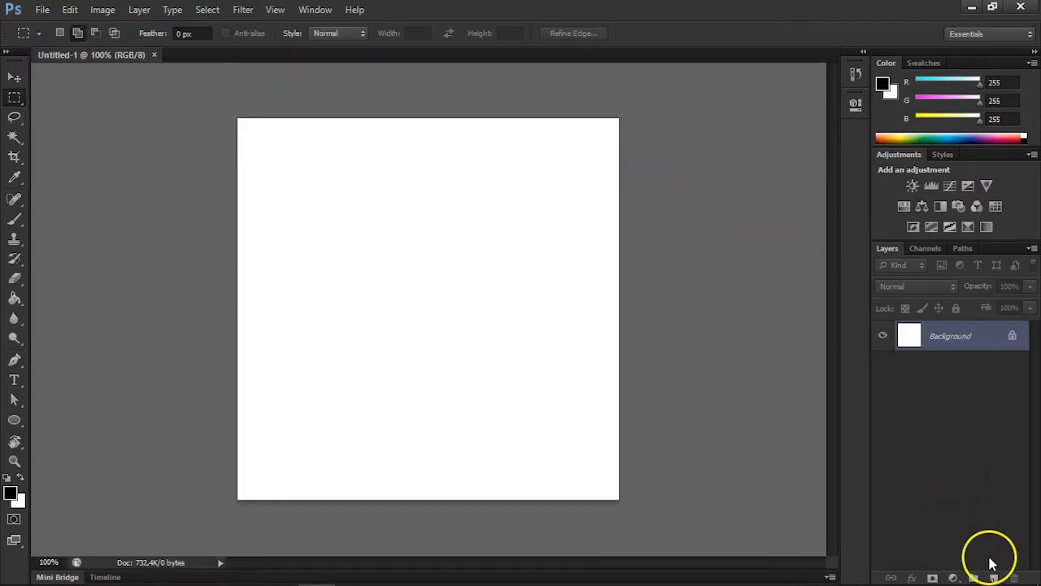
pyautogui.click(994, 577)
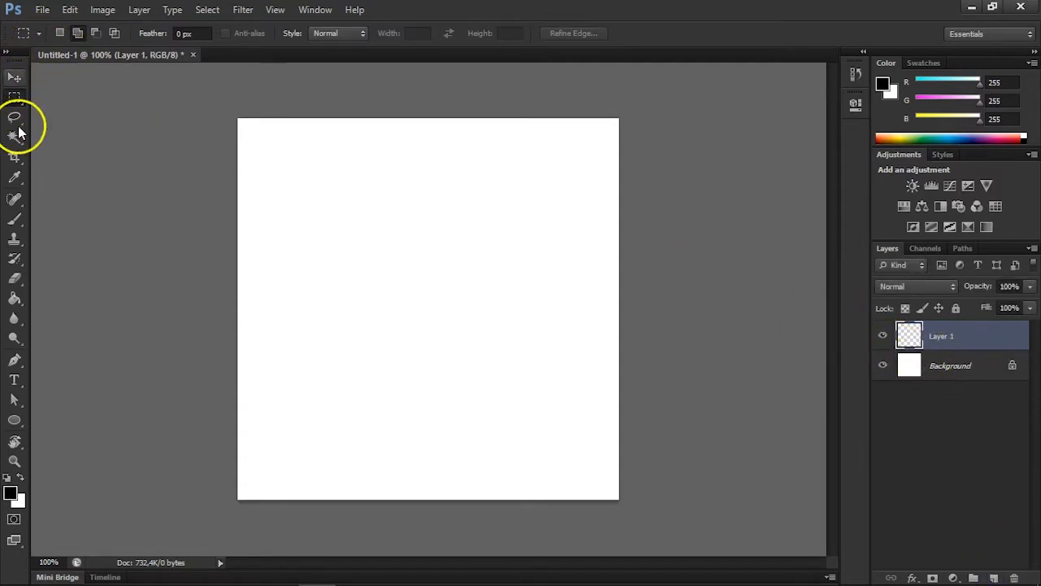
# Paint a short, perfectly straight horizontal black line in the canvas's upper half with the size 17 textured brush
pyautogui.click(14, 222)
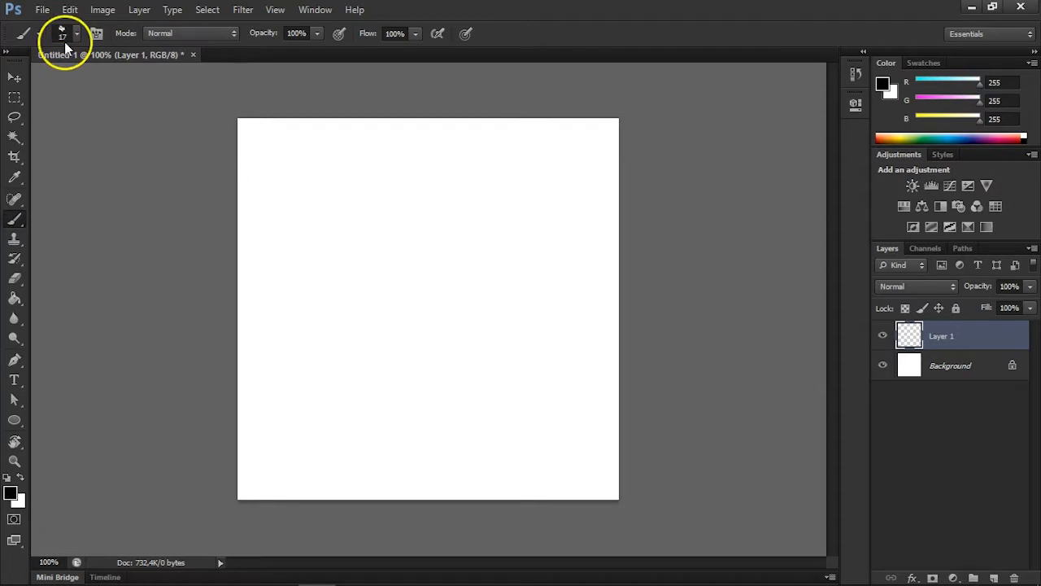
pyautogui.moveTo(335, 236); pyautogui.dragTo(472, 235)
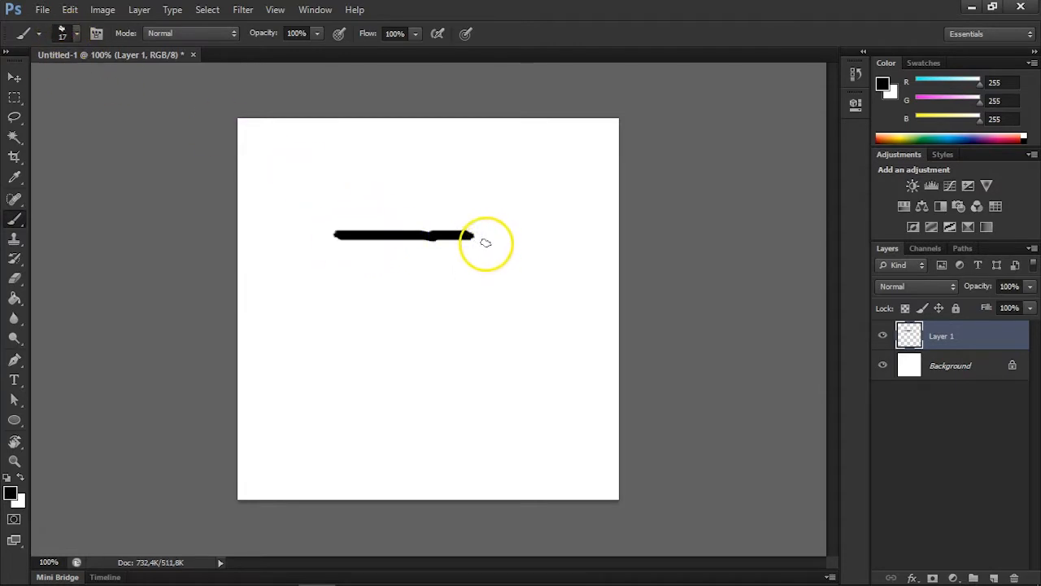
pyautogui.hotkey('ctrl', 'z')
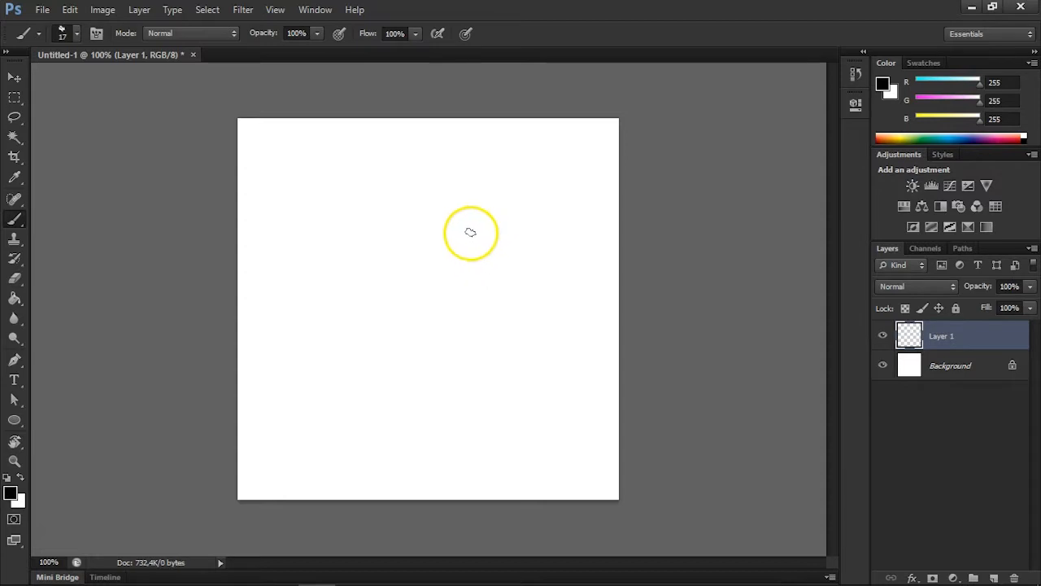
pyautogui.click(362, 216)
pyautogui.keyDown('shift'); pyautogui.click(463, 217); pyautogui.keyUp('shift')
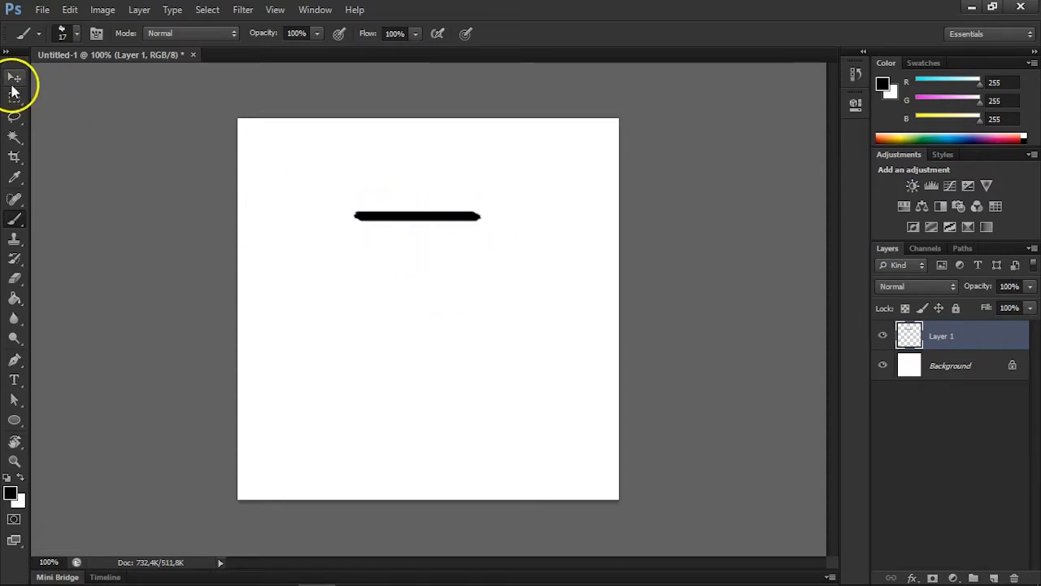
# Select the painted line closely with the Rectangular Marquee tool and copy it
pyautogui.click(14, 78)
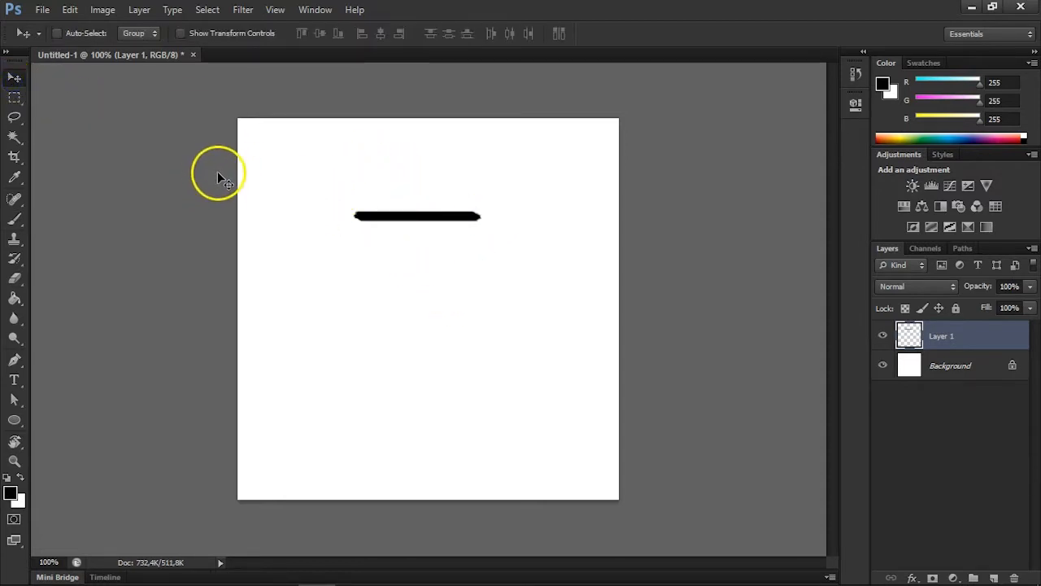
pyautogui.hotkey('ctrl', '+')
pyautogui.hotkey('ctrl', '+')
pyautogui.hotkey('ctrl', '+')
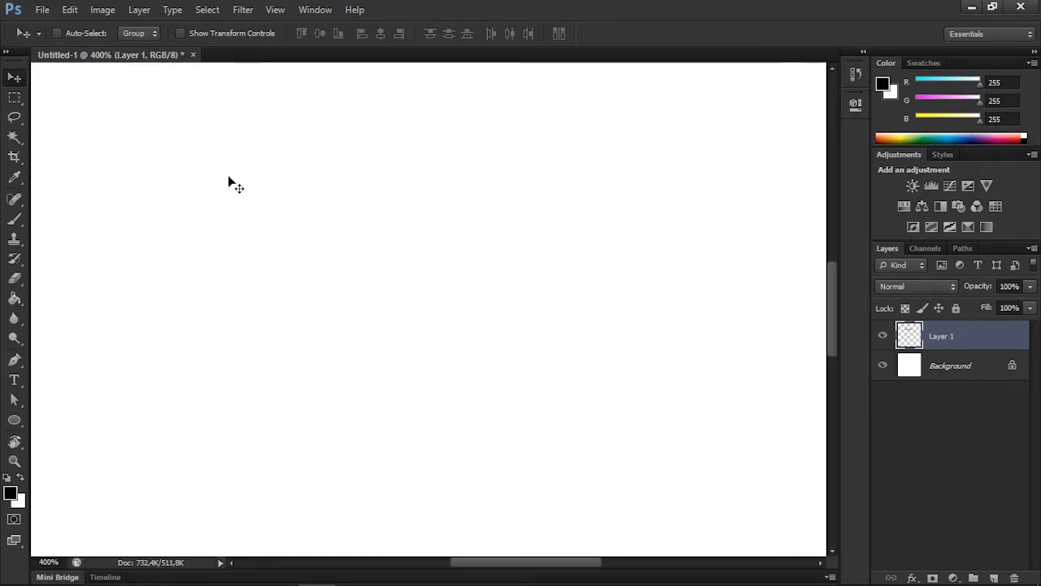
pyautogui.moveTo(412, 176); pyautogui.dragTo(441, 388)
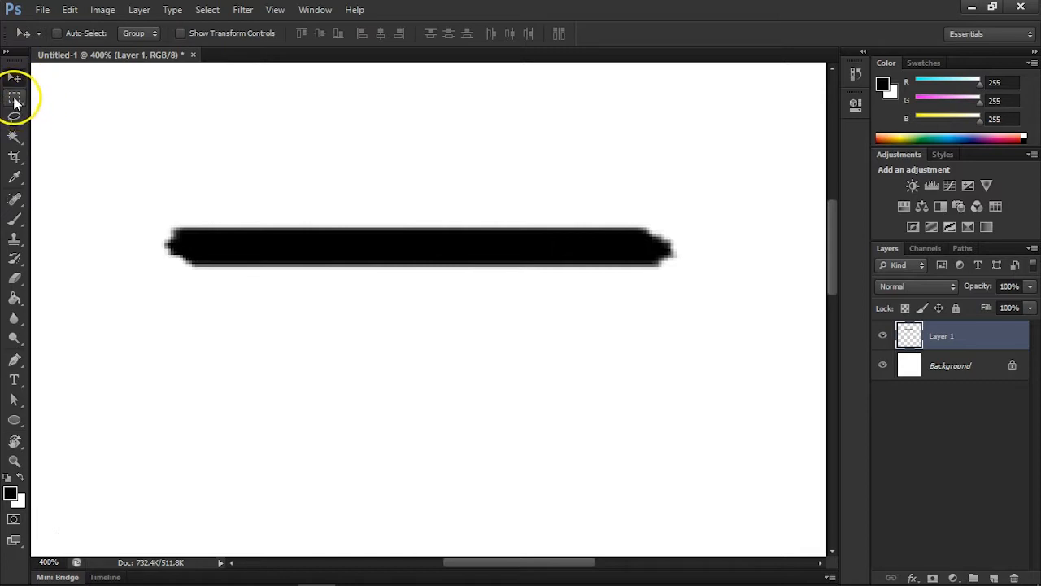
pyautogui.click(14, 98)
pyautogui.moveTo(147, 216)
pyautogui.mouseDown()
pyautogui.moveTo(713, 318)
pyautogui.moveTo(694, 278)
pyautogui.mouseUp()
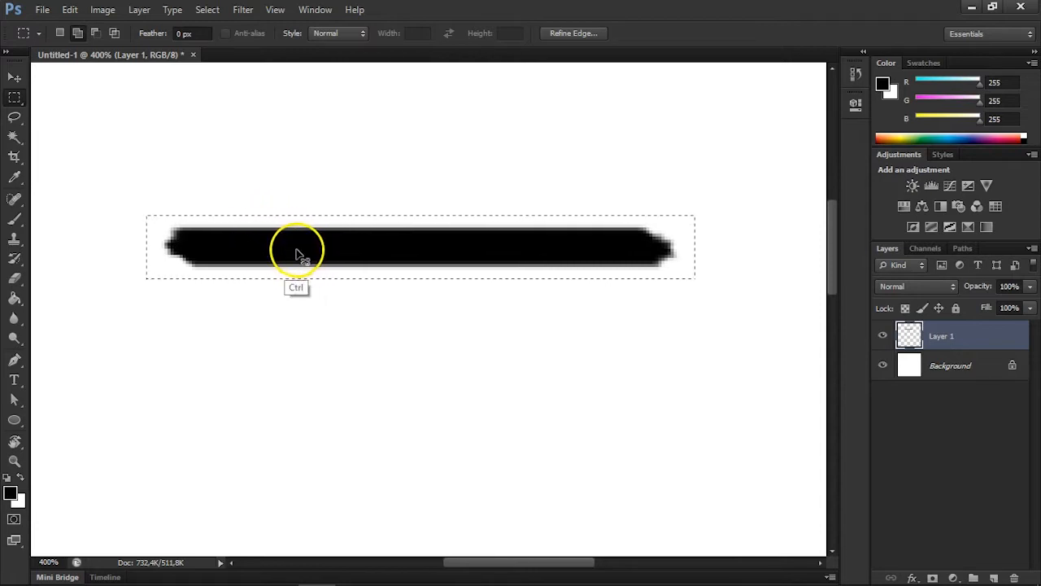
# Switch back to Illustrator, paste the copied brush line, place it below the scribbled bar and select it
pyautogui.hotkey('alt', 'Tab')
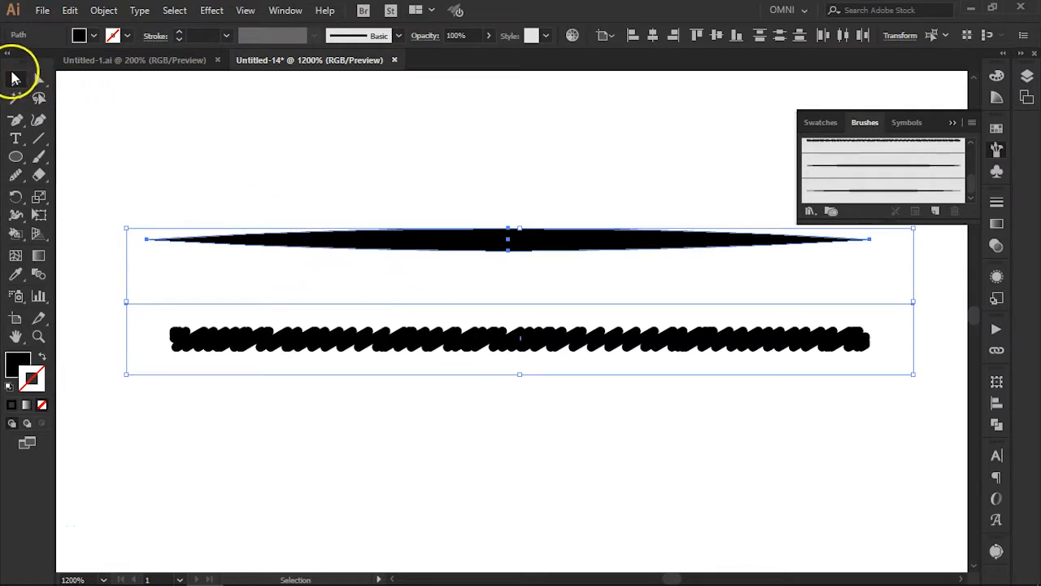
pyautogui.click(166, 135)
pyautogui.hotkey('ctrl', 'v')
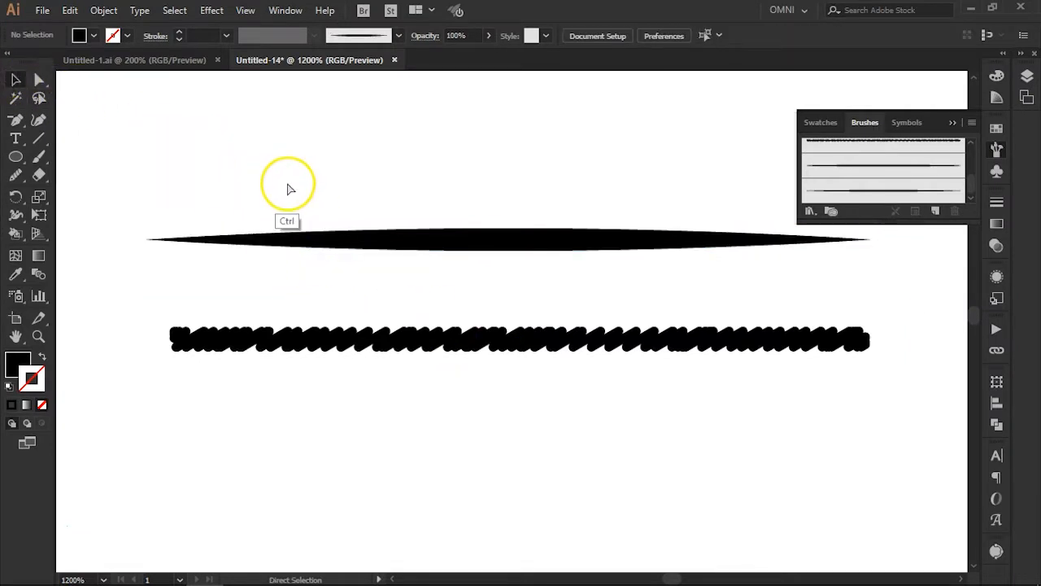
pyautogui.moveTo(610, 330); pyautogui.dragTo(603, 432)
pyautogui.click(639, 292)
pyautogui.click(629, 419)
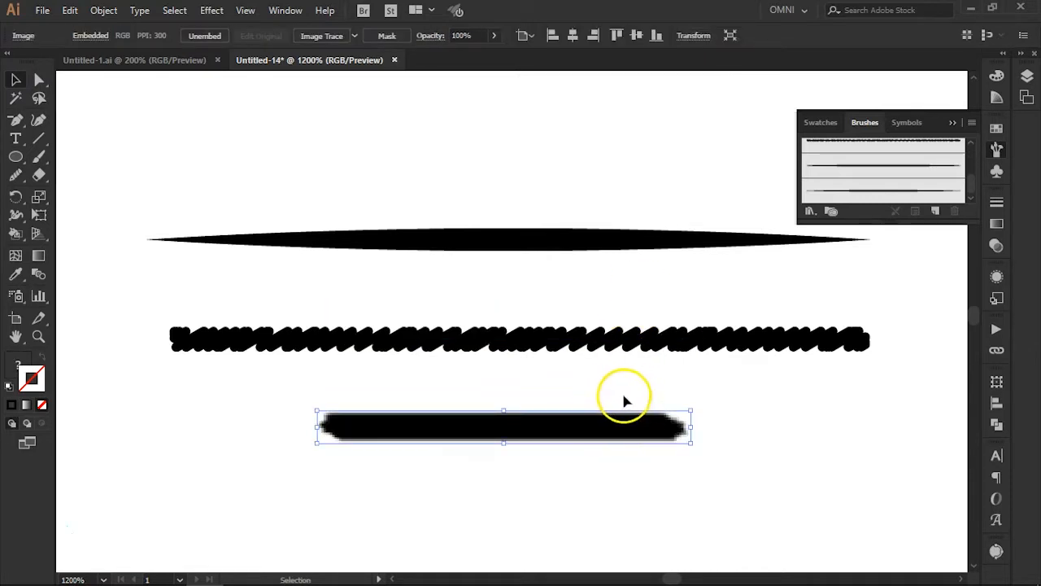
# Vectorize the pasted brush-line image using Image Trace with the default preset
pyautogui.hotkey('ctrl', '=')
pyautogui.hotkey('ctrl', '=')
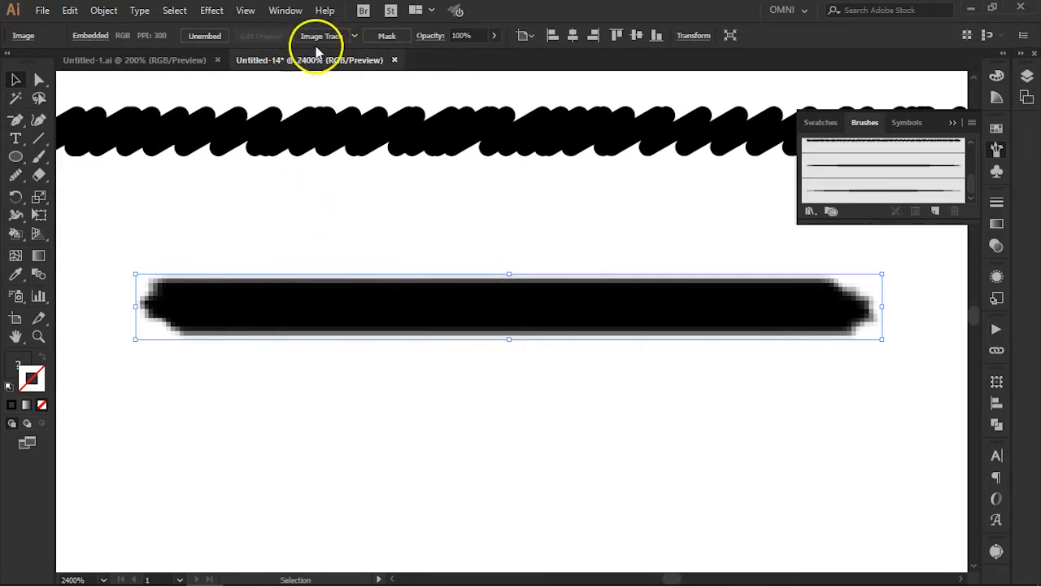
pyautogui.click(318, 37)
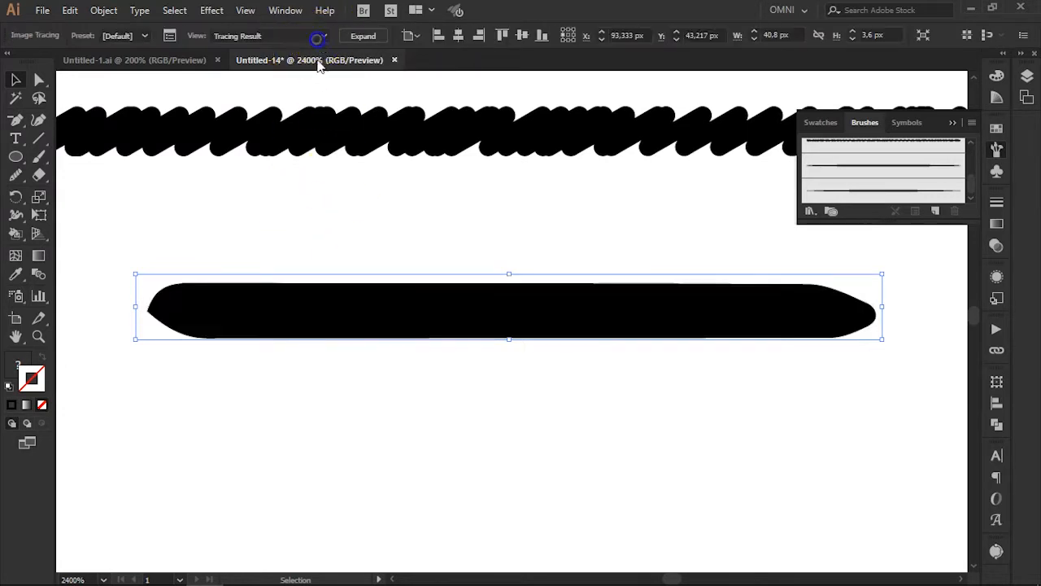
# Set the image tracing's threshold to 165 and its paths to 100%, keeping the black and white mode
pyautogui.click(168, 36)
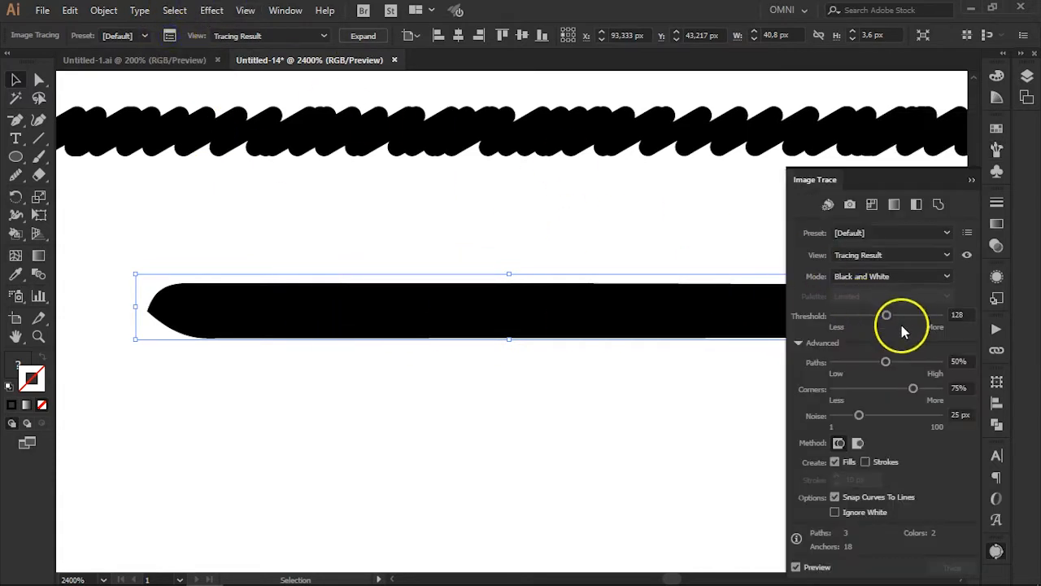
pyautogui.click(959, 314)
pyautogui.write('138')
pyautogui.press('Return')
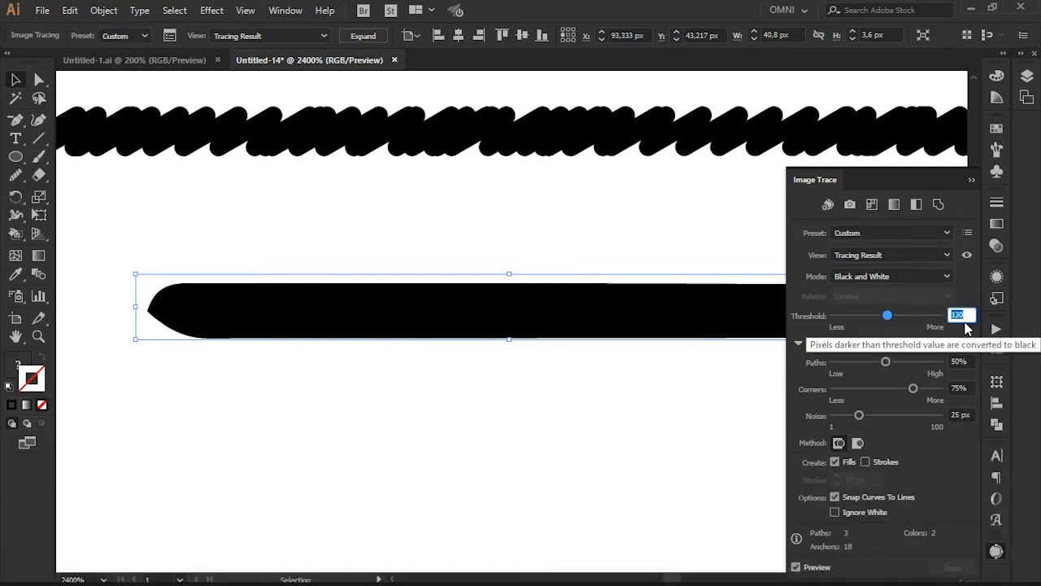
pyautogui.write('164')
pyautogui.press('Return')
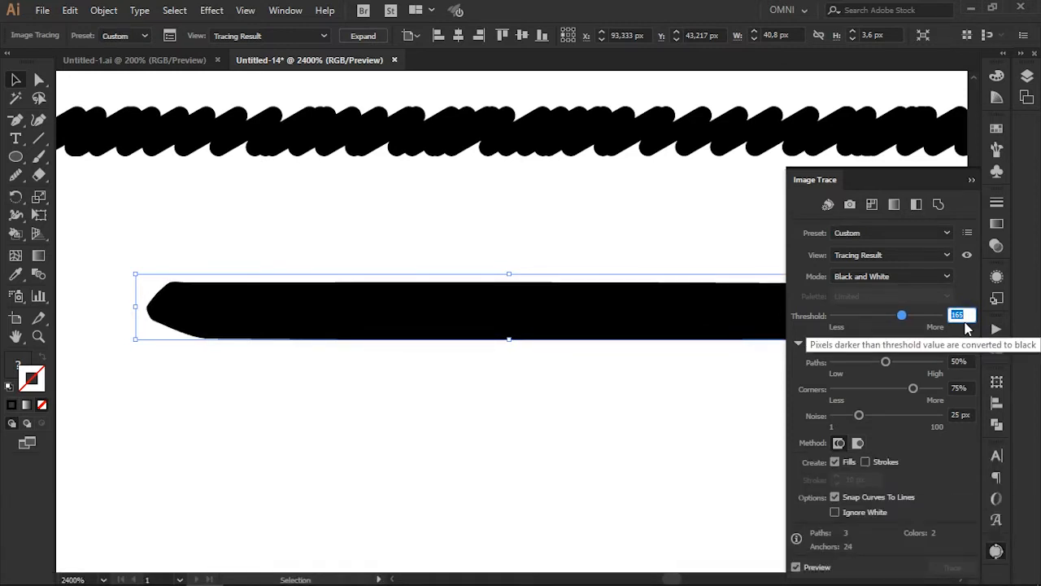
pyautogui.click(959, 361)
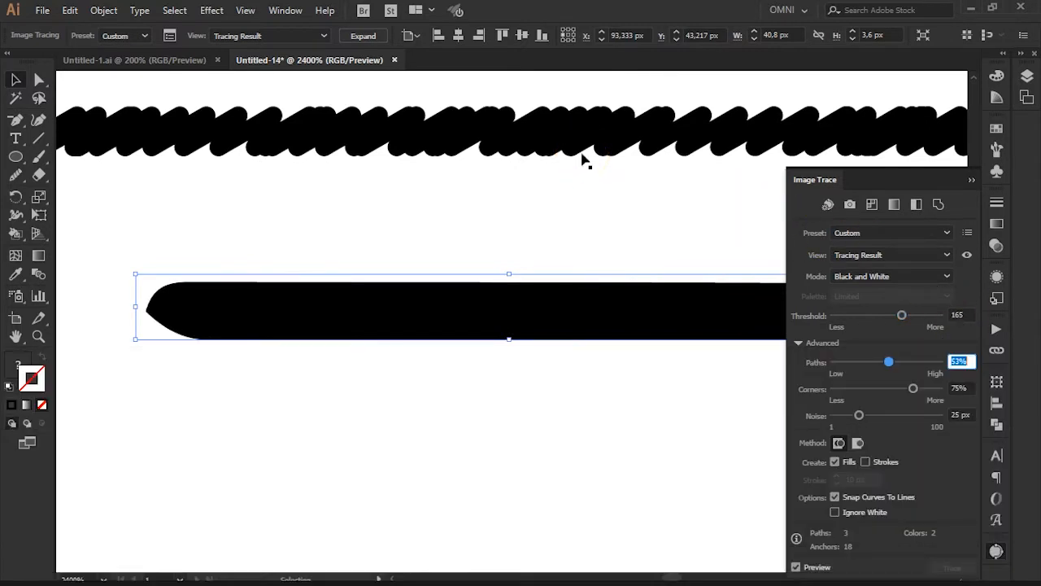
pyautogui.hotkey('shift', 'Up')
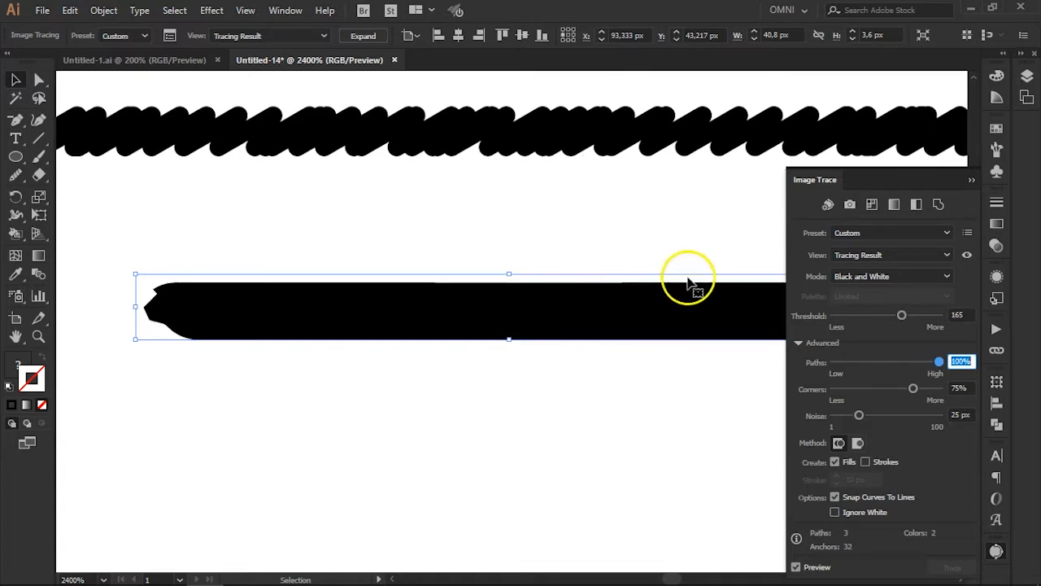
pyautogui.click(971, 179)
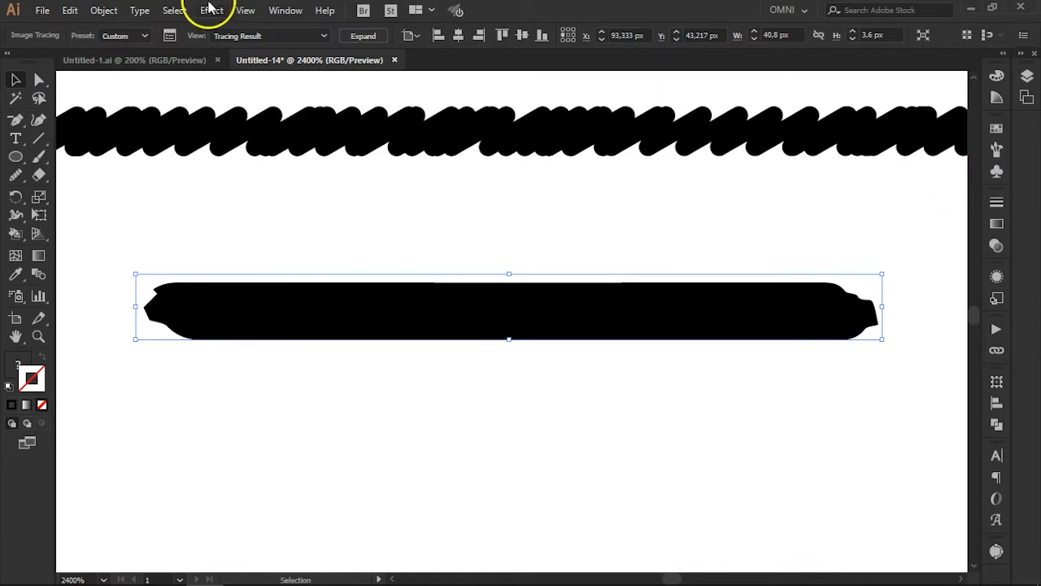
# Enable Snap Curves To Lines and Ignore White for the brush-line tracing and expand it into paths
pyautogui.click(169, 36)
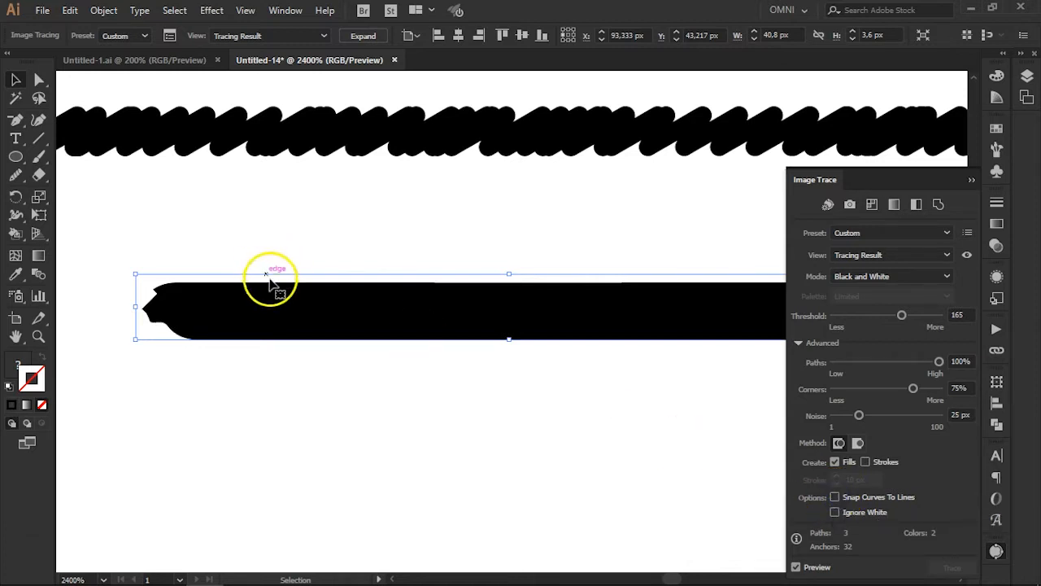
pyautogui.click(835, 512)
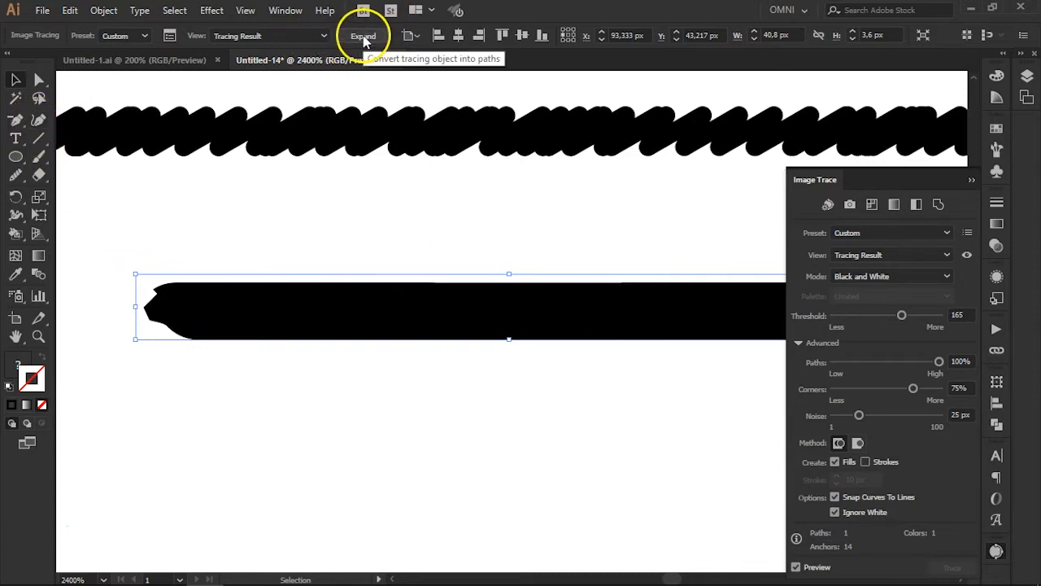
pyautogui.click(366, 35)
pyautogui.click(354, 262)
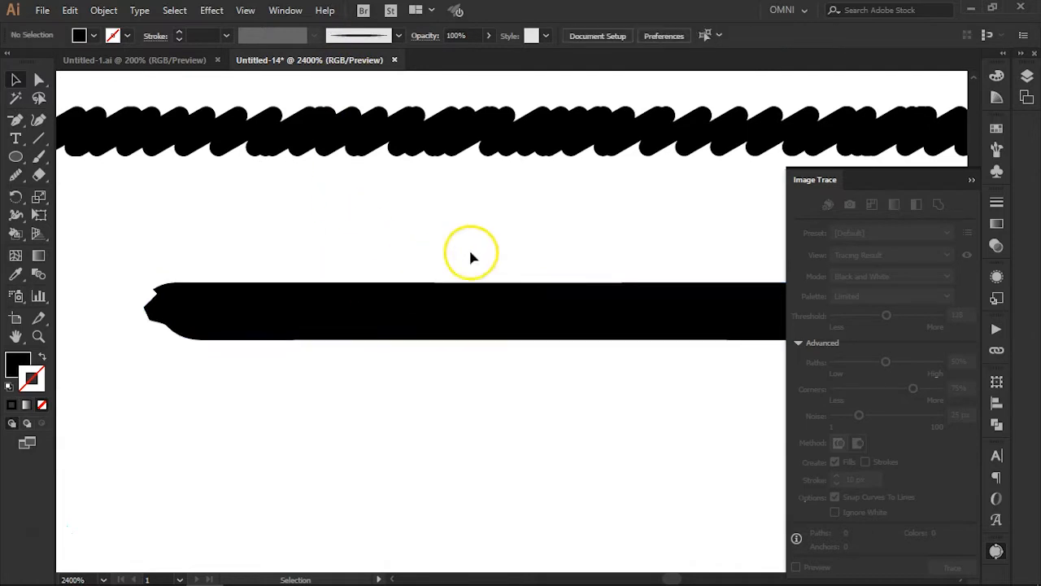
pyautogui.click(971, 179)
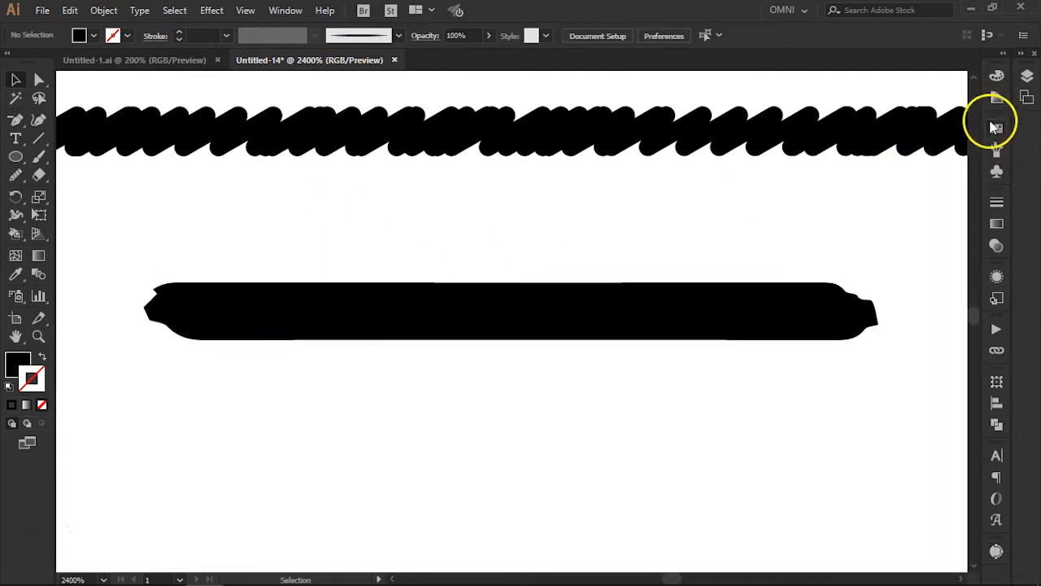
# Add the expanded brush-line shape to the document's brushes as a new art brush
pyautogui.click(744, 294)
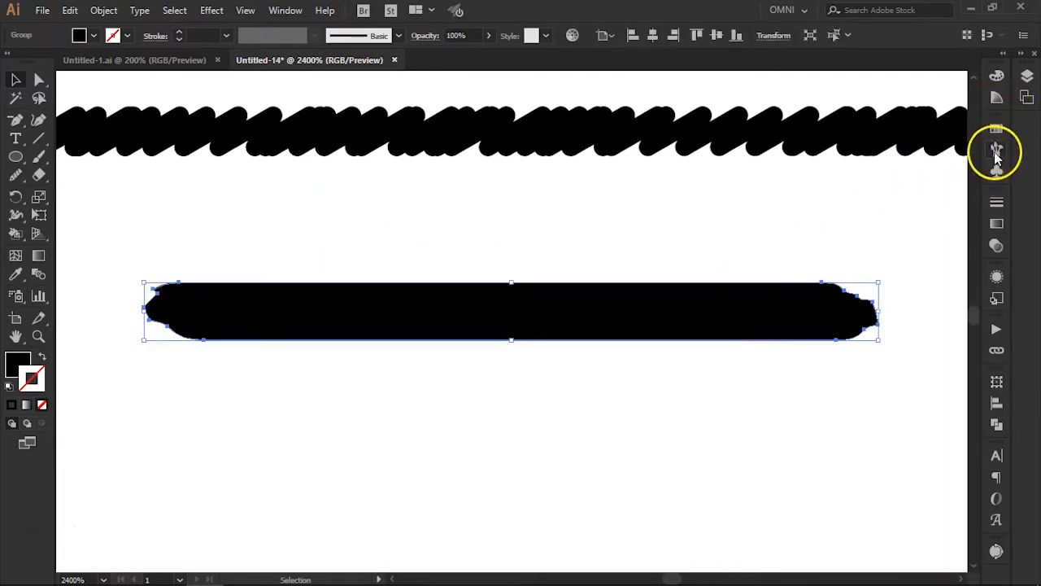
pyautogui.click(996, 148)
pyautogui.moveTo(681, 296); pyautogui.dragTo(854, 198)
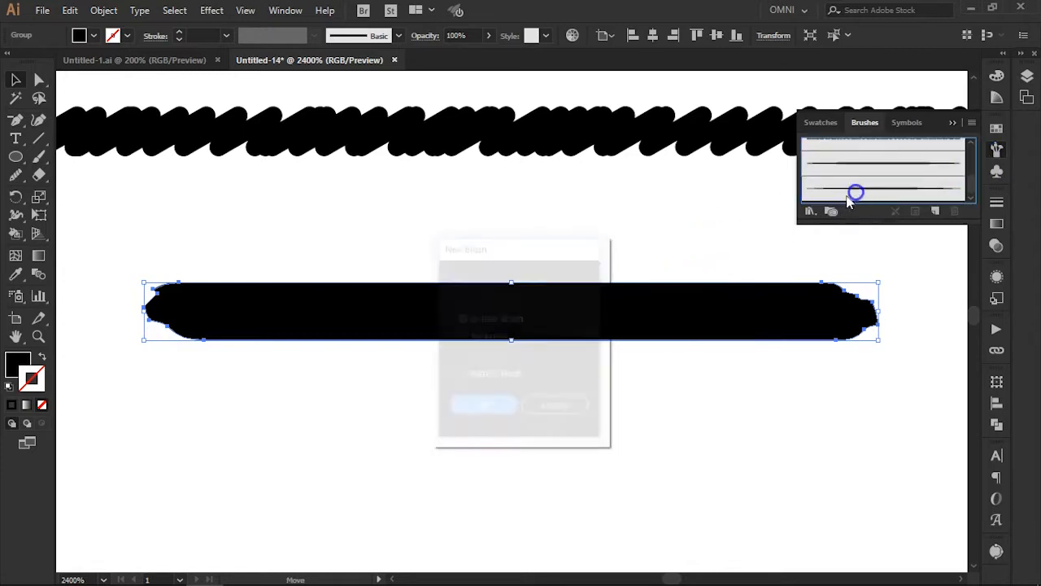
pyautogui.click(473, 338)
pyautogui.click(480, 411)
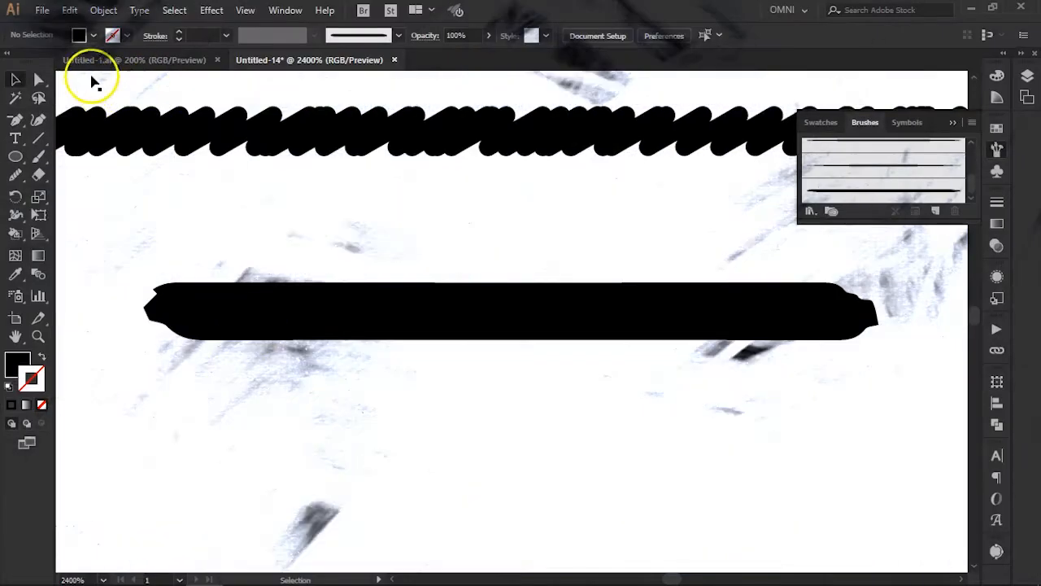
# Create a new 500 x 500 px RGB document and look through its default brushes
pyautogui.click(42, 10)
pyautogui.click(62, 27)
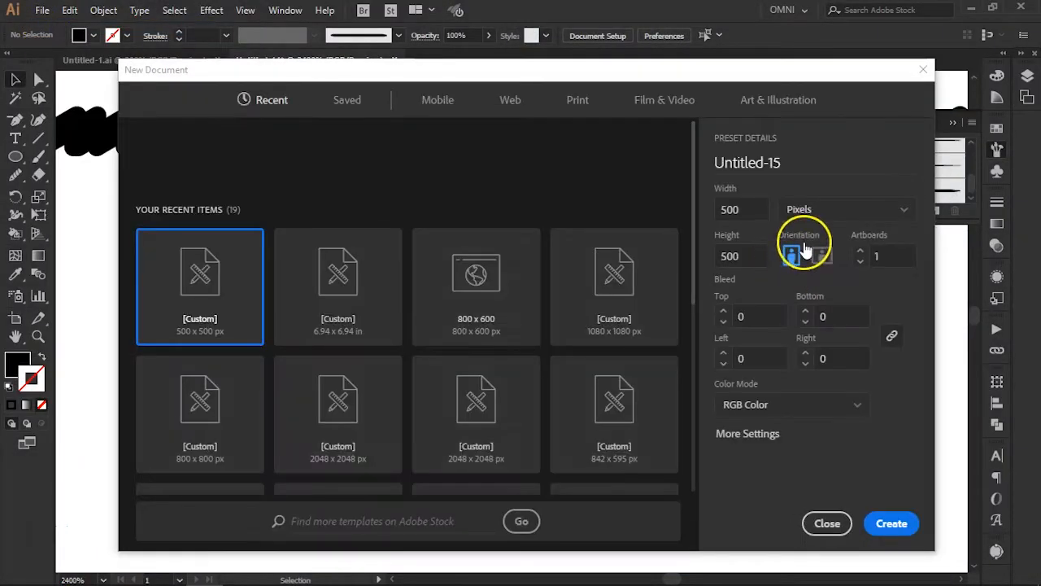
pyautogui.click(891, 523)
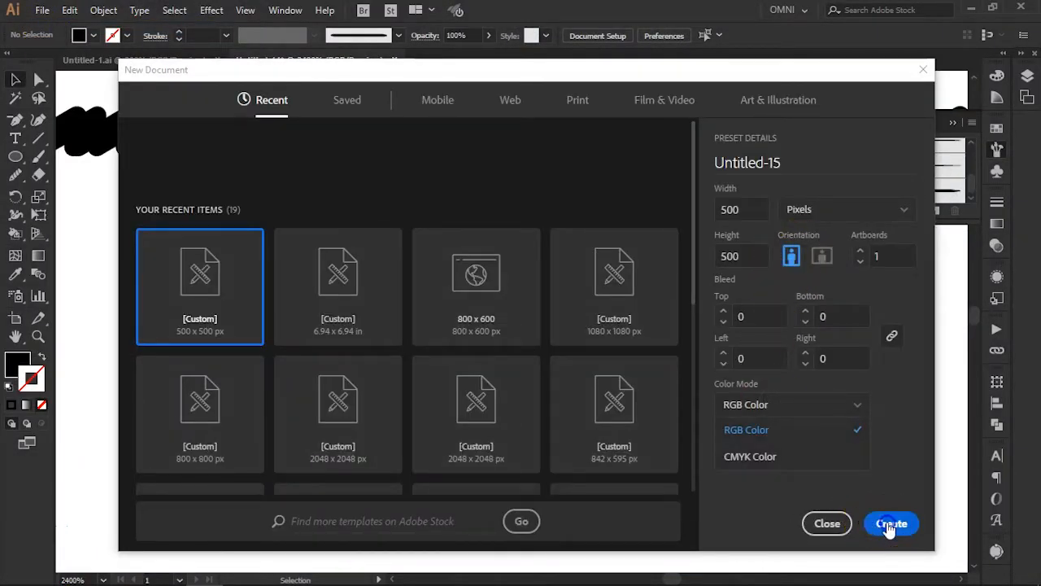
pyautogui.moveTo(971, 159)
pyautogui.mouseDown()
pyautogui.moveTo(956, 203)
pyautogui.moveTo(973, 166)
pyautogui.mouseUp()
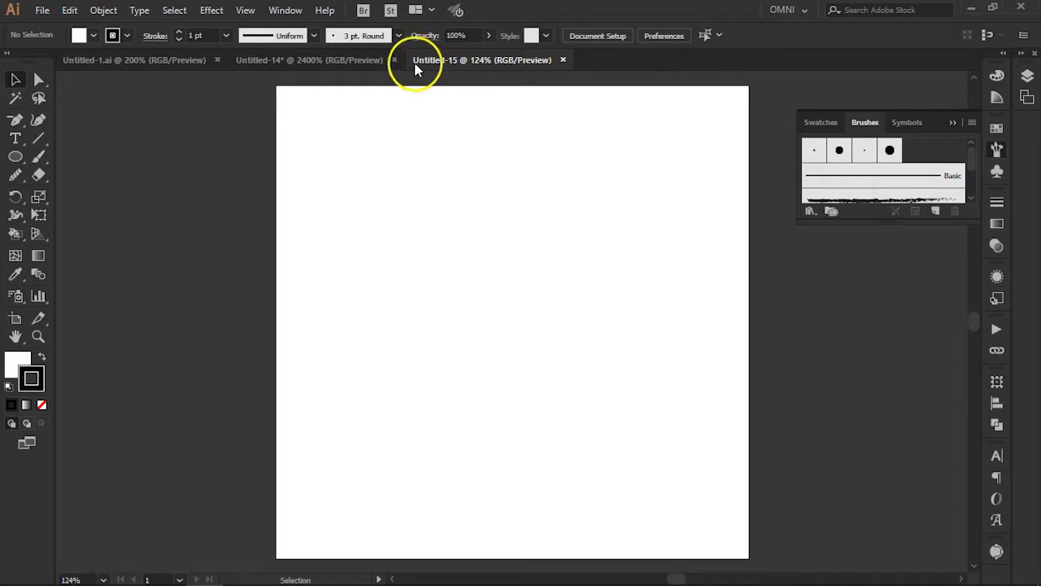
# Return to the custom-brush document and save it as Untitled-14 in Documentos, in Adobe Illustrator format with the Illustrator CC version
pyautogui.click(325, 58)
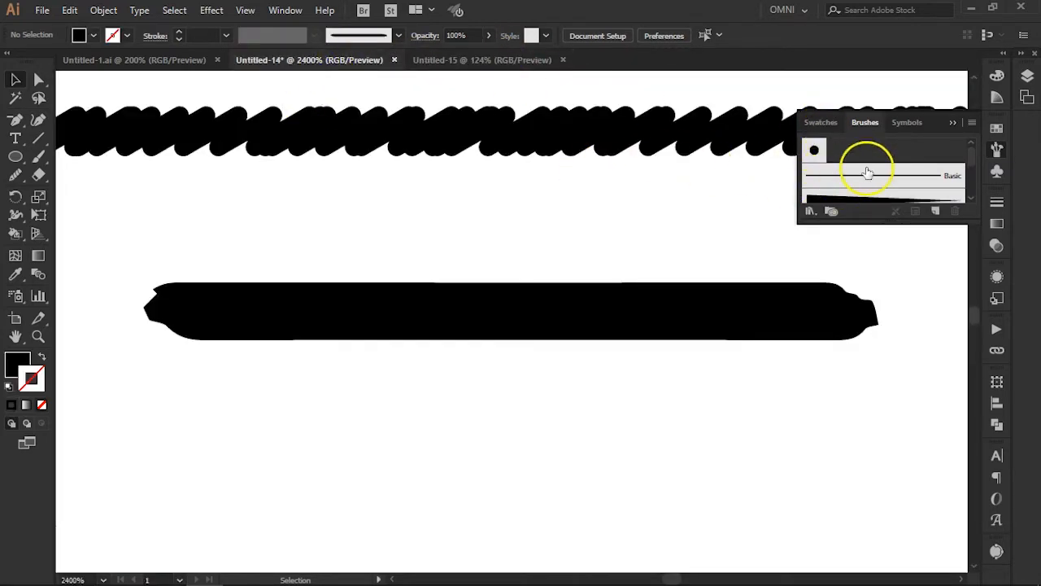
pyautogui.moveTo(976, 156)
pyautogui.mouseDown()
pyautogui.moveTo(960, 182)
pyautogui.moveTo(970, 162)
pyautogui.mouseUp()
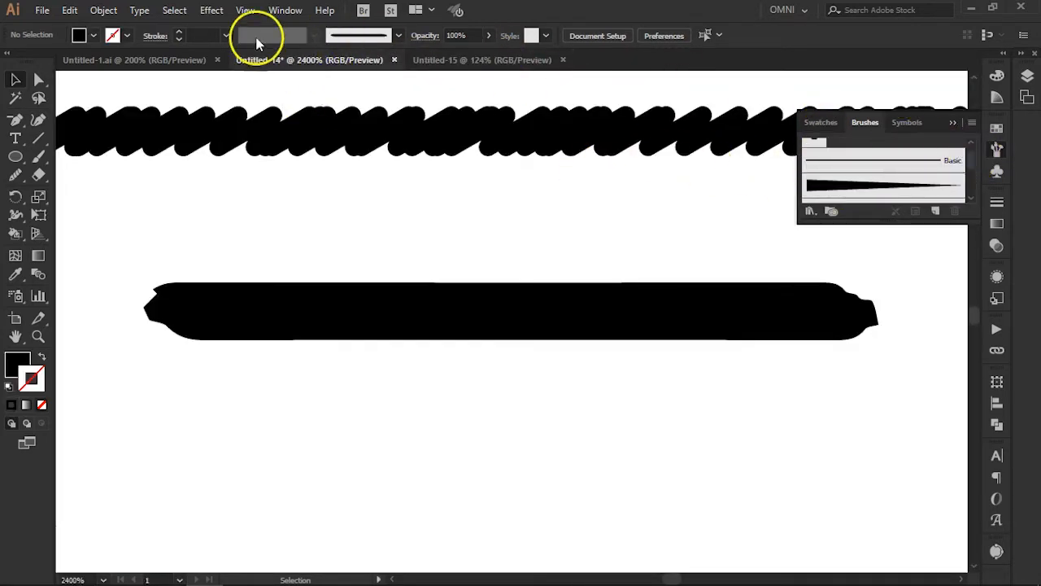
pyautogui.click(43, 11)
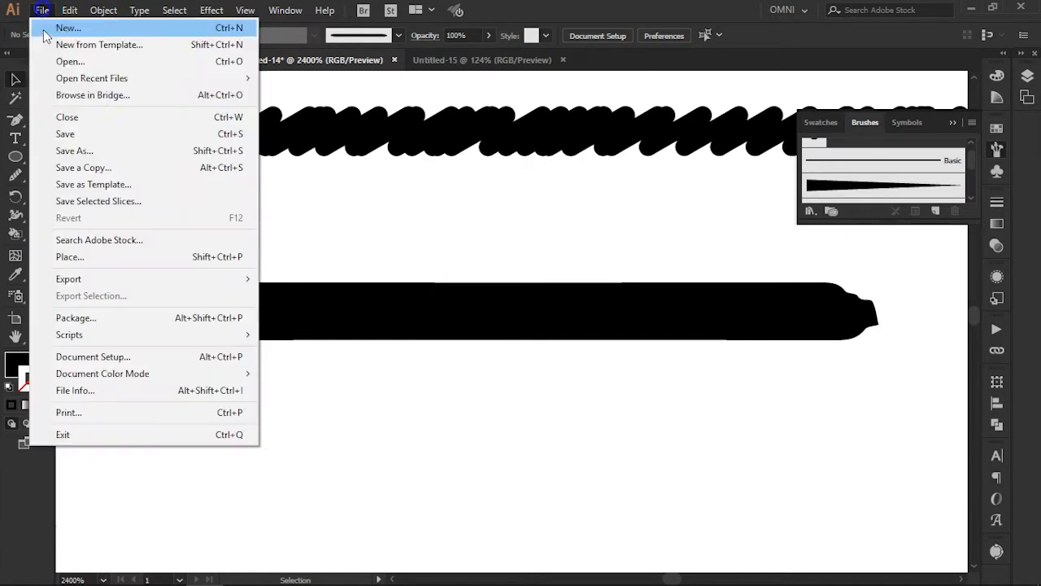
pyautogui.click(101, 152)
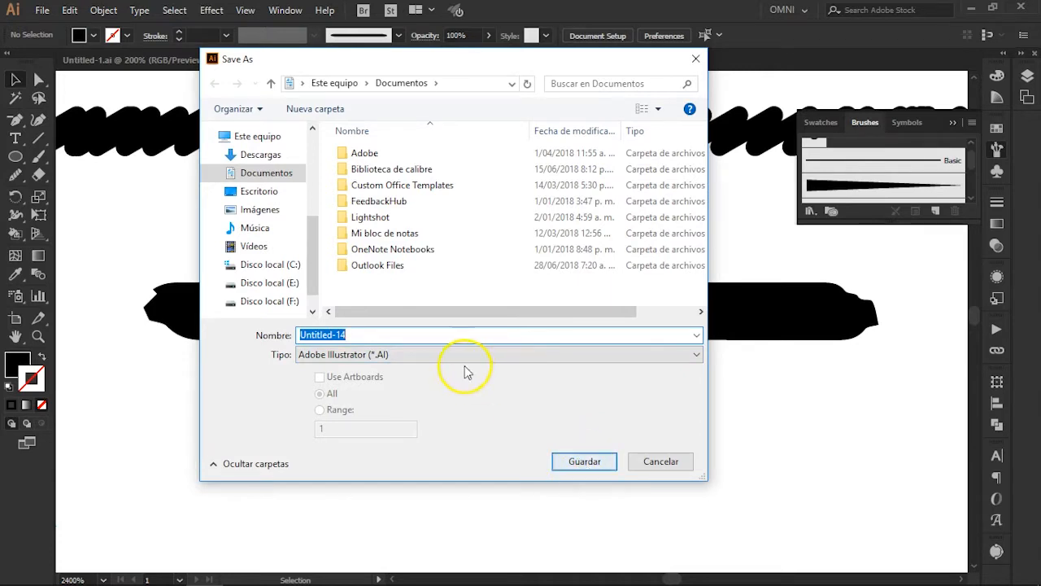
pyautogui.click(585, 462)
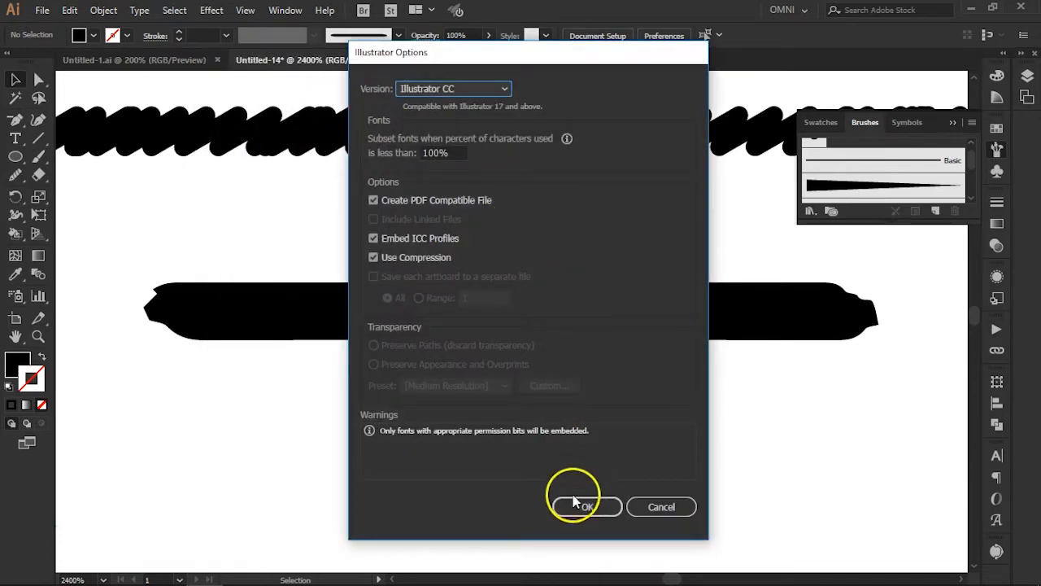
pyautogui.click(588, 501)
# In the Untitled-15 document, load the saved Untitled-14 file from Documentos as a brush library
pyautogui.click(448, 61)
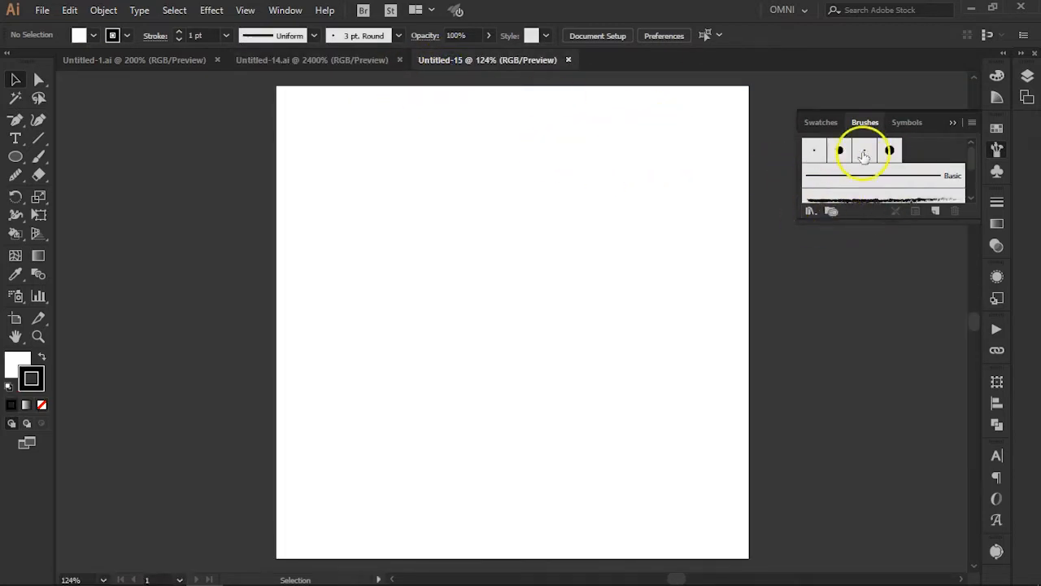
pyautogui.click(281, 10)
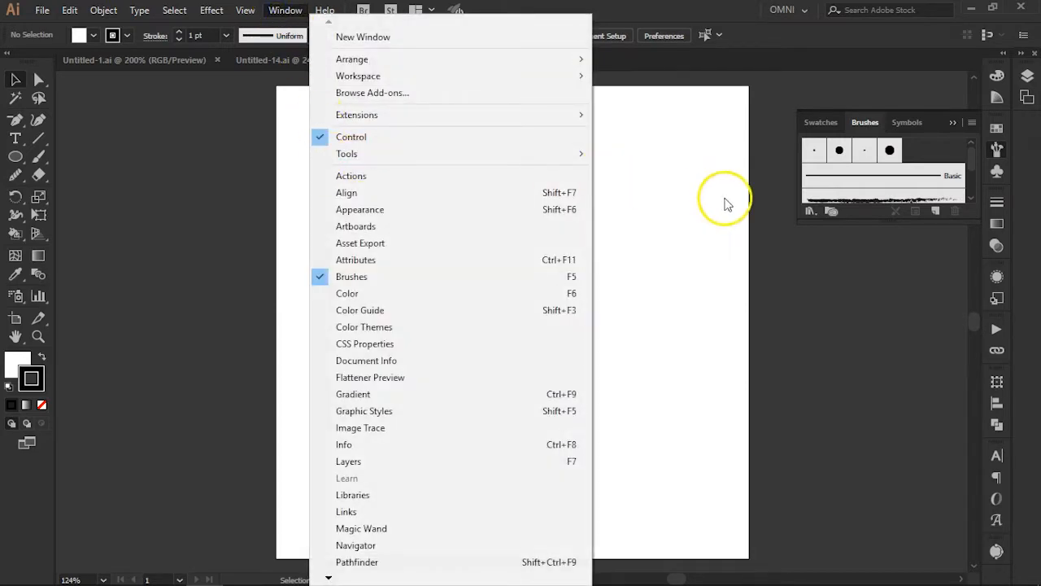
pyautogui.click(713, 7)
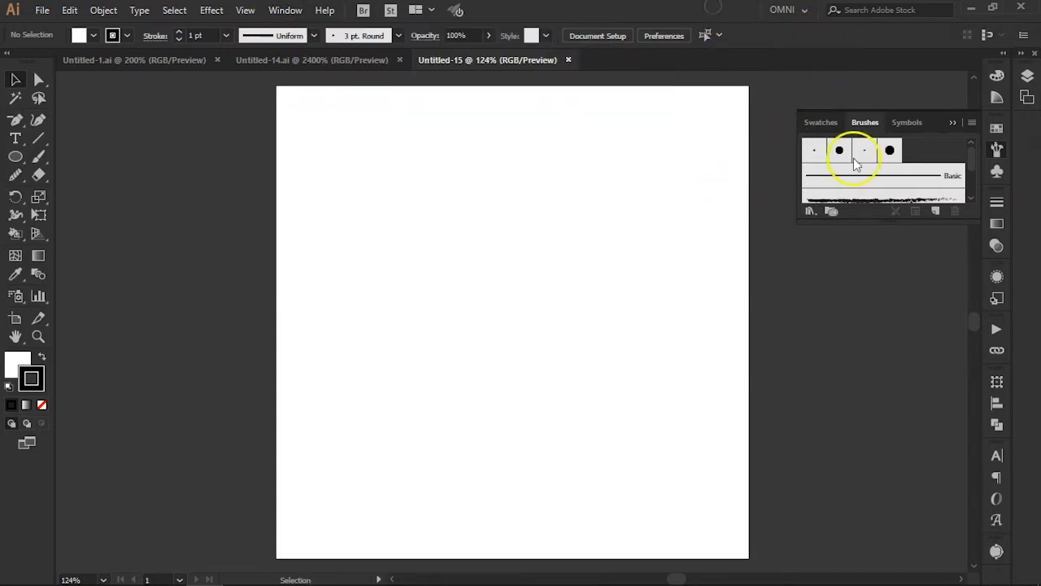
pyautogui.click(811, 212)
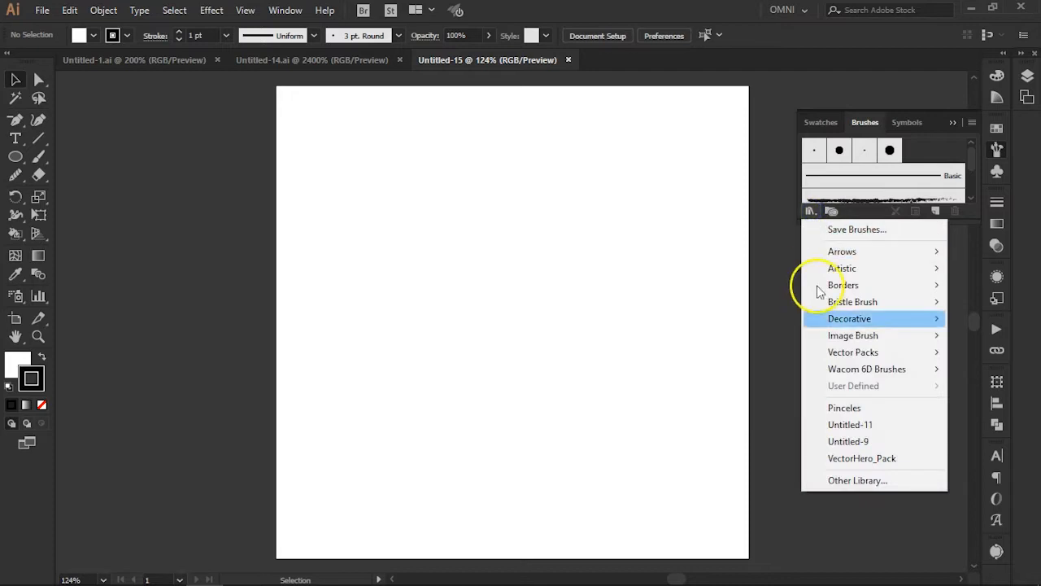
pyautogui.click(841, 483)
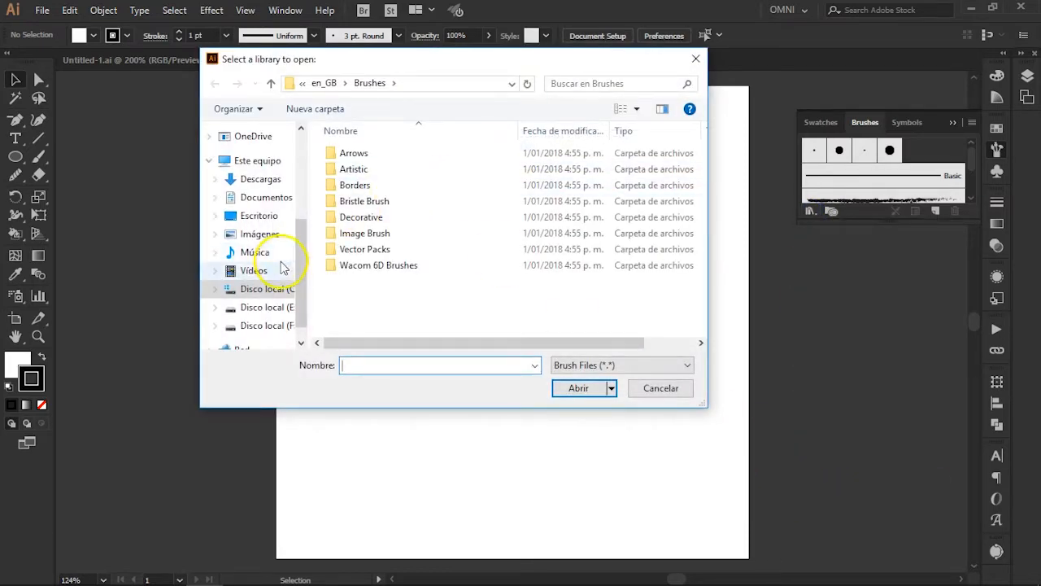
pyautogui.click(266, 200)
pyautogui.doubleClick(379, 281)
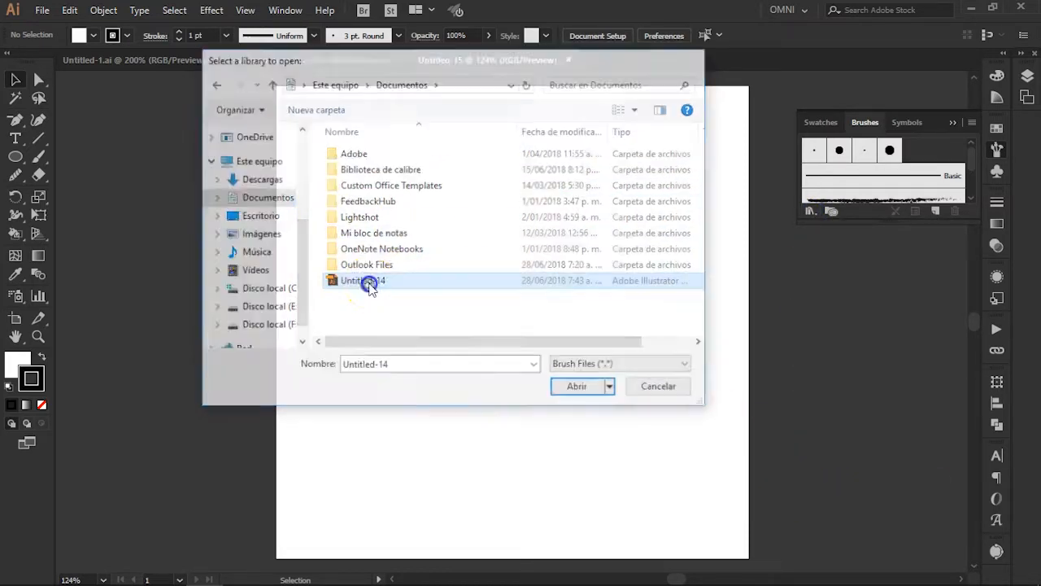
# Add both wedge brushes from the Untitled-14 library to the new document's brushes
pyautogui.click(919, 305)
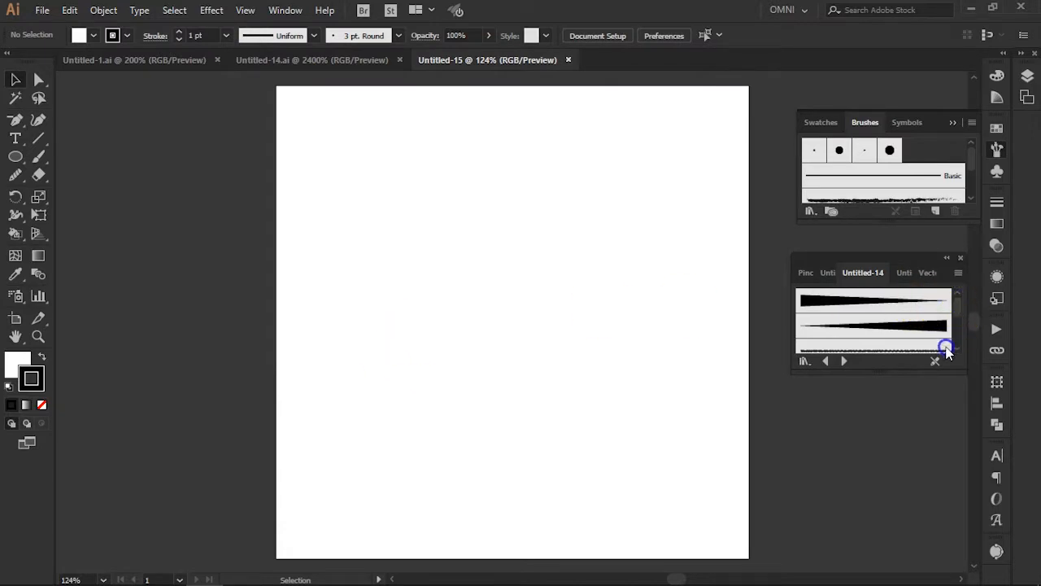
pyautogui.moveTo(957, 316)
pyautogui.mouseDown()
pyautogui.moveTo(954, 339)
pyautogui.moveTo(958, 296)
pyautogui.mouseUp()
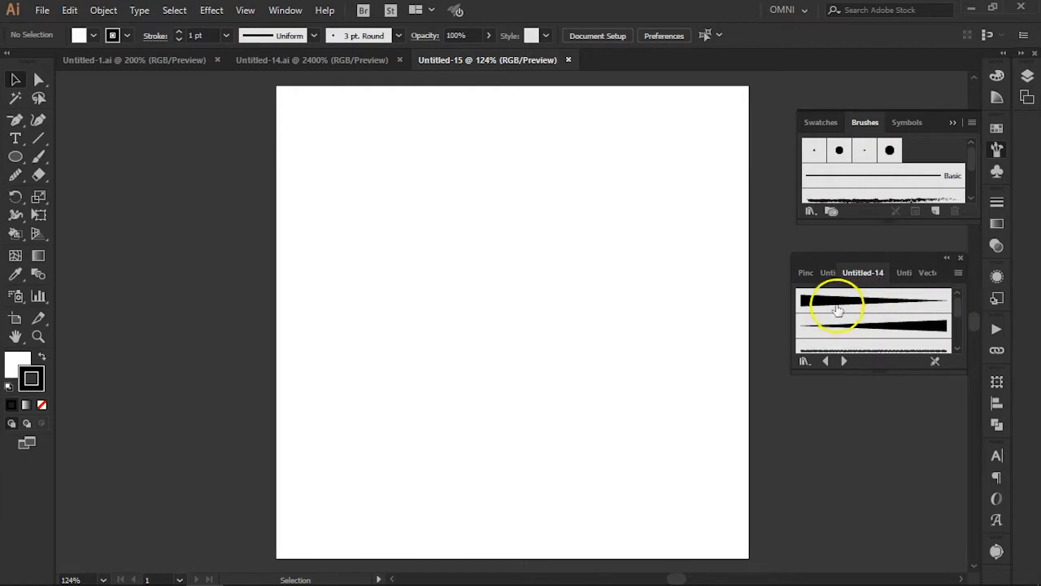
pyautogui.click(838, 306)
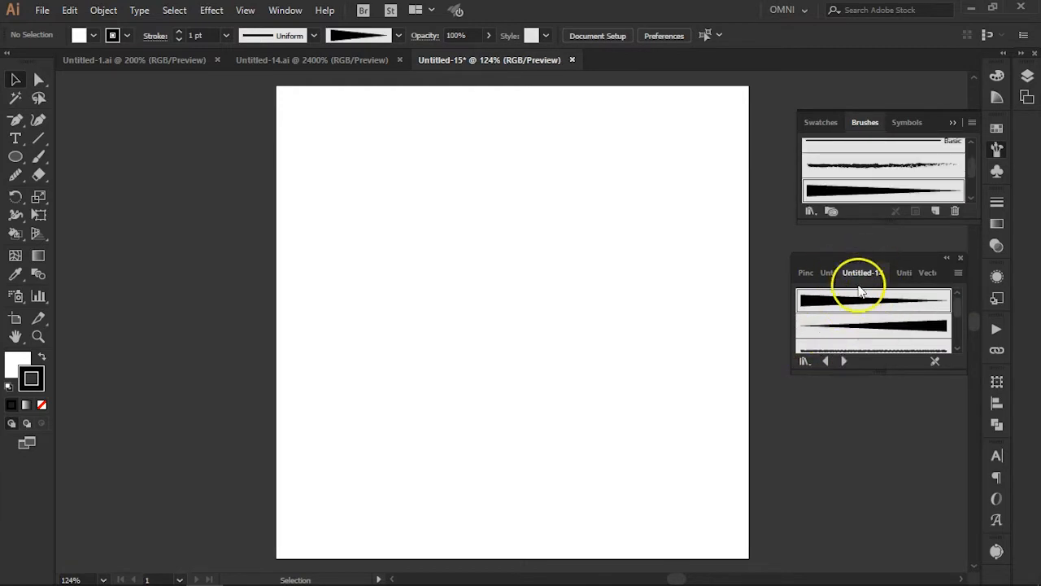
pyautogui.click(864, 327)
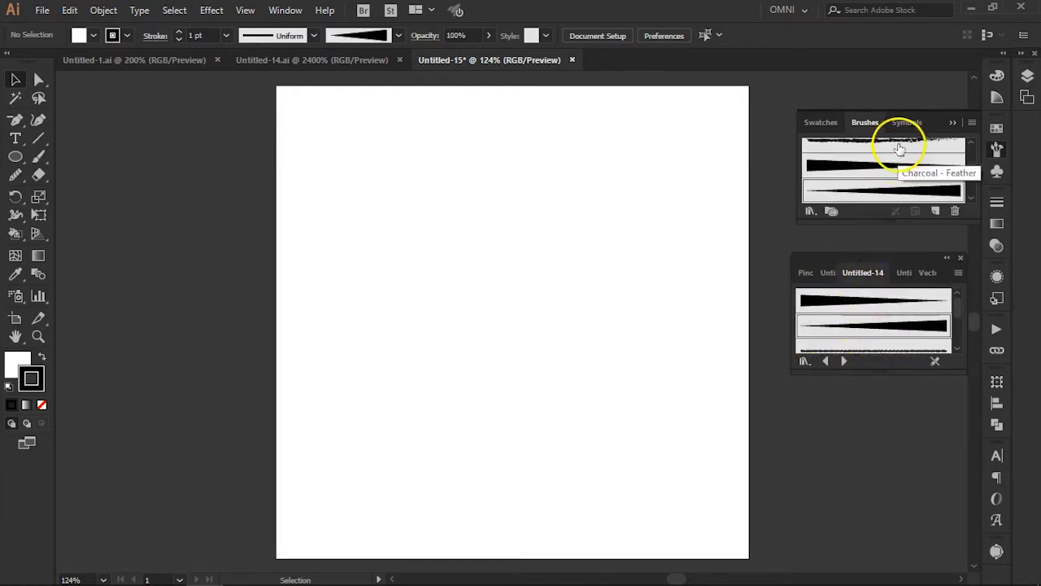
pyautogui.moveTo(971, 170)
pyautogui.mouseDown()
pyautogui.moveTo(973, 149)
pyautogui.moveTo(966, 189)
pyautogui.moveTo(971, 158)
pyautogui.moveTo(971, 174)
pyautogui.mouseUp()
# Pick the first wedge brush and inspect its art brush options without changing them
pyautogui.click(842, 301)
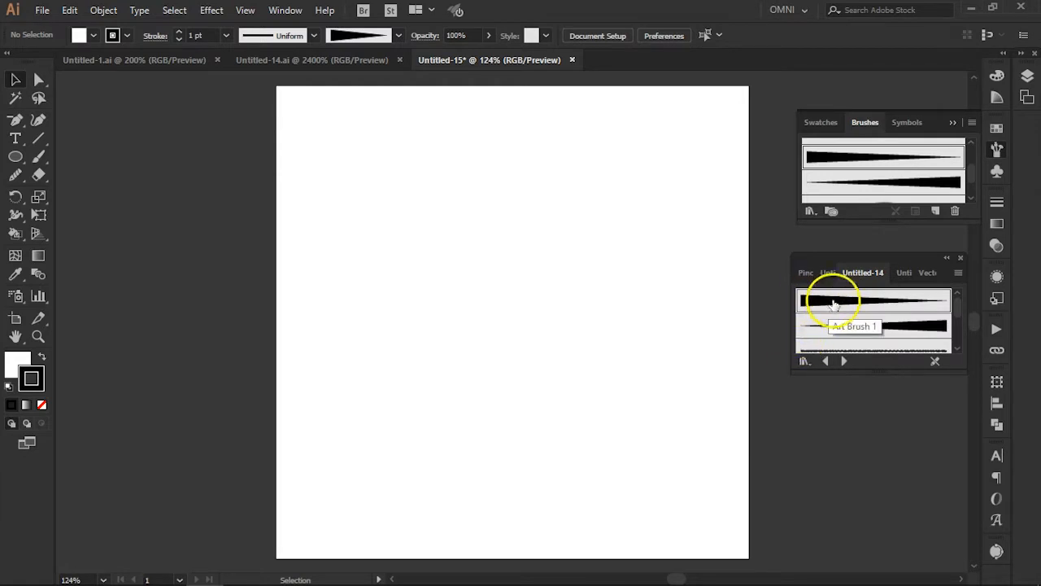
pyautogui.click(838, 306)
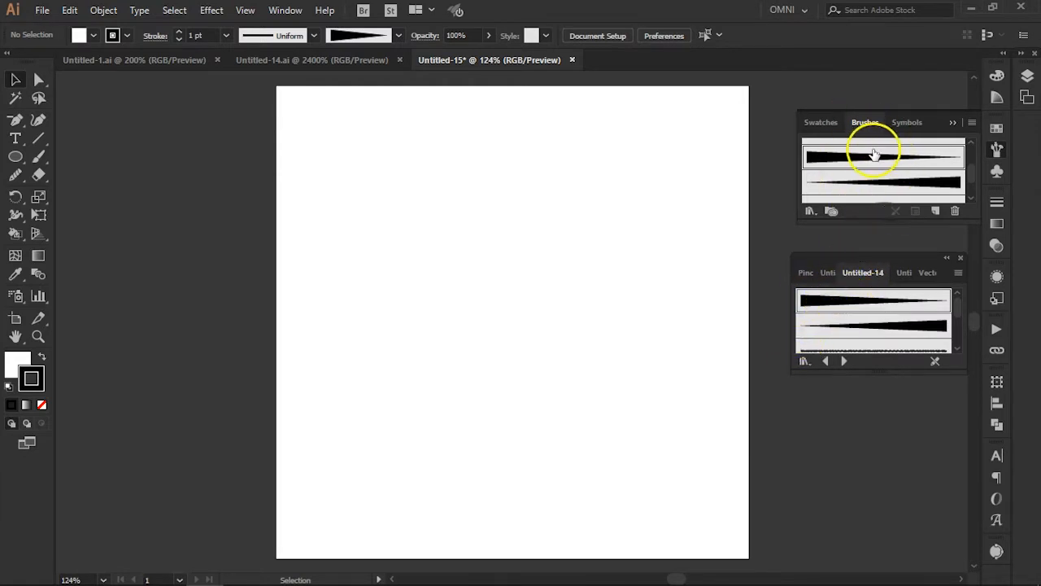
pyautogui.doubleClick(866, 158)
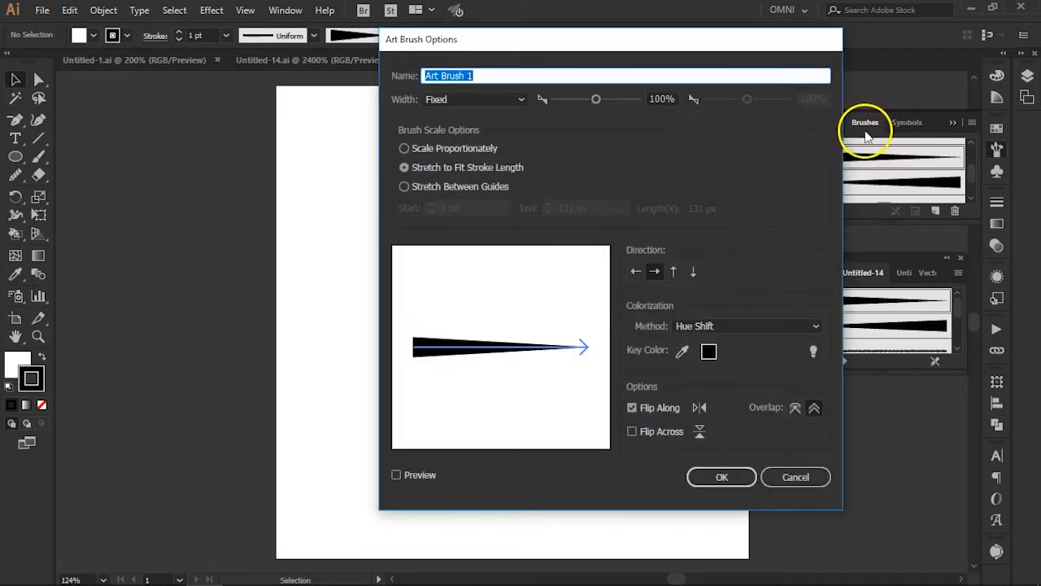
pyautogui.click(793, 477)
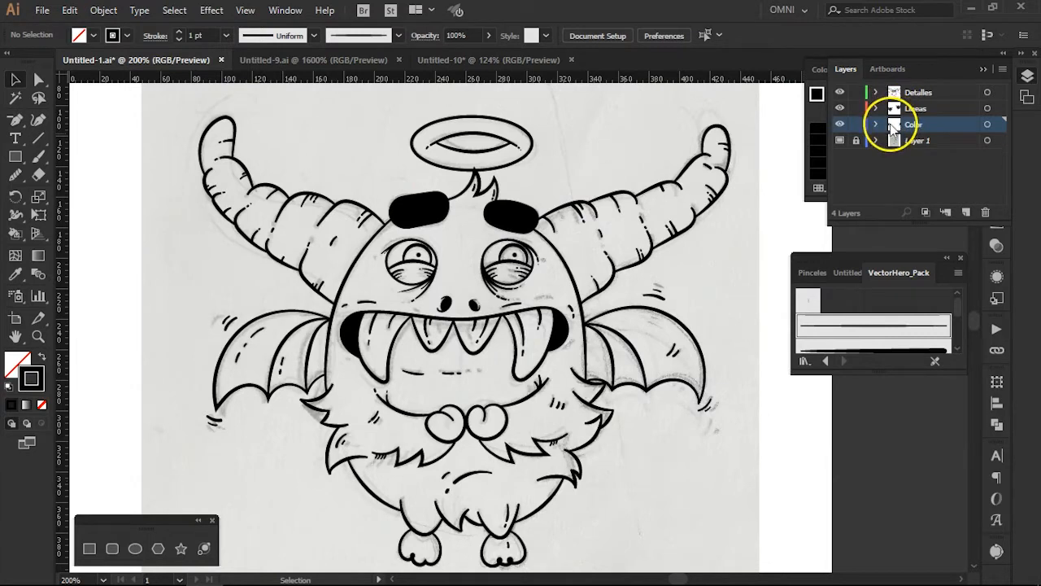
# In the monster drawing, hide the Color and Detalles layers, toggle Lineas off and back on, and make Layer 1 active
pyautogui.click(839, 123)
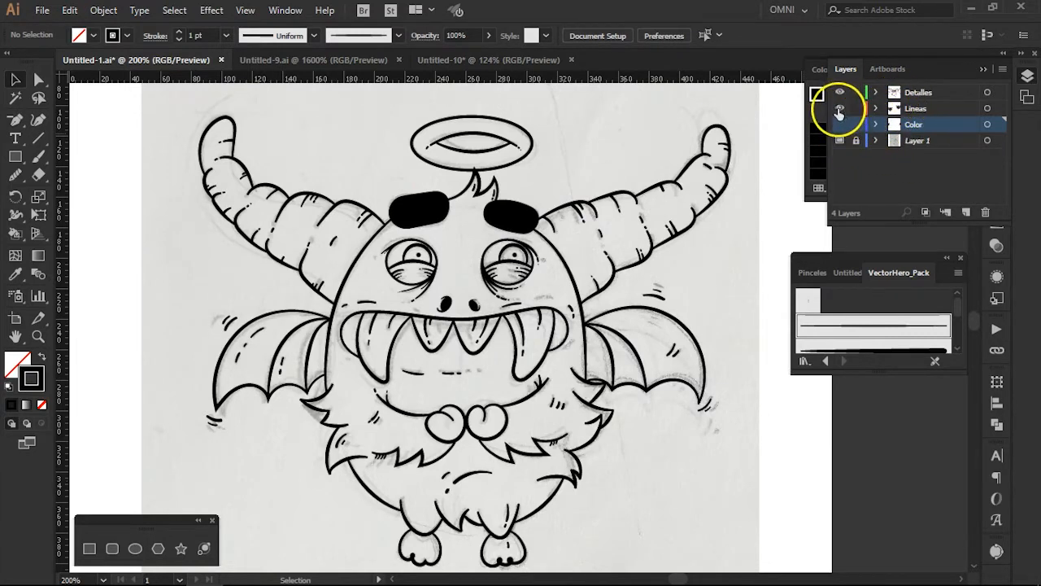
pyautogui.moveTo(839, 111); pyautogui.dragTo(839, 92)
pyautogui.click(912, 140)
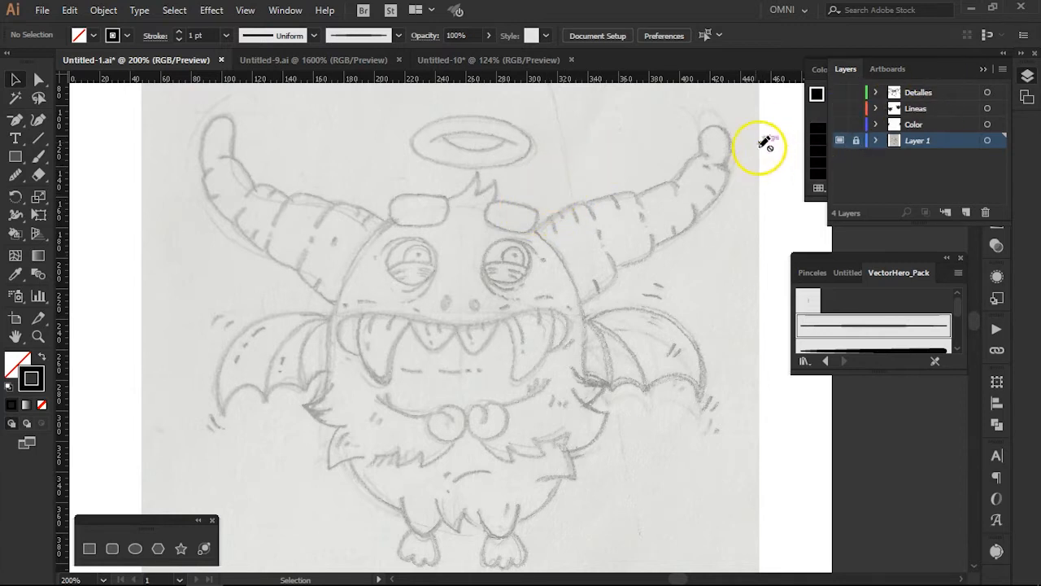
pyautogui.click(840, 108)
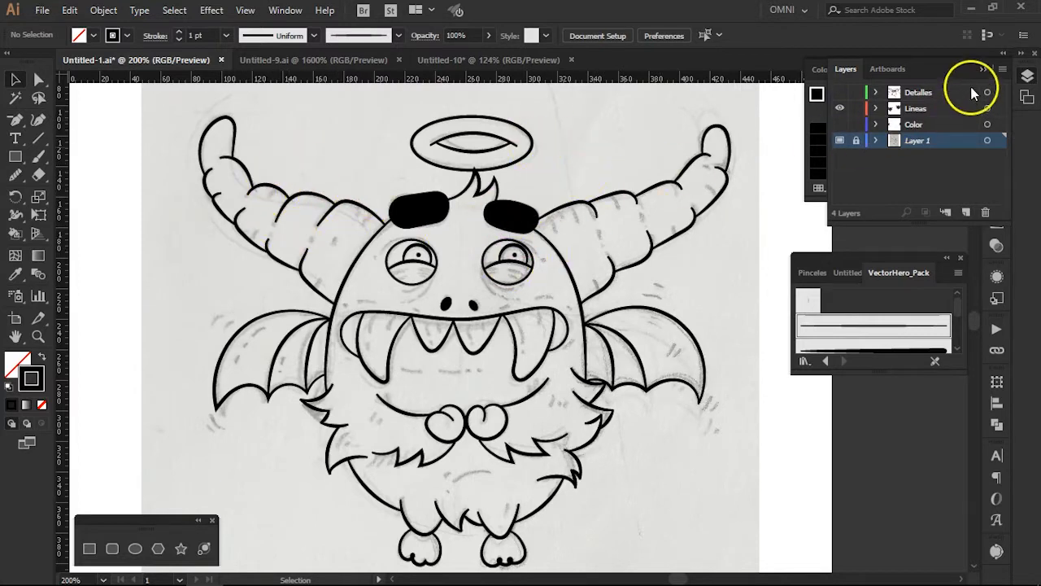
# Put away the layer list and display the monster drawing's brushes together with the VectorHero_Pack library
pyautogui.click(984, 68)
pyautogui.click(955, 68)
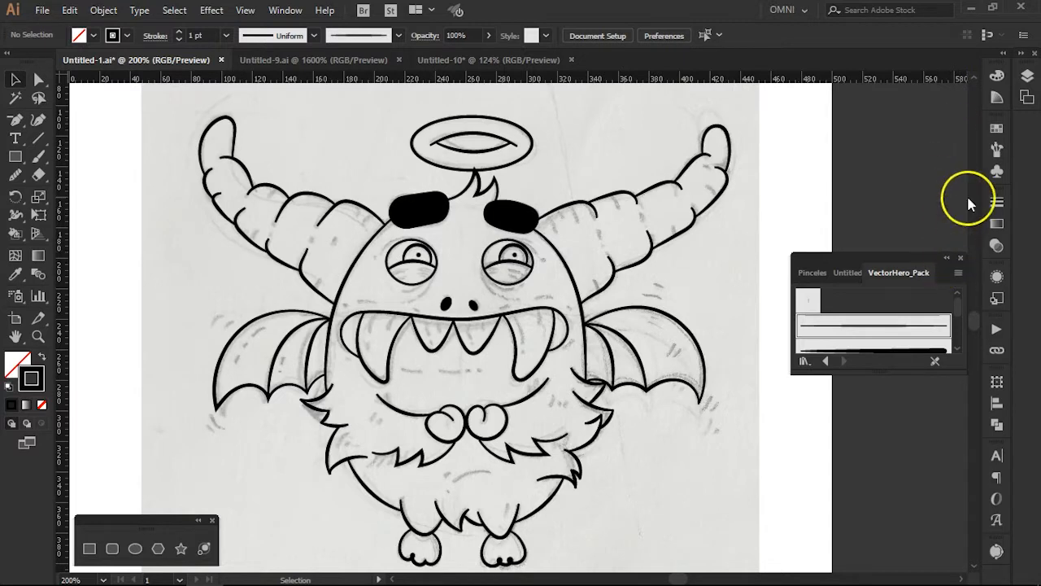
pyautogui.click(947, 258)
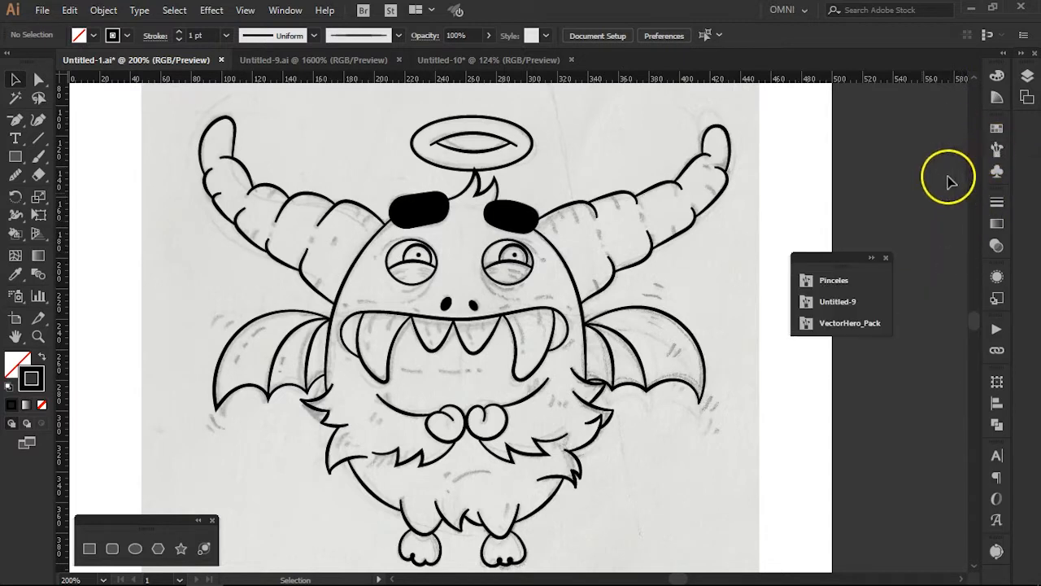
pyautogui.click(872, 259)
pyautogui.click(997, 149)
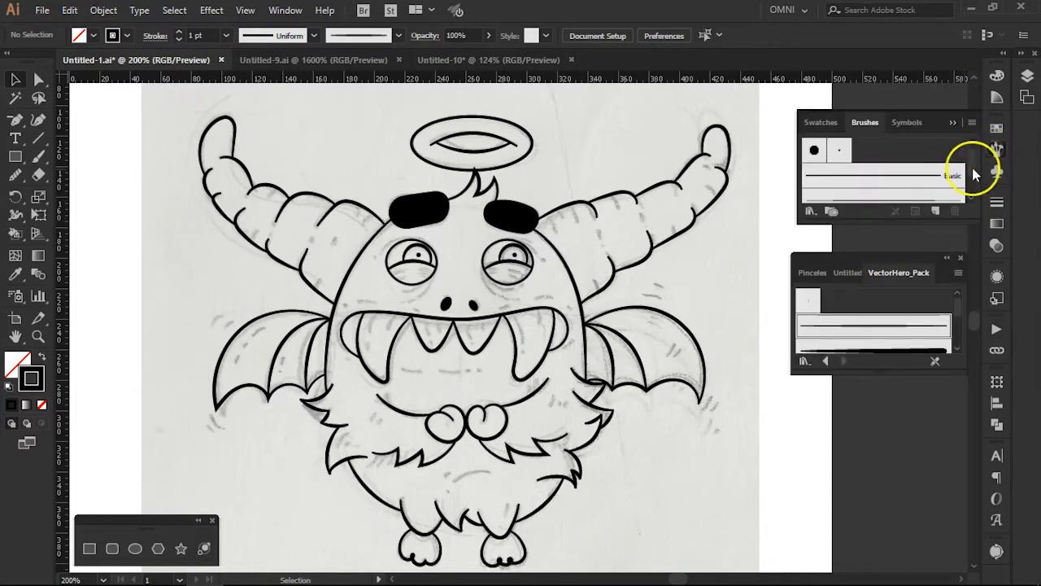
# Inspect the options of Calligraphic Brush 1, review the available size controls, and accept them with Pressure kept
pyautogui.doubleClick(842, 152)
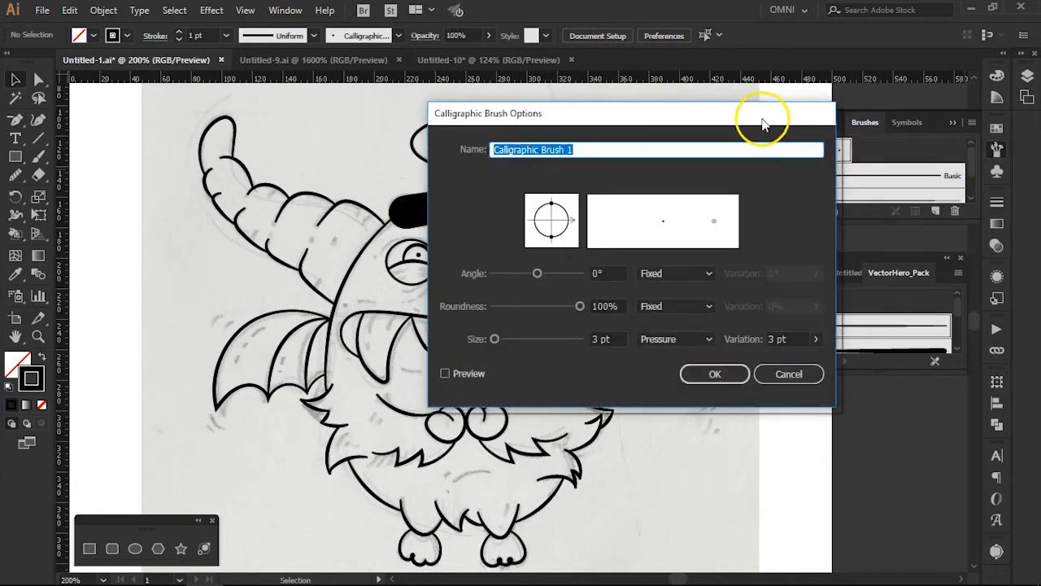
pyautogui.moveTo(760, 121); pyautogui.dragTo(716, 141)
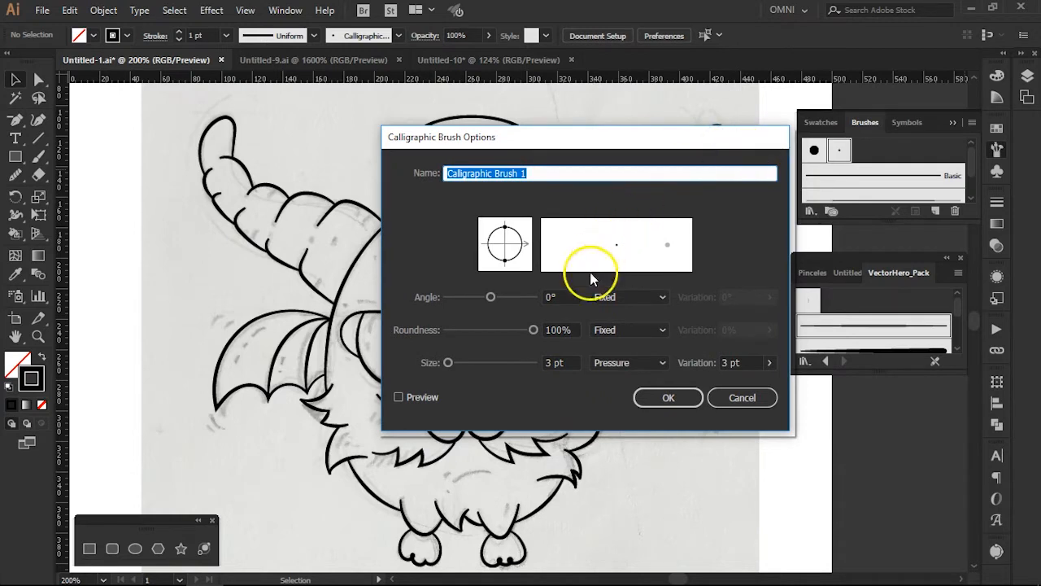
pyautogui.click(633, 363)
pyautogui.click(720, 256)
pyautogui.click(629, 364)
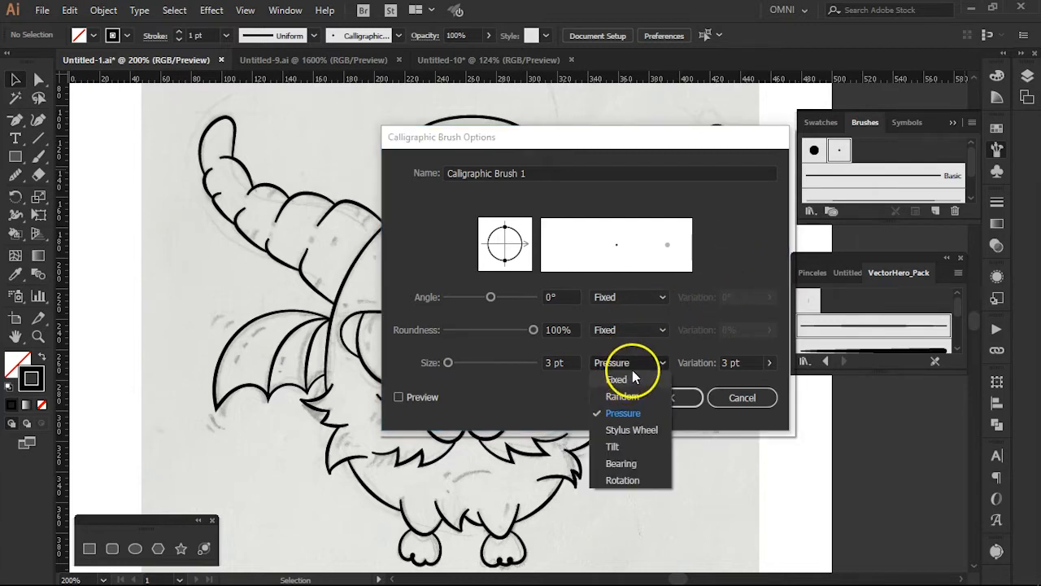
pyautogui.click(712, 282)
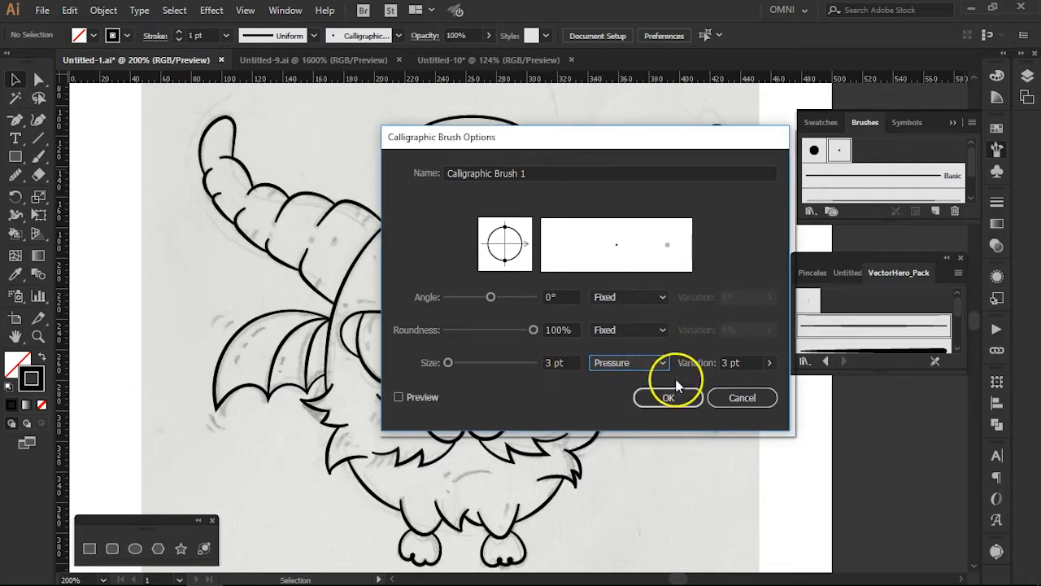
pyautogui.click(665, 396)
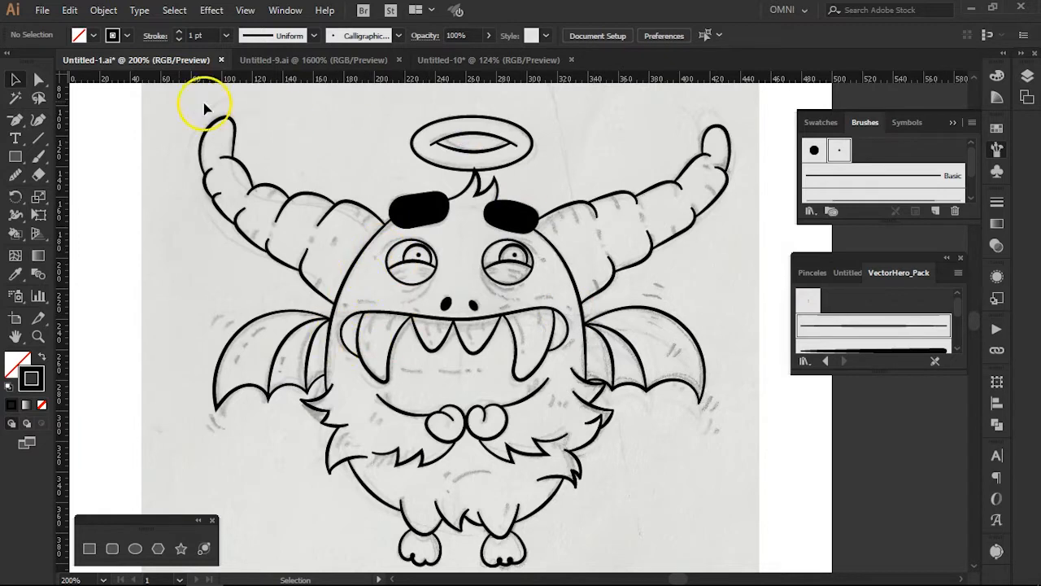
# Display the layer list, select all the monster's line art to examine its strokes, and clear the selection
pyautogui.click(997, 97)
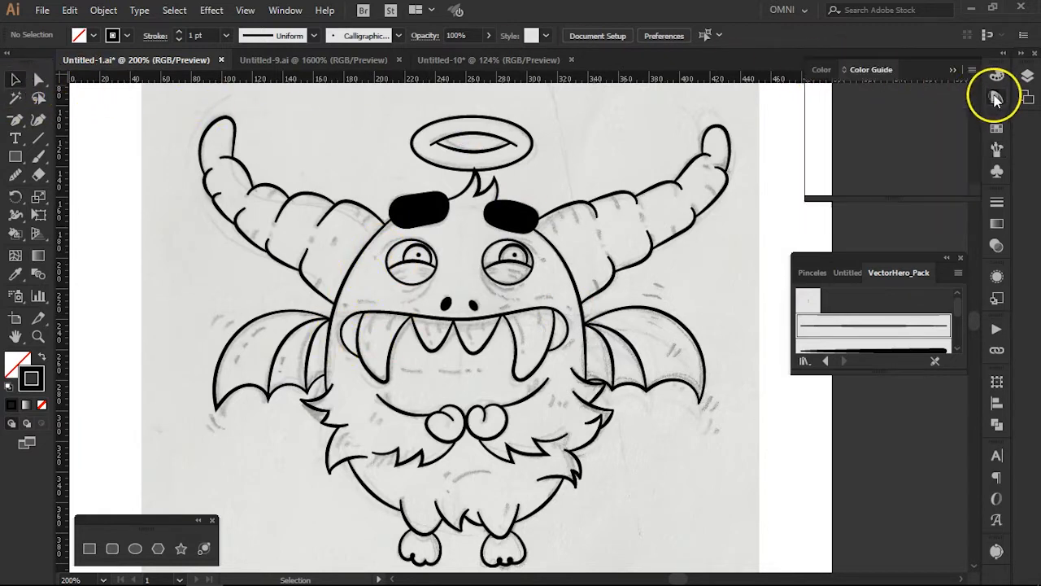
pyautogui.click(997, 76)
pyautogui.click(1027, 76)
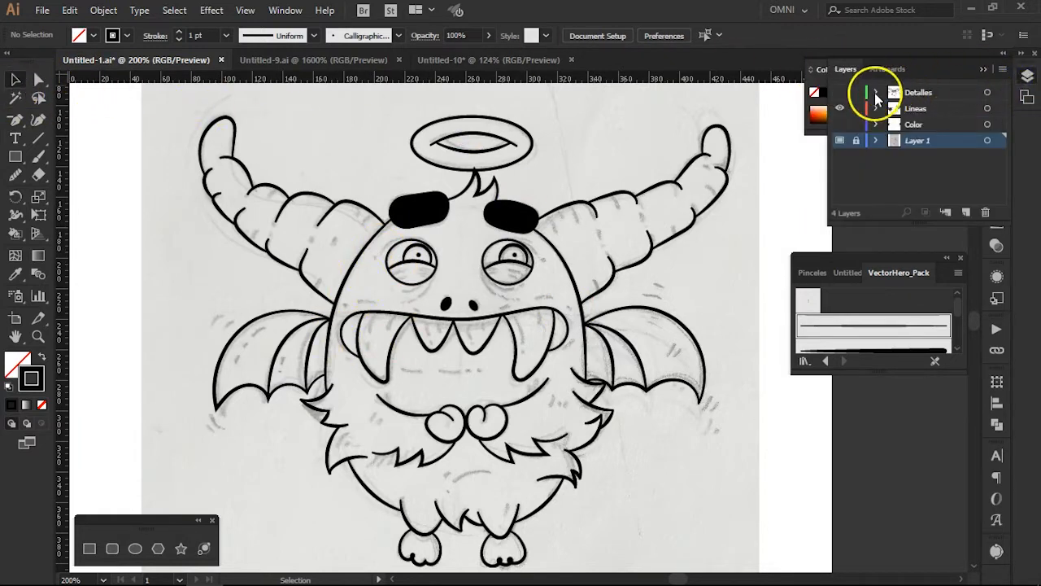
pyautogui.moveTo(163, 107)
pyautogui.mouseDown()
pyautogui.moveTo(681, 457)
pyautogui.moveTo(716, 542)
pyautogui.moveTo(746, 538)
pyautogui.mouseUp()
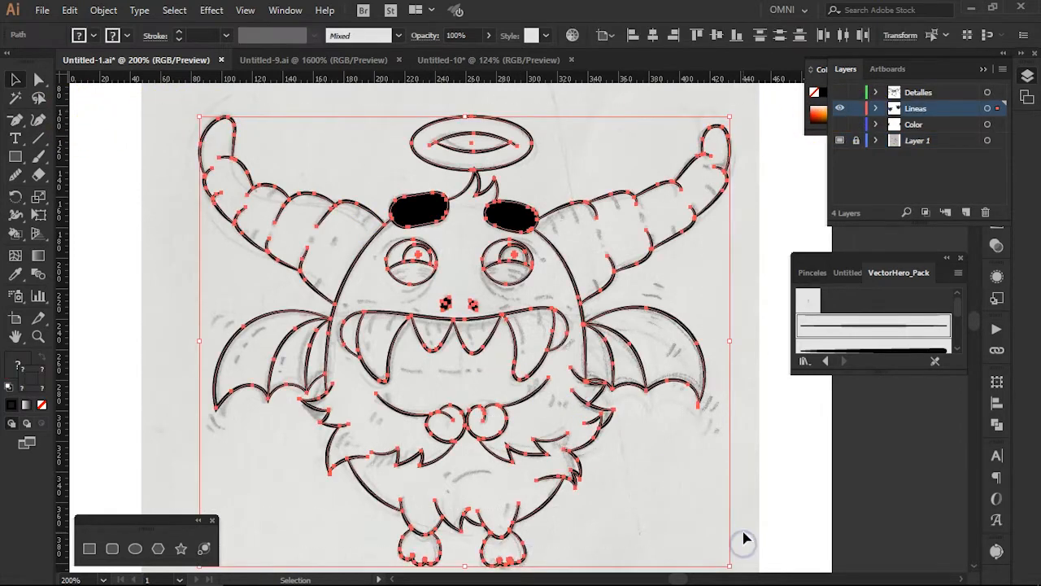
pyautogui.moveTo(960, 307)
pyautogui.mouseDown()
pyautogui.moveTo(953, 344)
pyautogui.moveTo(954, 298)
pyautogui.mouseUp()
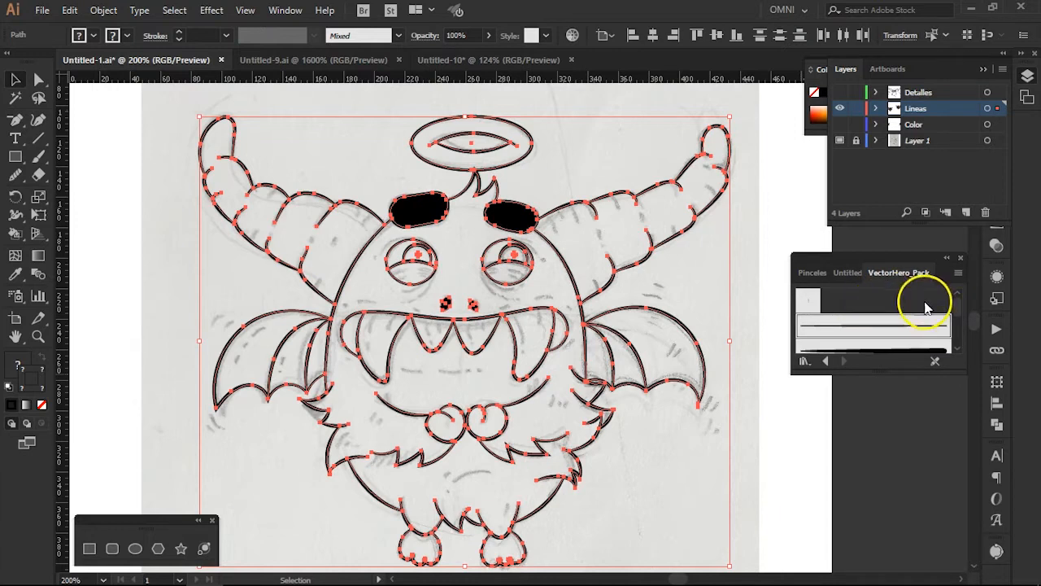
pyautogui.click(748, 319)
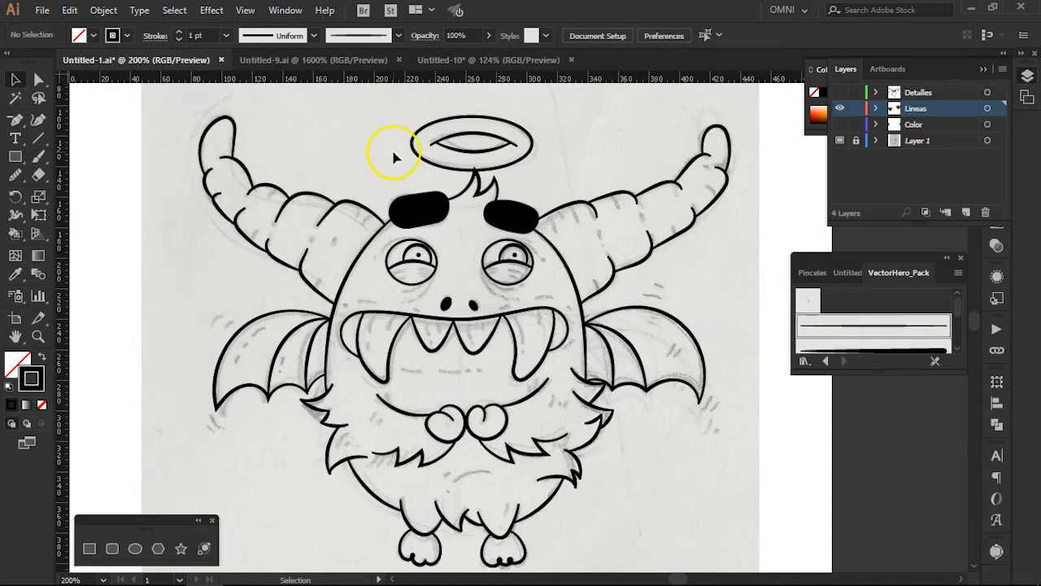
# Show the Detalles layer, make it active, and display the document's brushes again
pyautogui.click(840, 92)
pyautogui.click(895, 93)
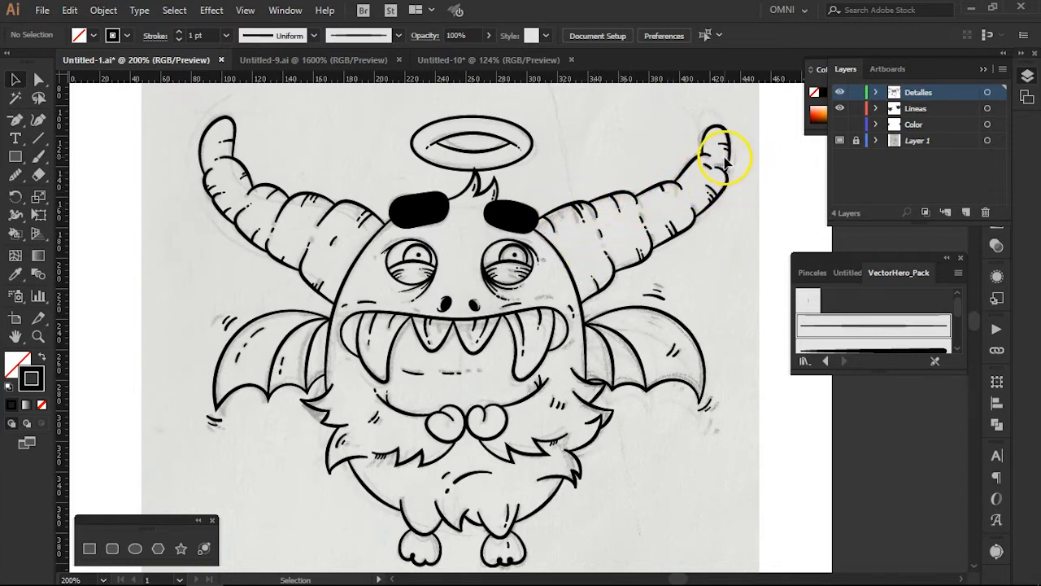
pyautogui.click(981, 70)
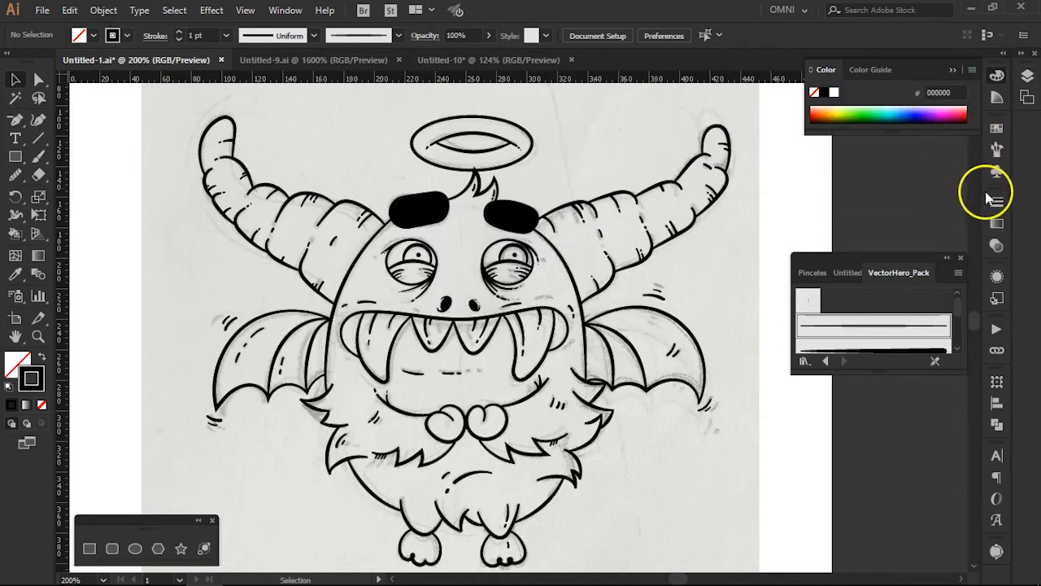
pyautogui.click(997, 151)
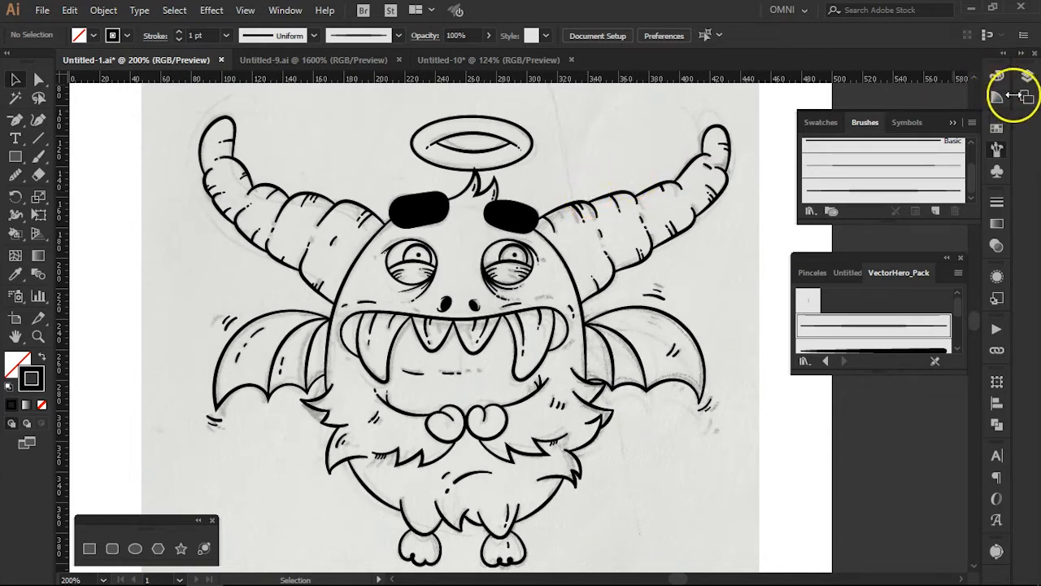
# Make the Color layer active and visible, and unlock Layer 1 with the sketch
pyautogui.click(1026, 76)
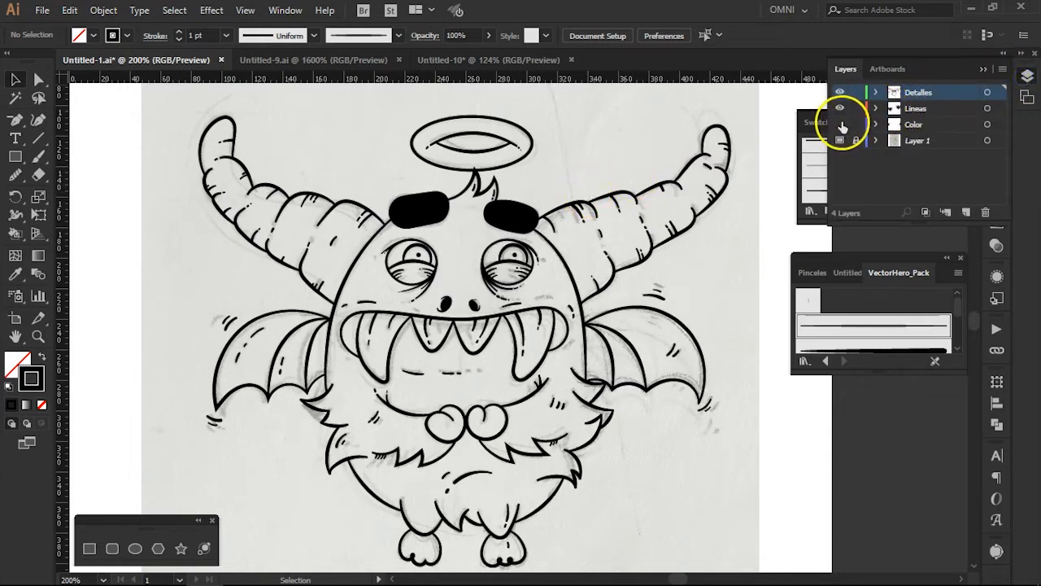
pyautogui.click(899, 126)
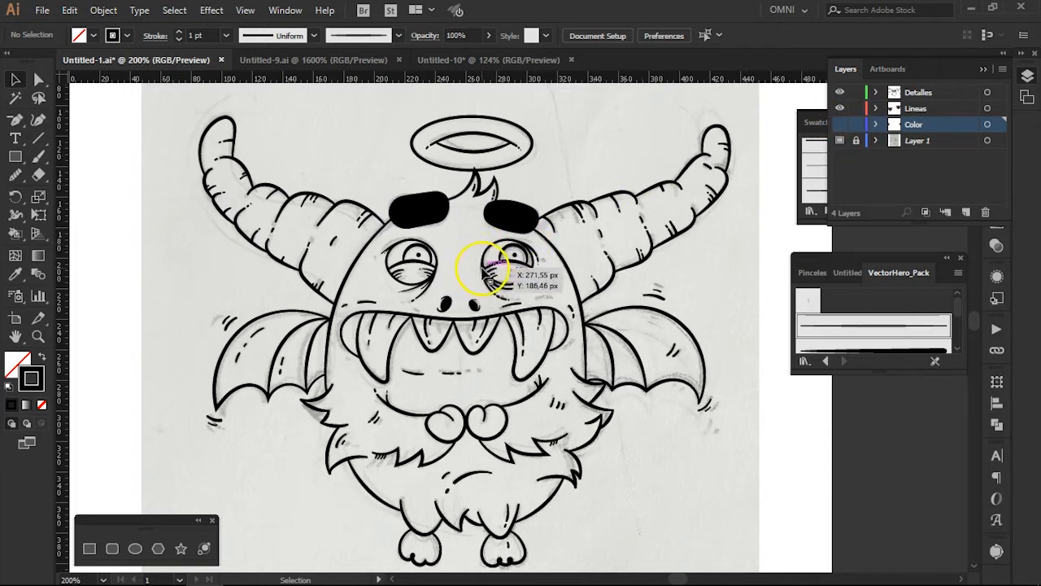
pyautogui.click(839, 124)
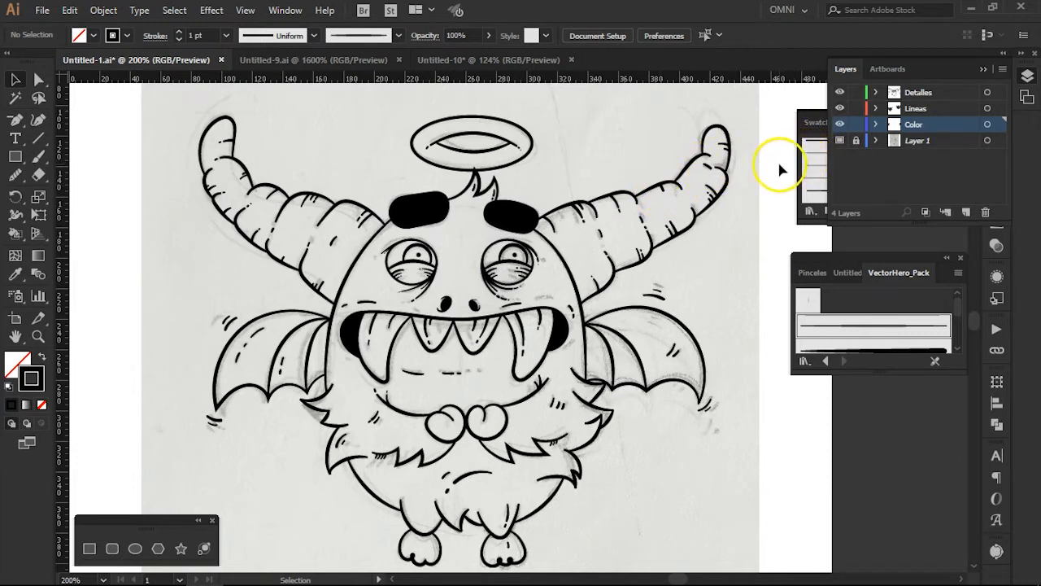
pyautogui.click(855, 140)
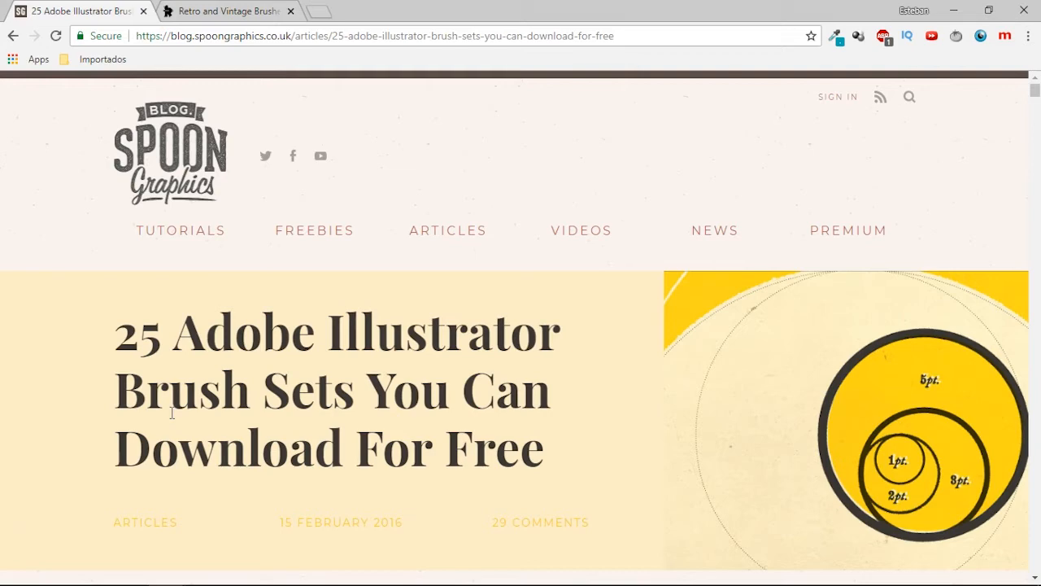
# In the browser, look through the Spoon Graphics article on 25 free Illustrator brush sets and highlight its web address
pyautogui.scroll(-8, 173, 418)
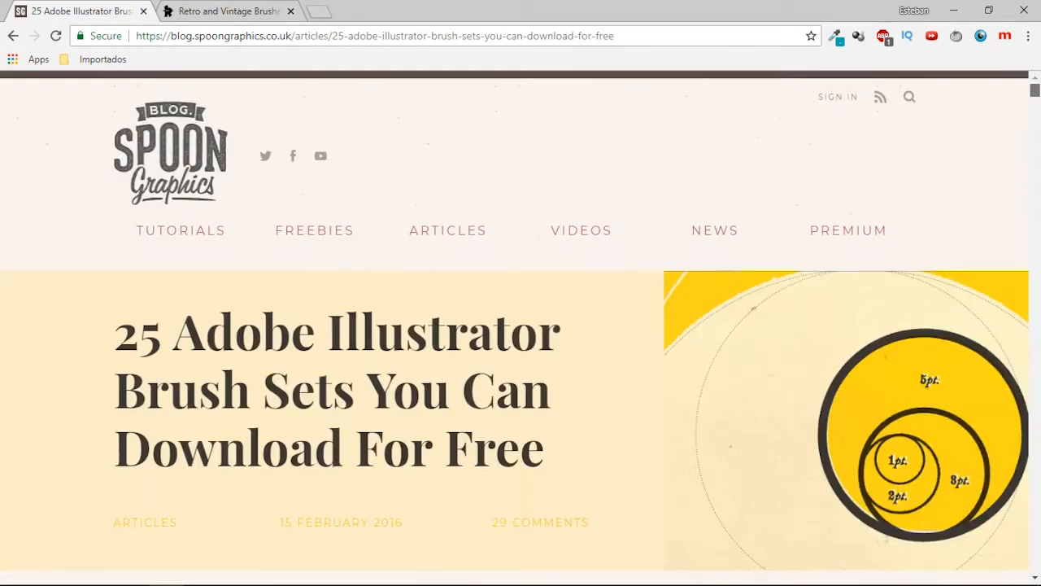
pyautogui.scroll(-10, 520, 325)
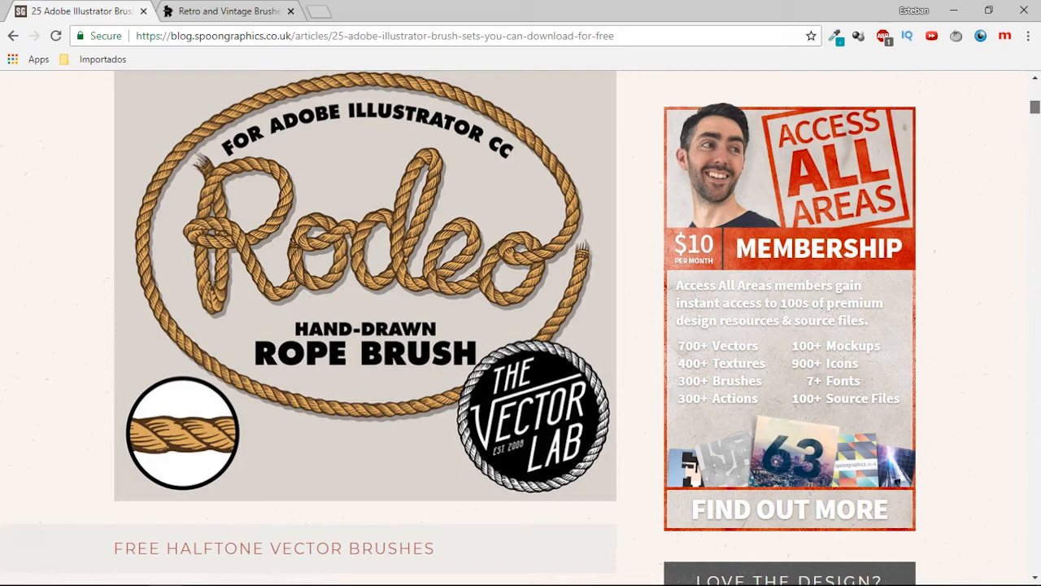
pyautogui.moveTo(1035, 106); pyautogui.dragTo(1036, 254)
pyautogui.press('Home')
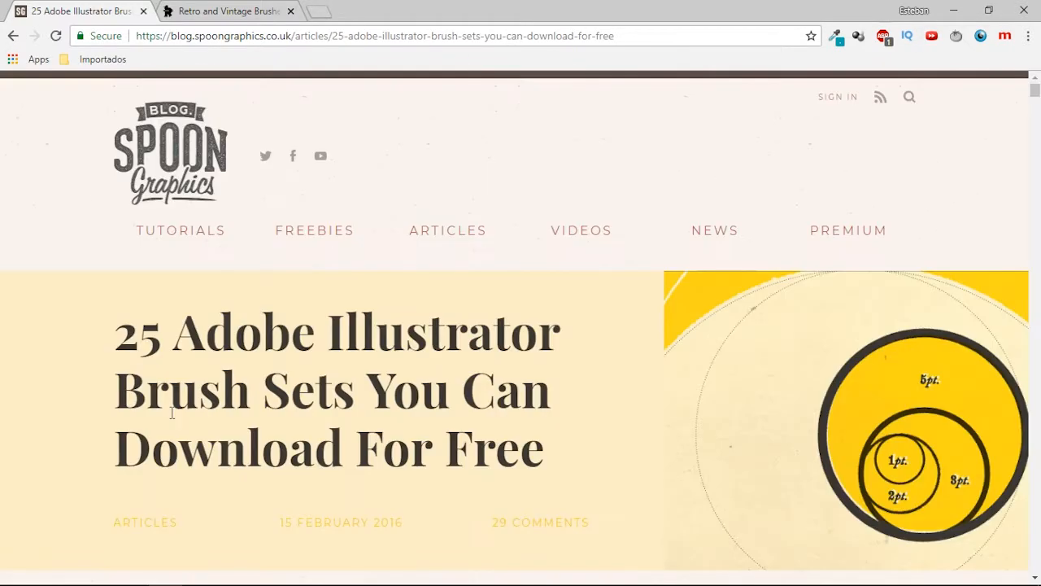
pyautogui.click(627, 38)
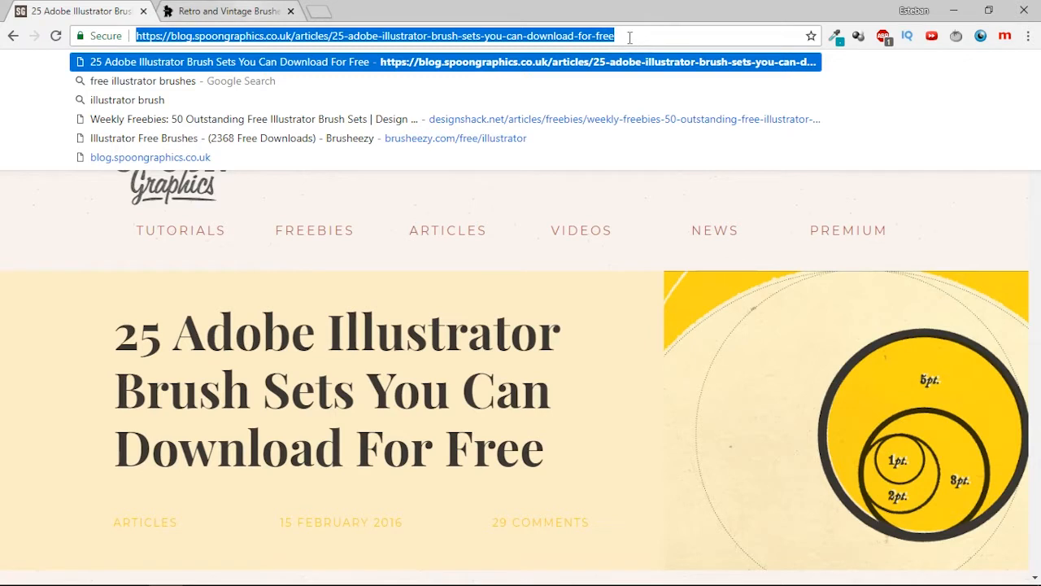
# Browse RetroSupply's Illustrator brush collection and view the VectorHero Ink Brush Pack product page
pyautogui.hotkey('ctrl', 'Tab')
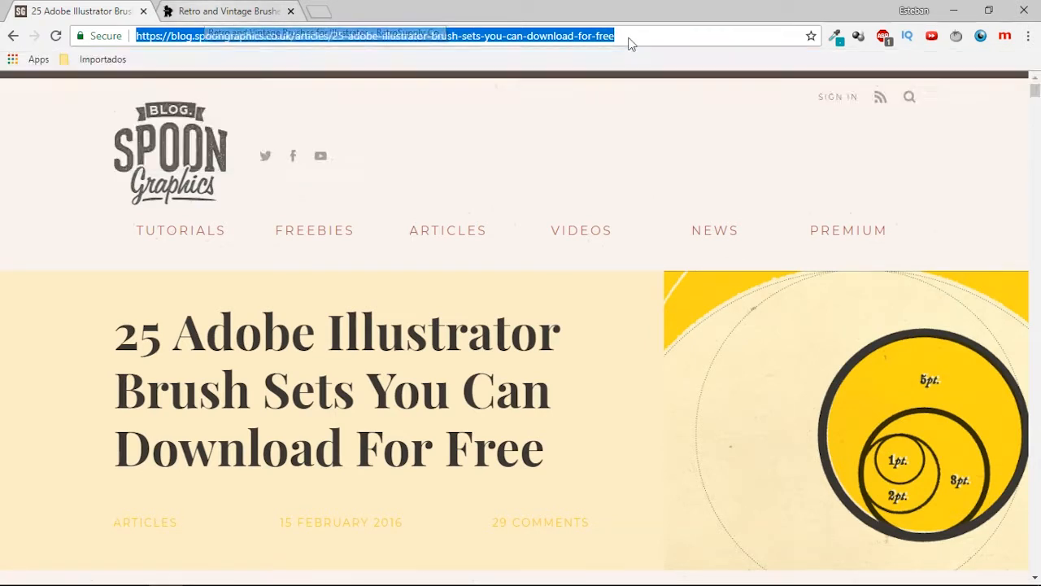
pyautogui.moveTo(1036, 146)
pyautogui.mouseDown()
pyautogui.moveTo(1036, 187)
pyautogui.moveTo(1035, 146)
pyautogui.mouseUp()
pyautogui.scroll(-3, 521, 355)
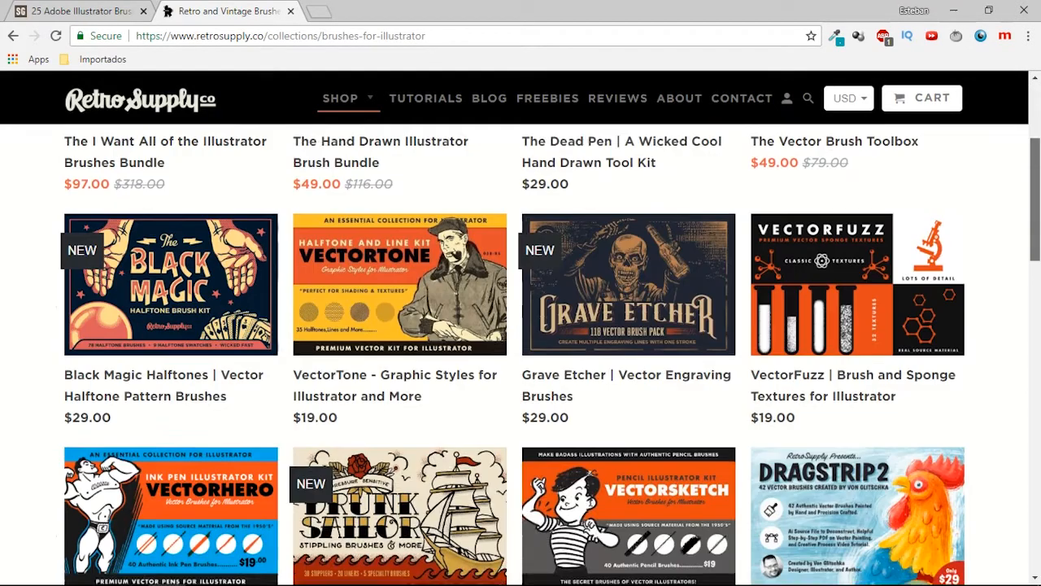
pyautogui.scroll(3, 521, 354)
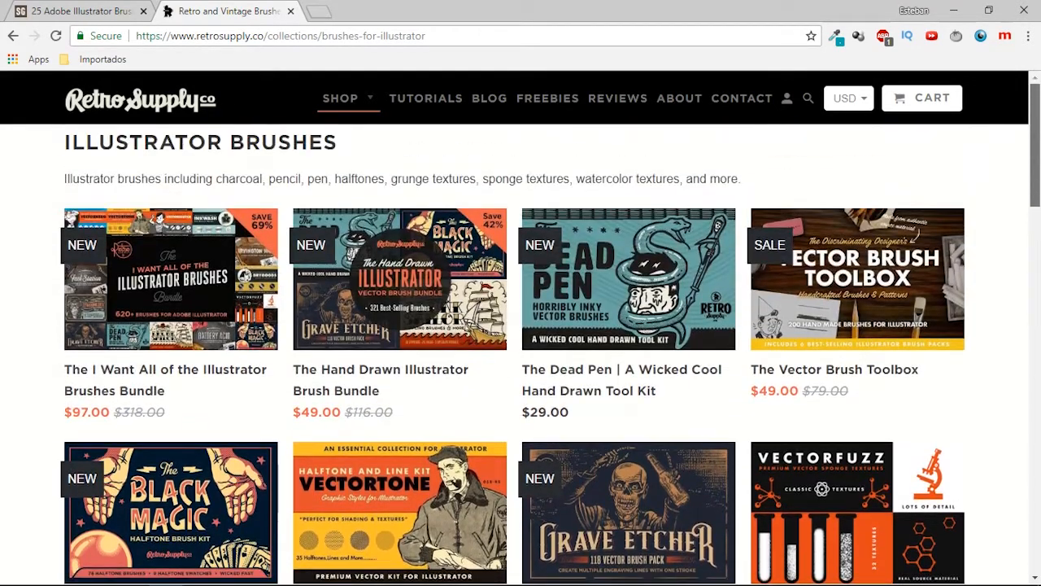
pyautogui.scroll(-5, 520, 355)
pyautogui.scroll(-1, 520, 355)
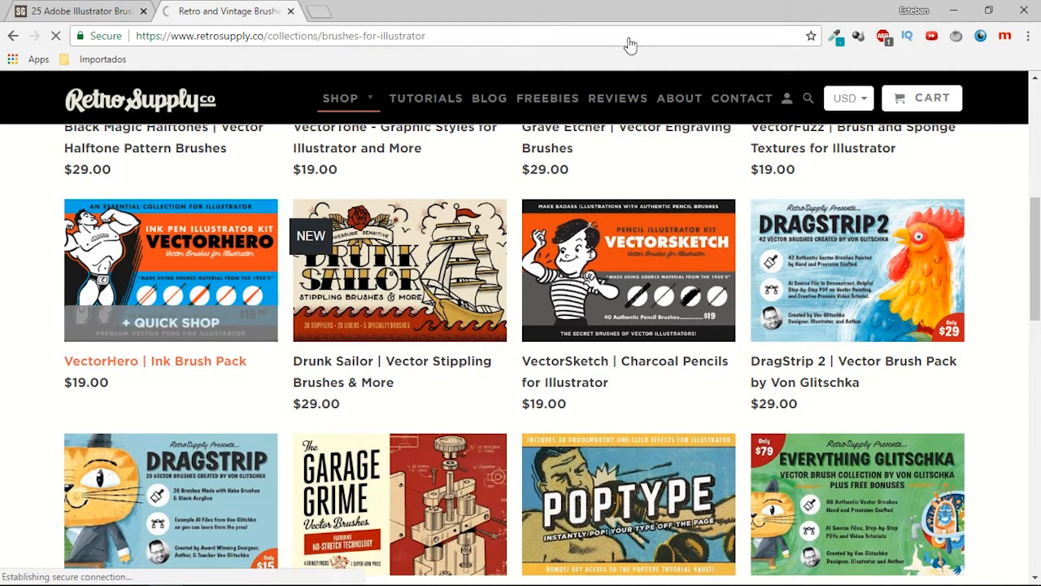
pyautogui.scroll(-1, 521, 354)
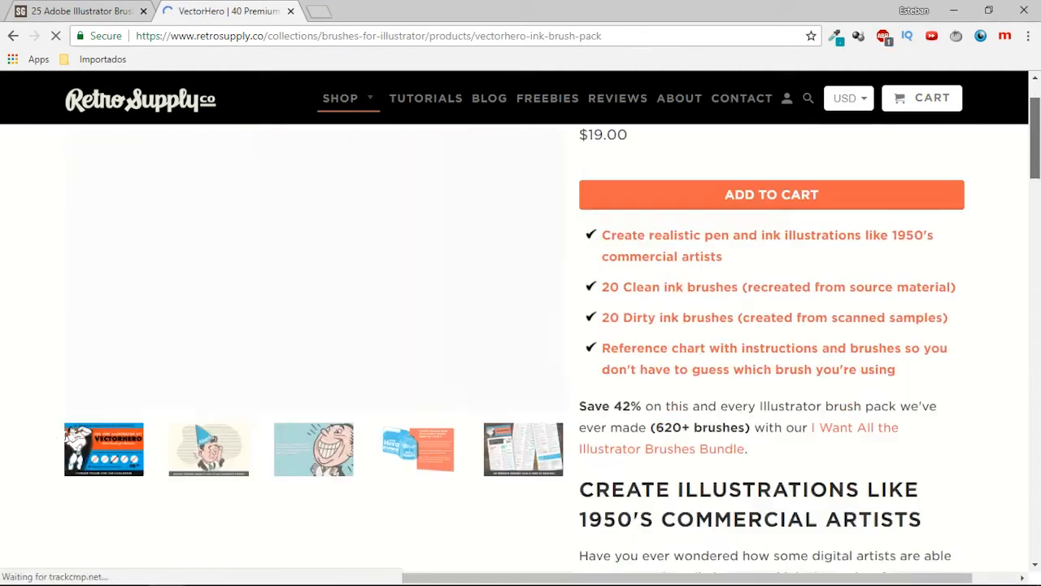